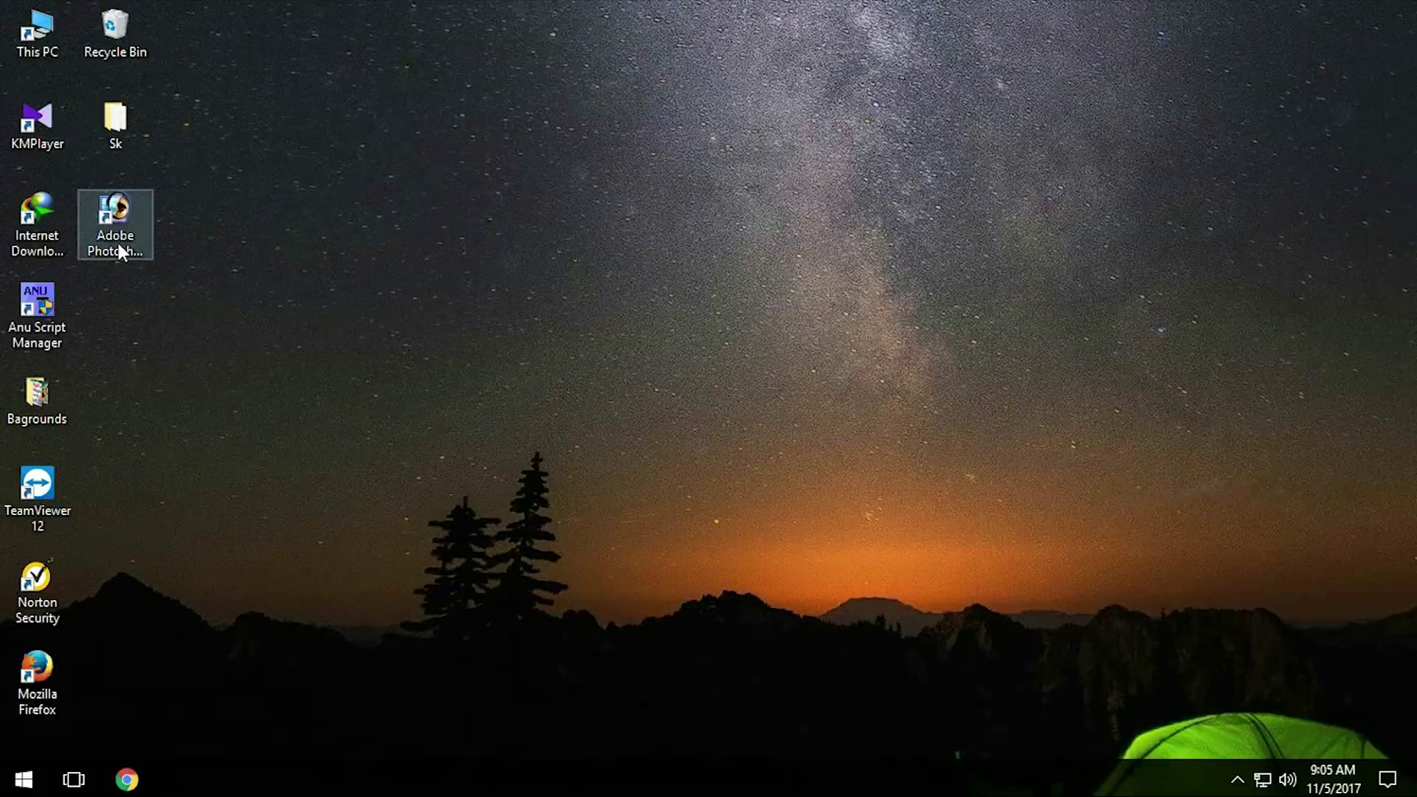
Launch Photoshop and create a blank white 1280 × 720 px RGB document at 72 ppi
double_click(118, 246)
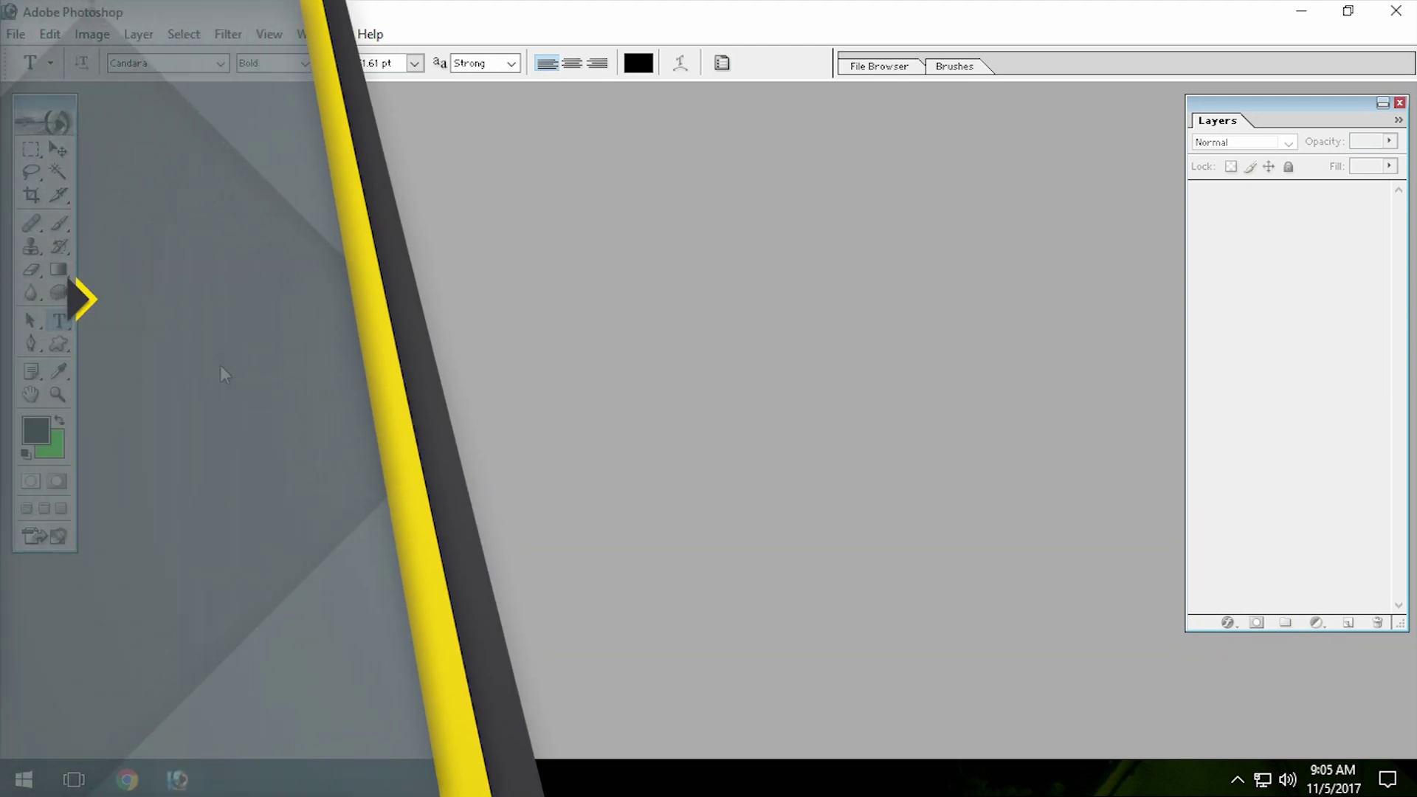
key(ctrl+n)
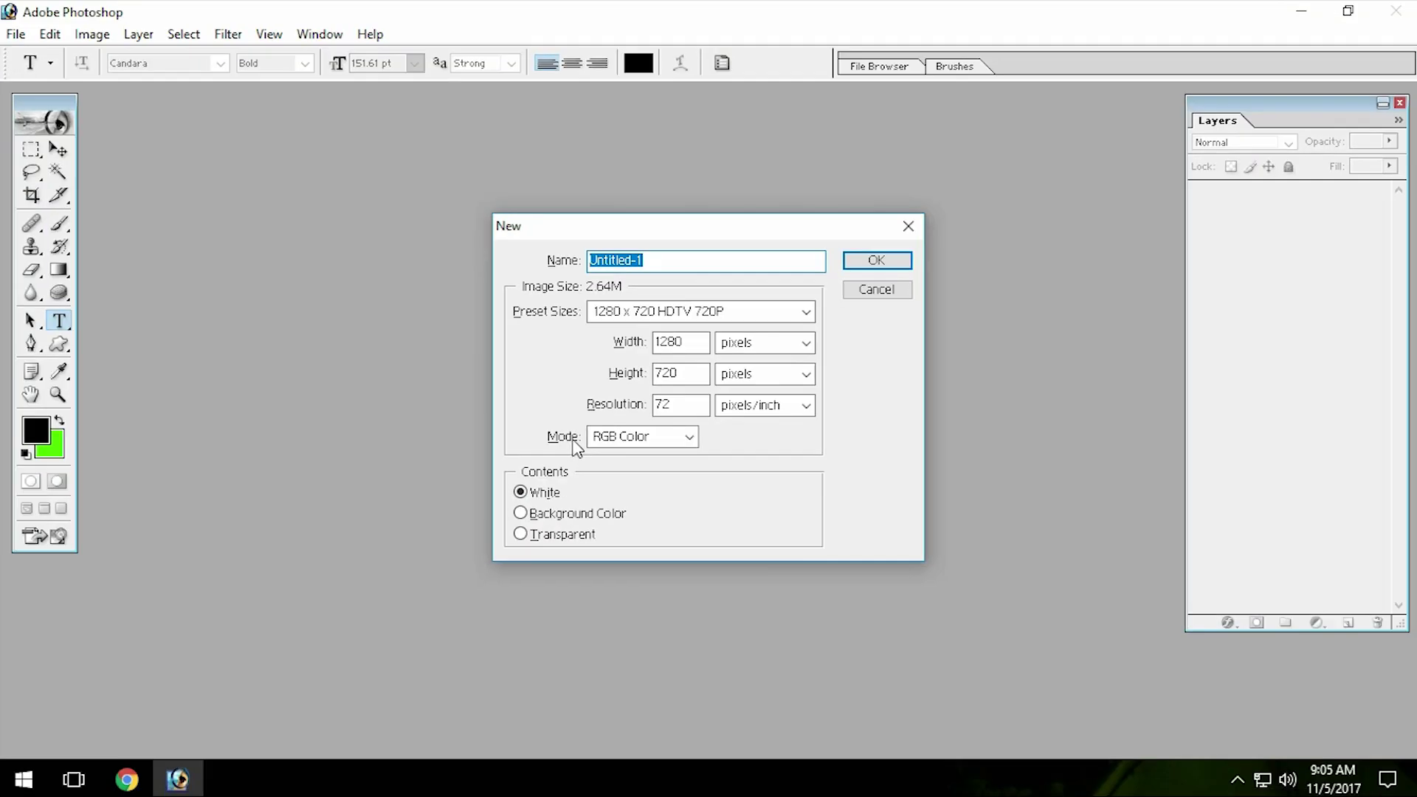
click(856, 258)
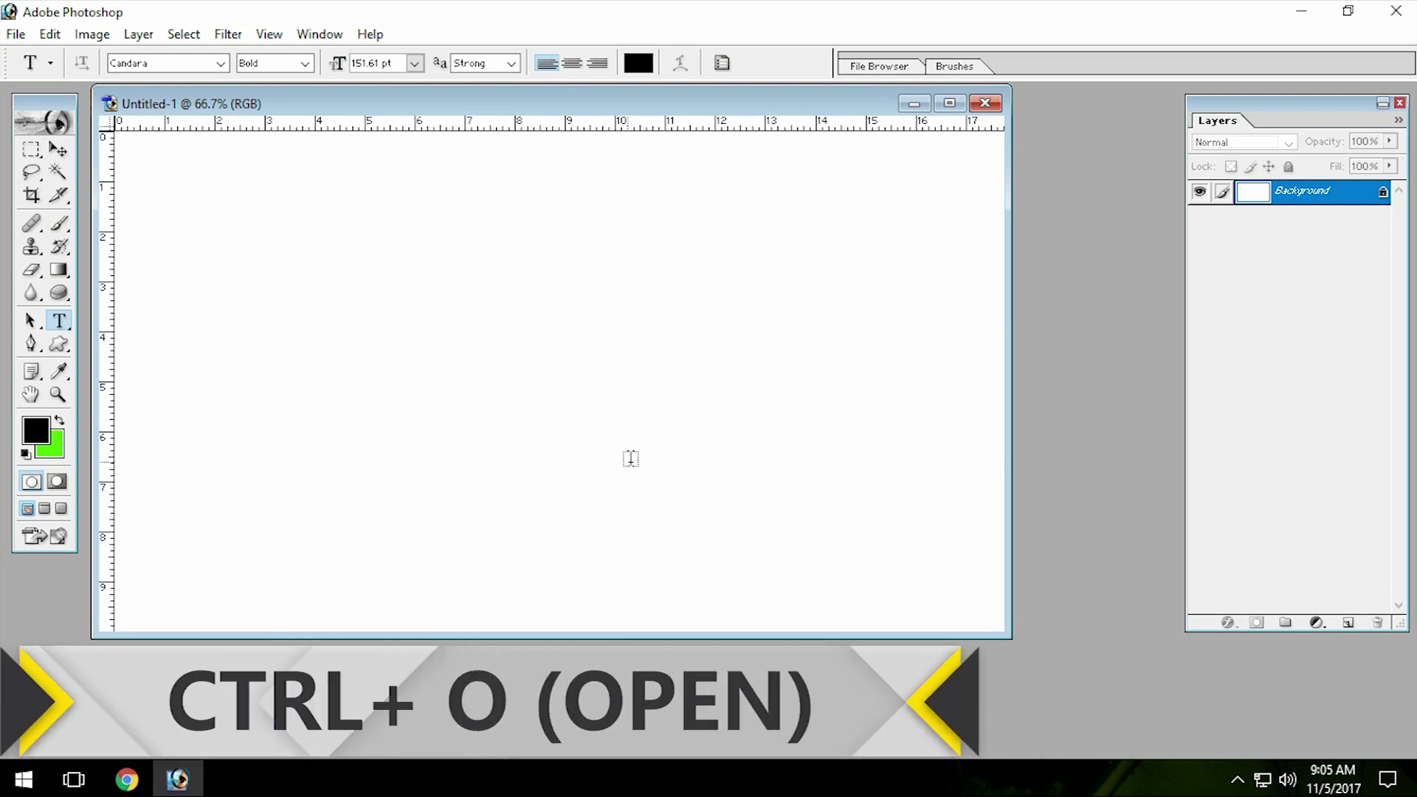
key(ctrl+o)
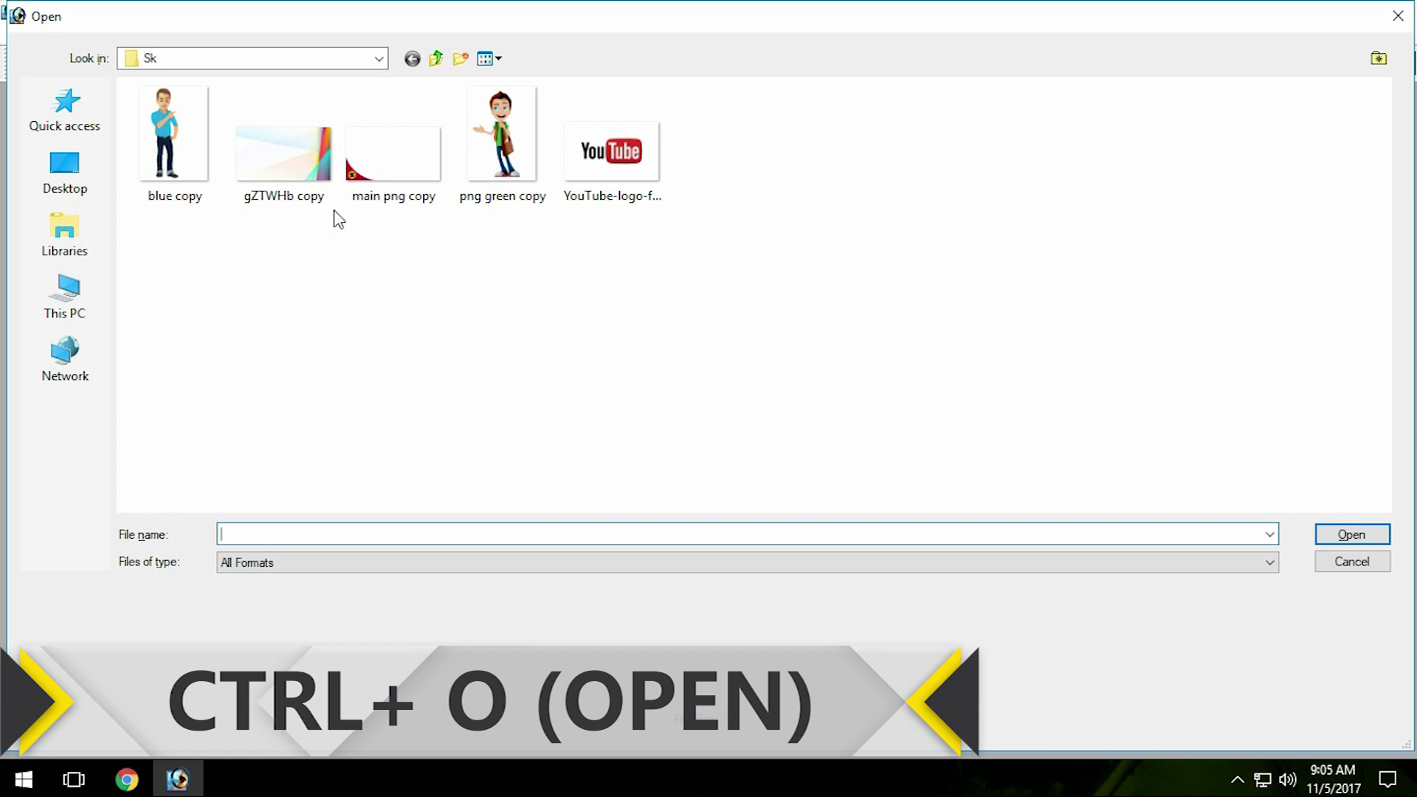
Copy the gZTWHb copy background image into the new document as Layer 1 and close the source
double_click(243, 173)
drag(392, 118, 590, 159)
drag(419, 277, 213, 278)
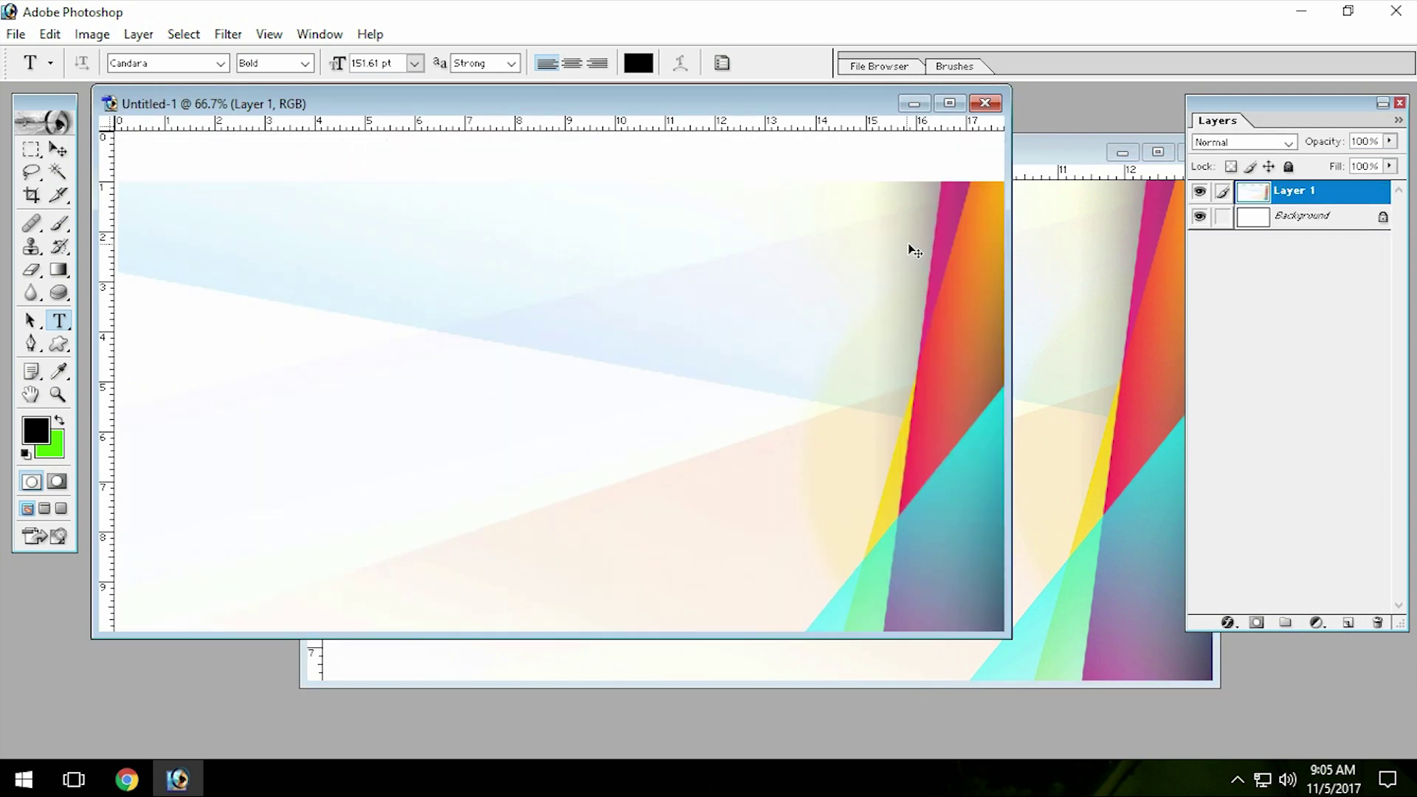
mouse_move(740, 275)
mouse_down()
mouse_move(764, 250)
mouse_move(807, 249)
mouse_up()
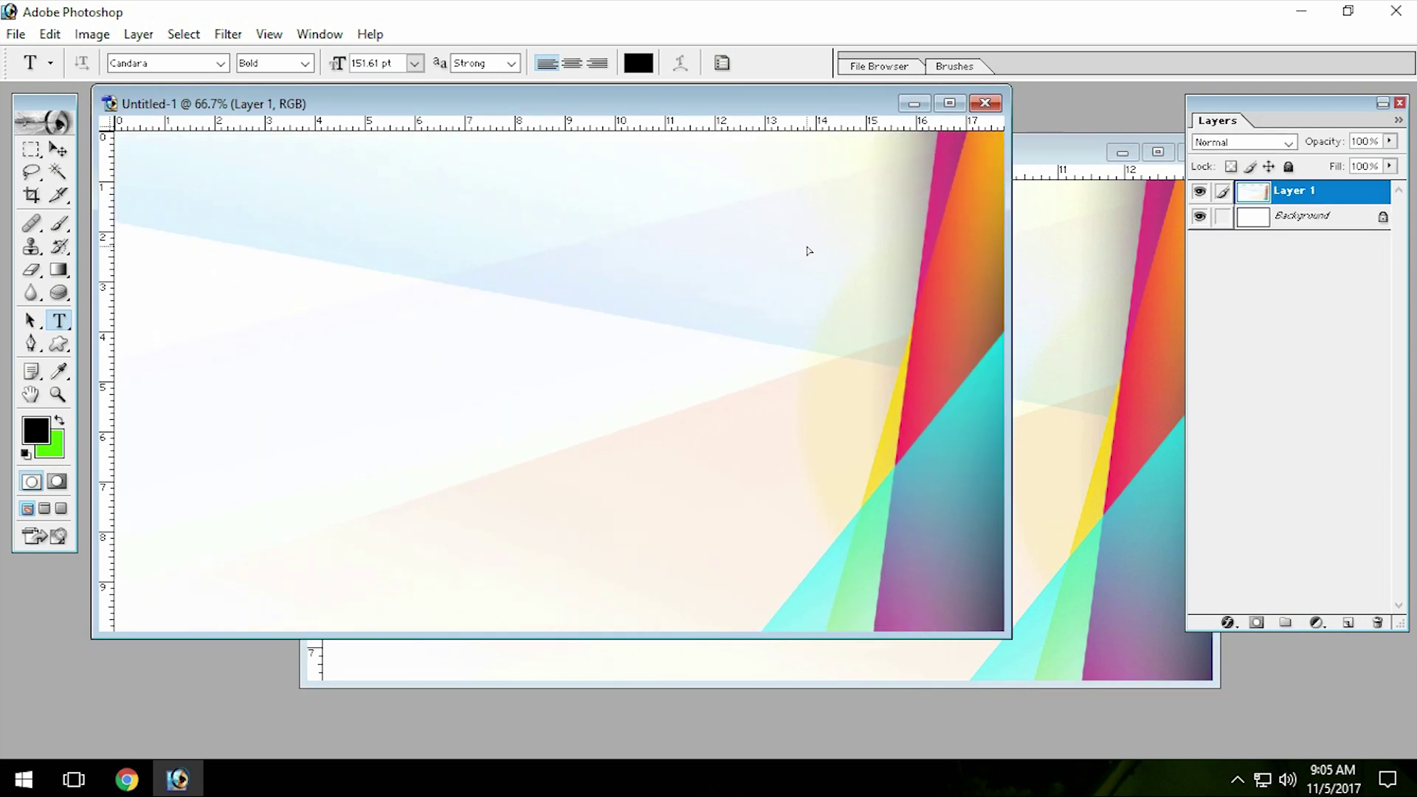
click(1073, 258)
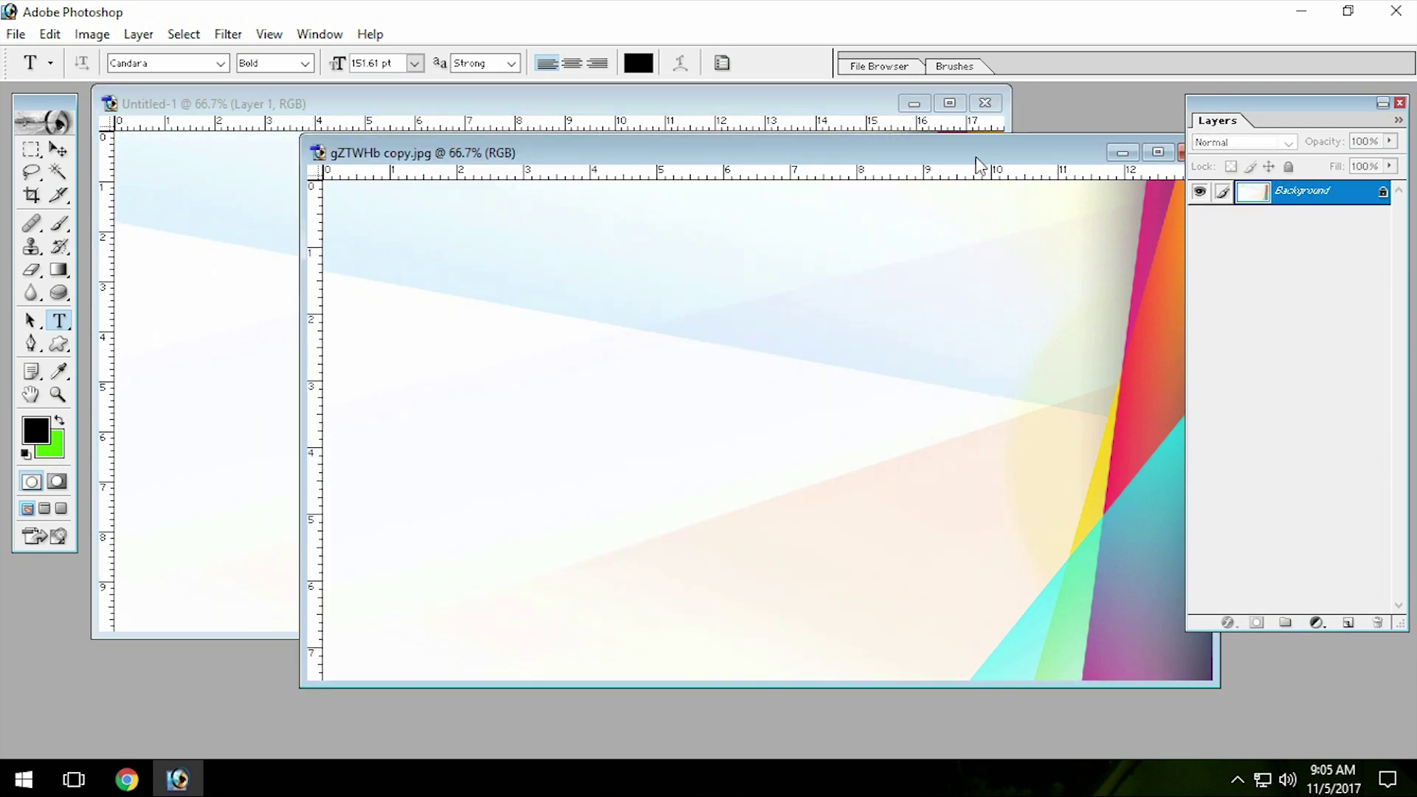
drag(979, 164, 759, 176)
click(969, 158)
key(ctrl+minus)
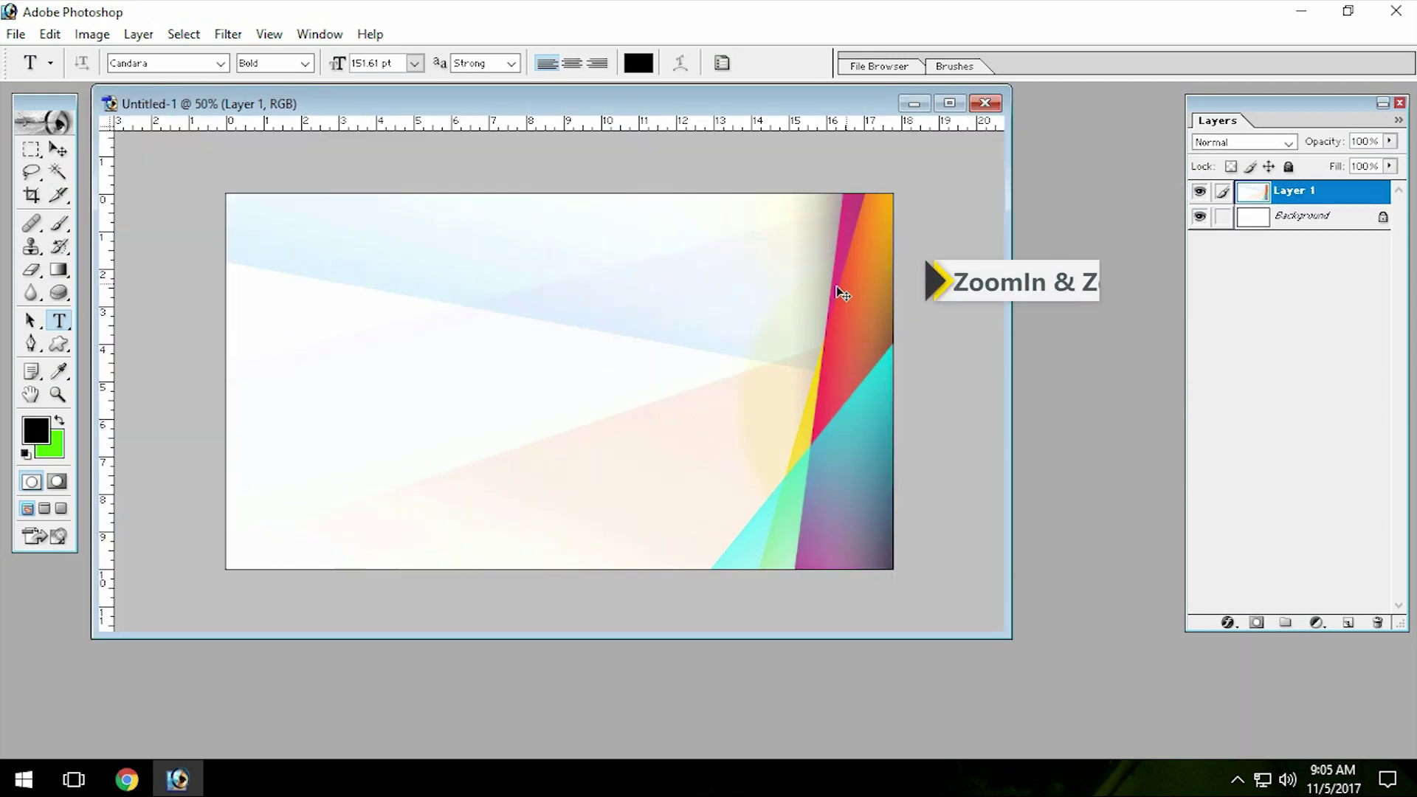
key(ctrl+minus)
key(ctrl+plus)
key(ctrl+minus)
key(ctrl+plus)
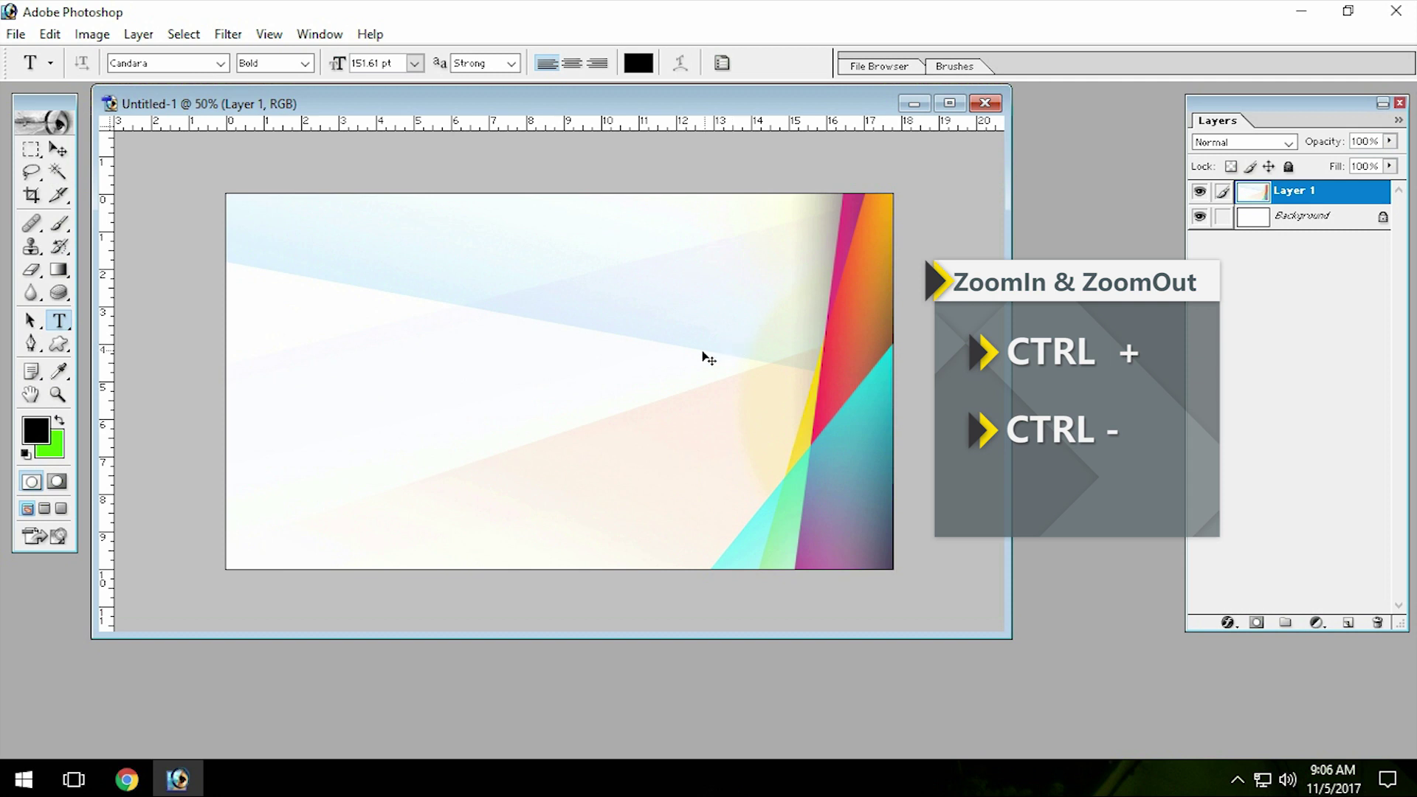
Enlarge the background layer to about 119.1% and shift it so the stripes mostly leave the canvas
key(ctrl+t)
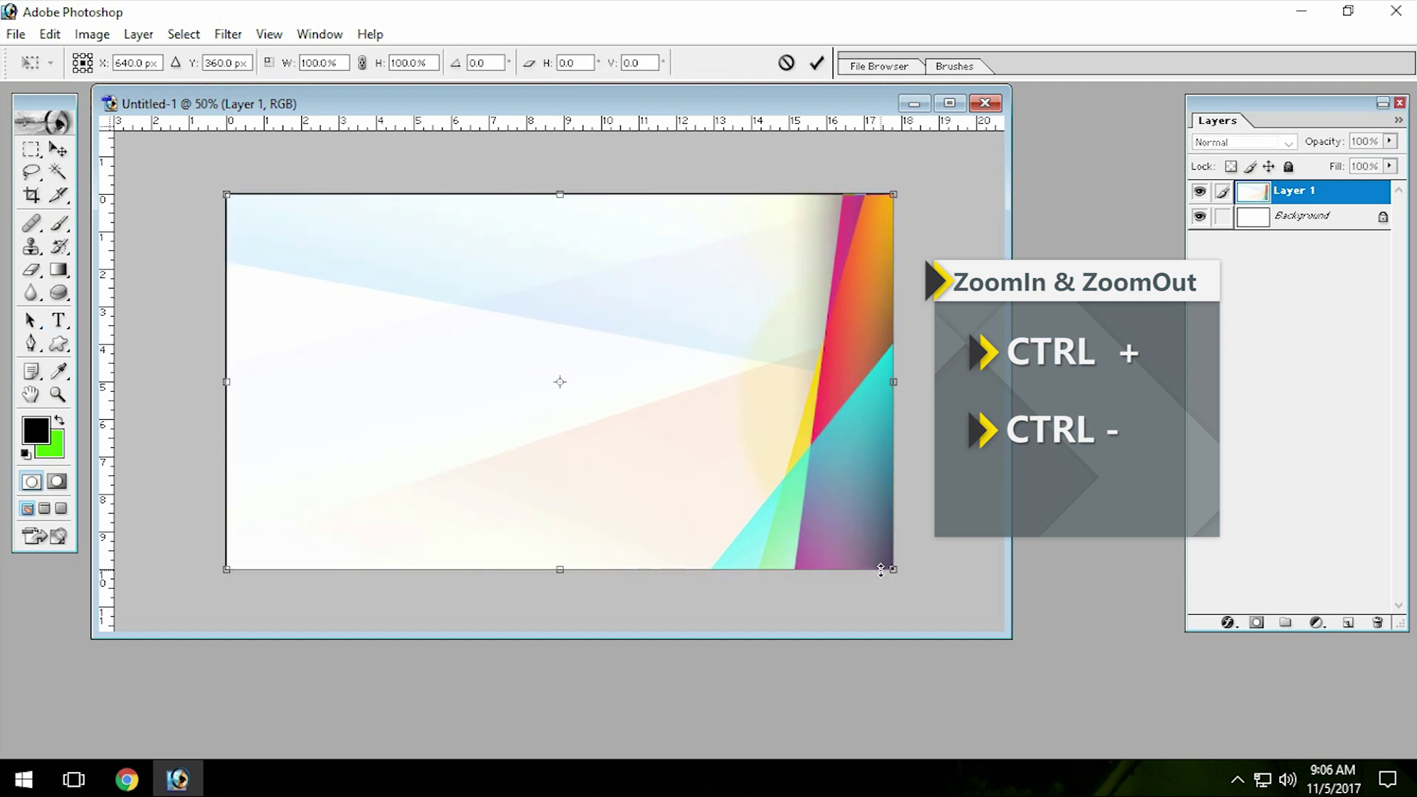
drag(887, 567, 931, 587)
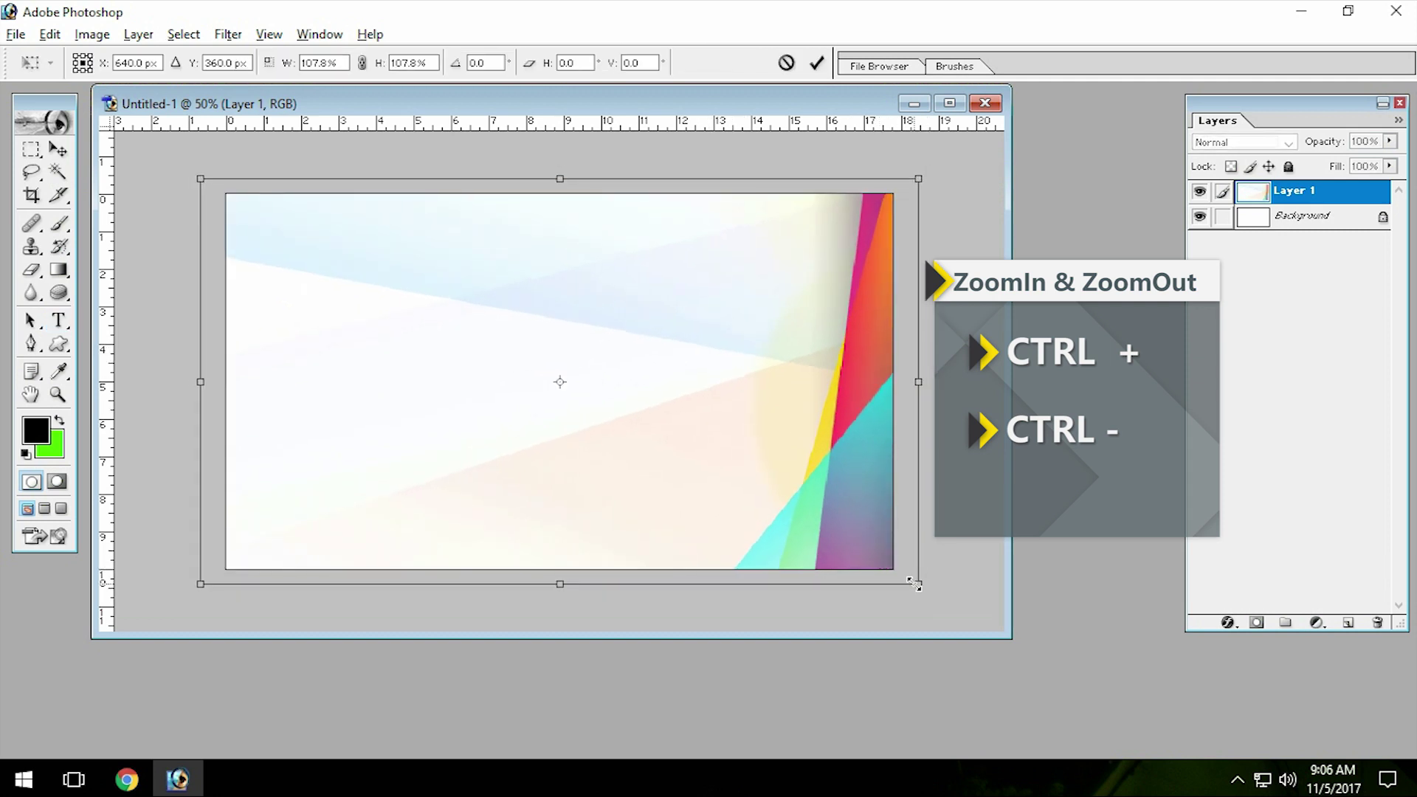
key(ctrl+z)
key(Return)
key(t)
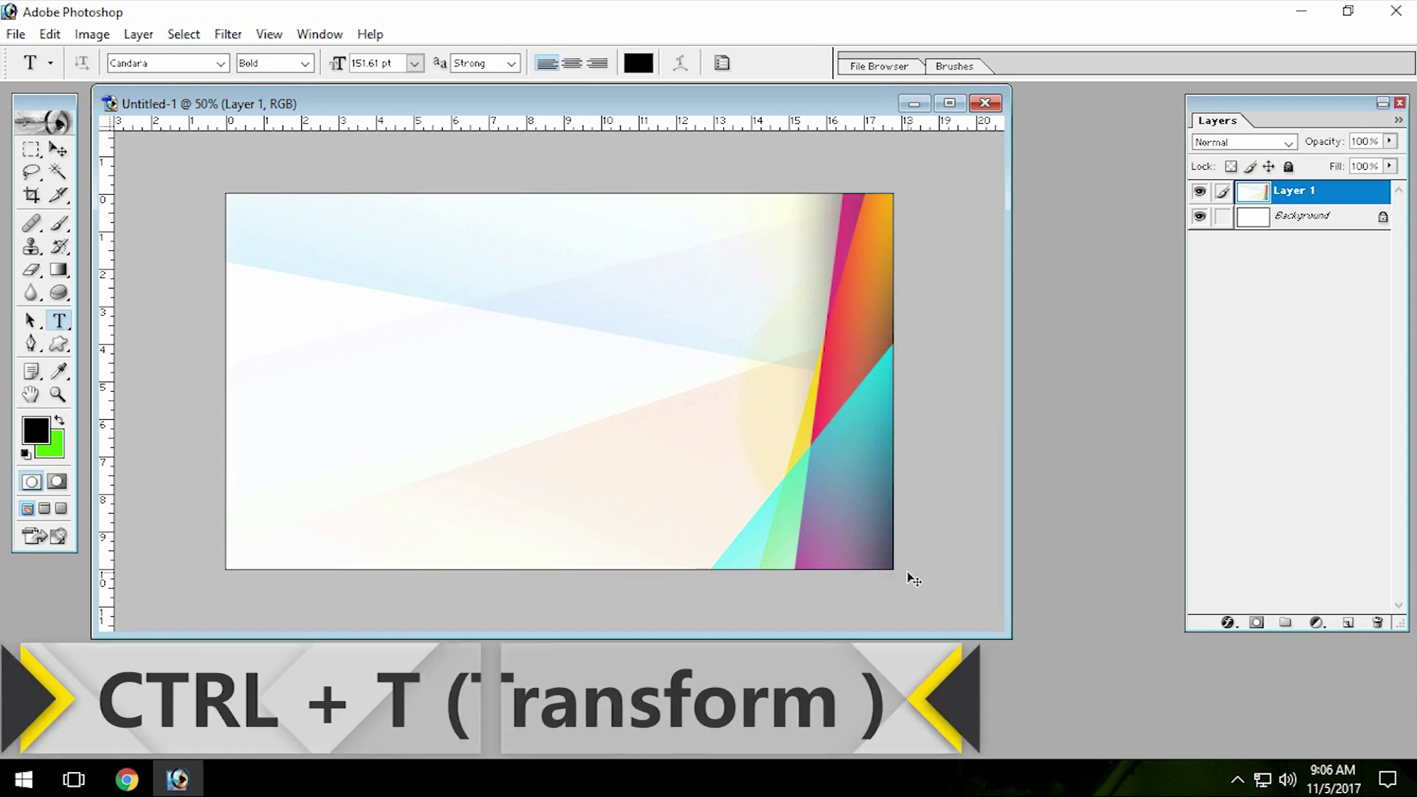
key(ctrl+t)
mouse_move(893, 569)
mouse_down()
mouse_move(825, 538)
mouse_move(963, 591)
mouse_up()
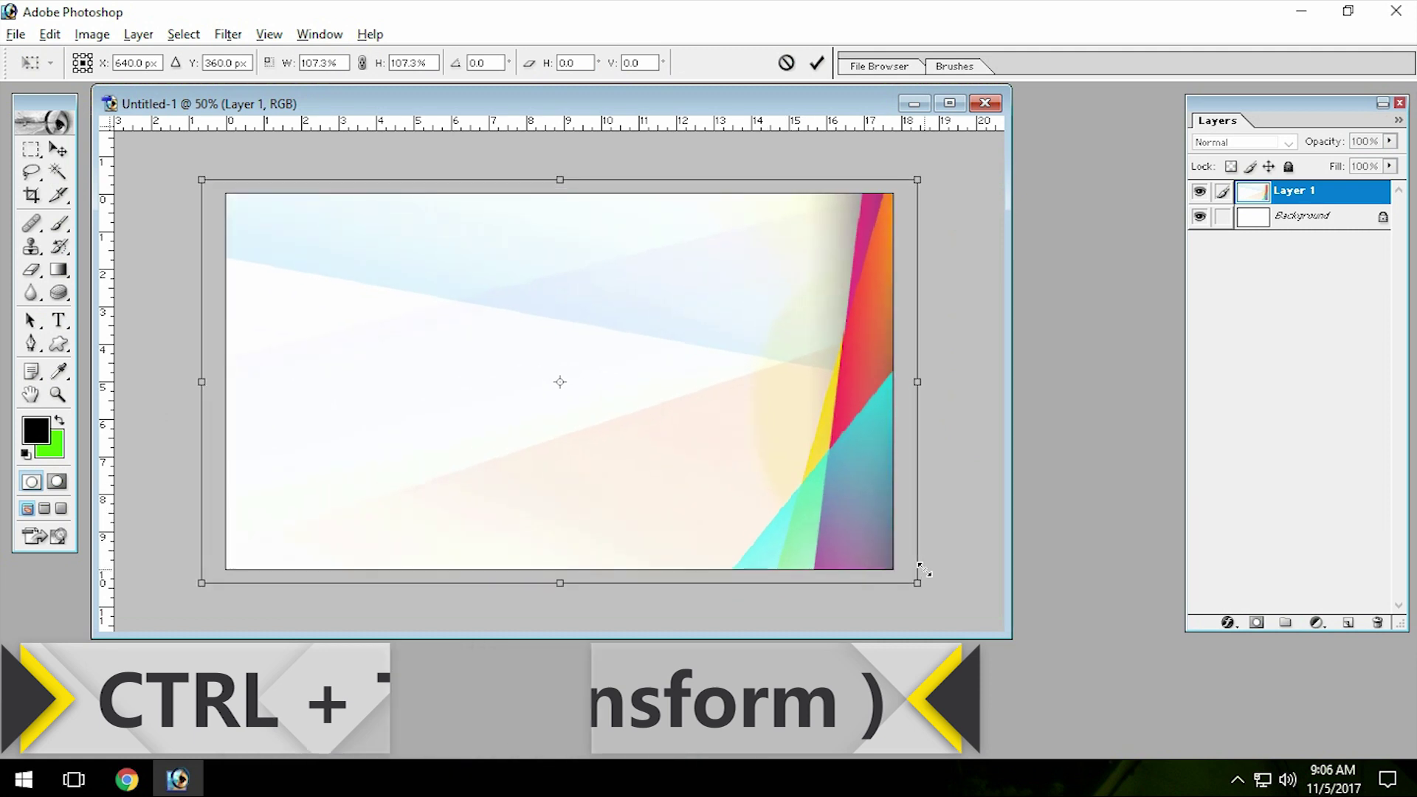
drag(750, 476, 695, 463)
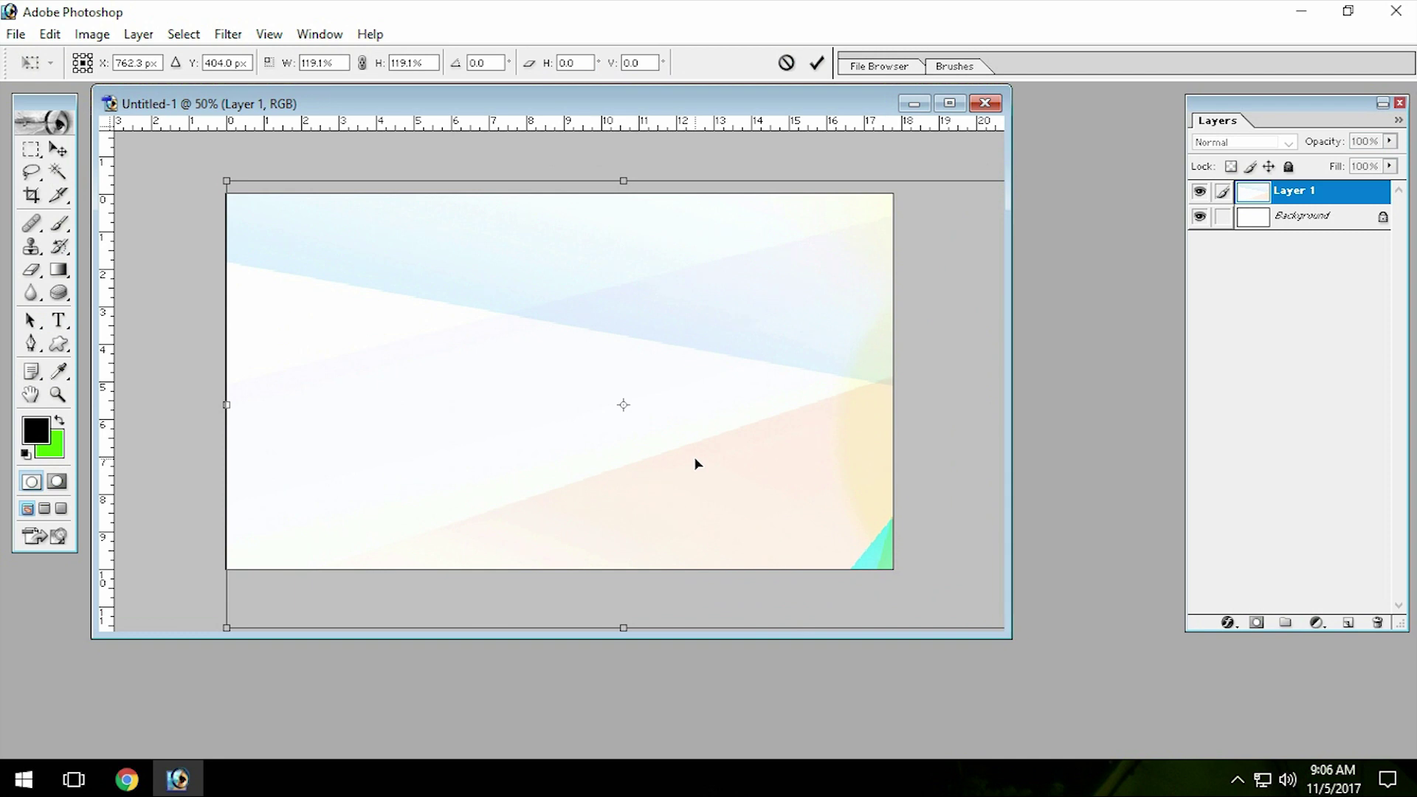
key(Return)
key(t)
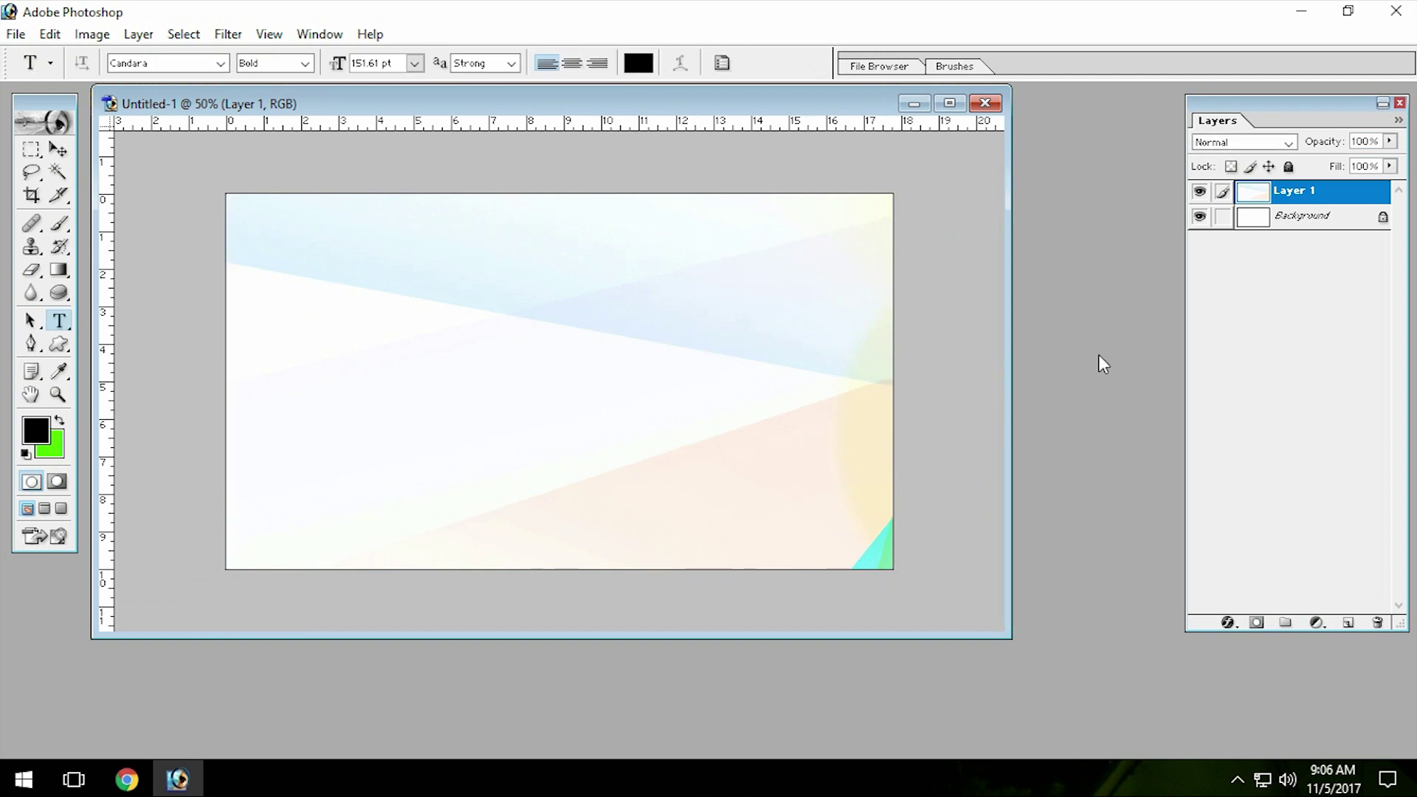
Copy the blue copy.png cartoon man into the thumbnail as Layer 2 and close the source
double_click(1080, 332)
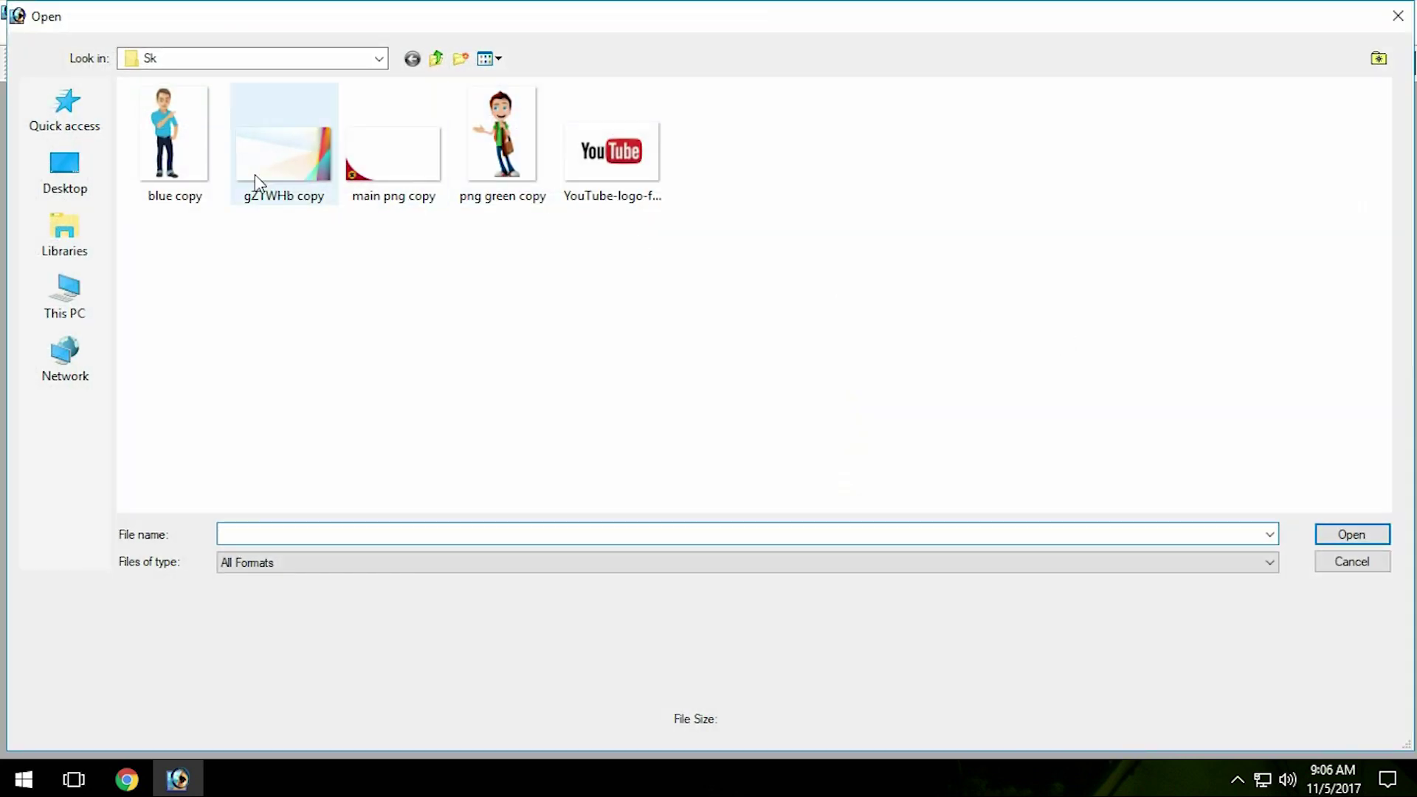
double_click(161, 141)
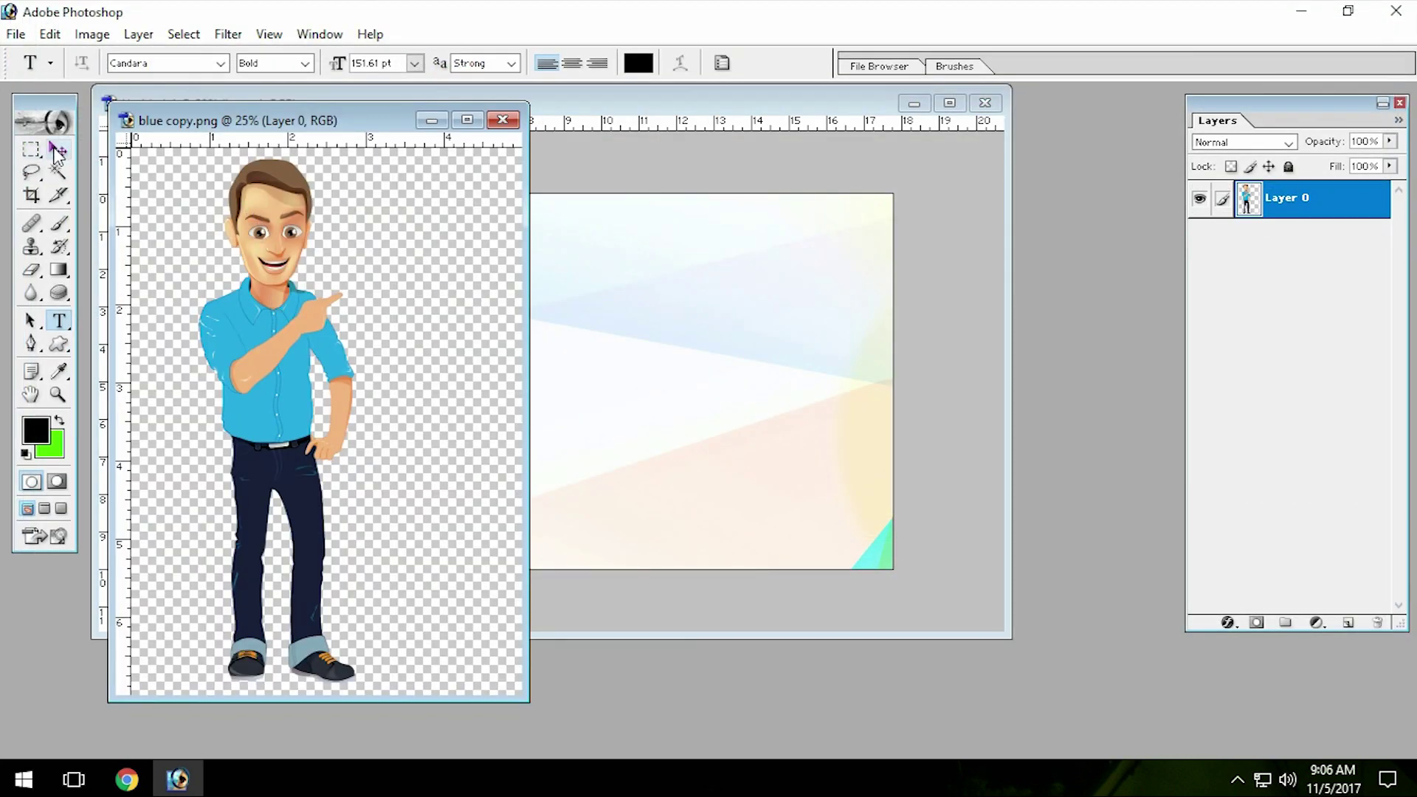
click(57, 151)
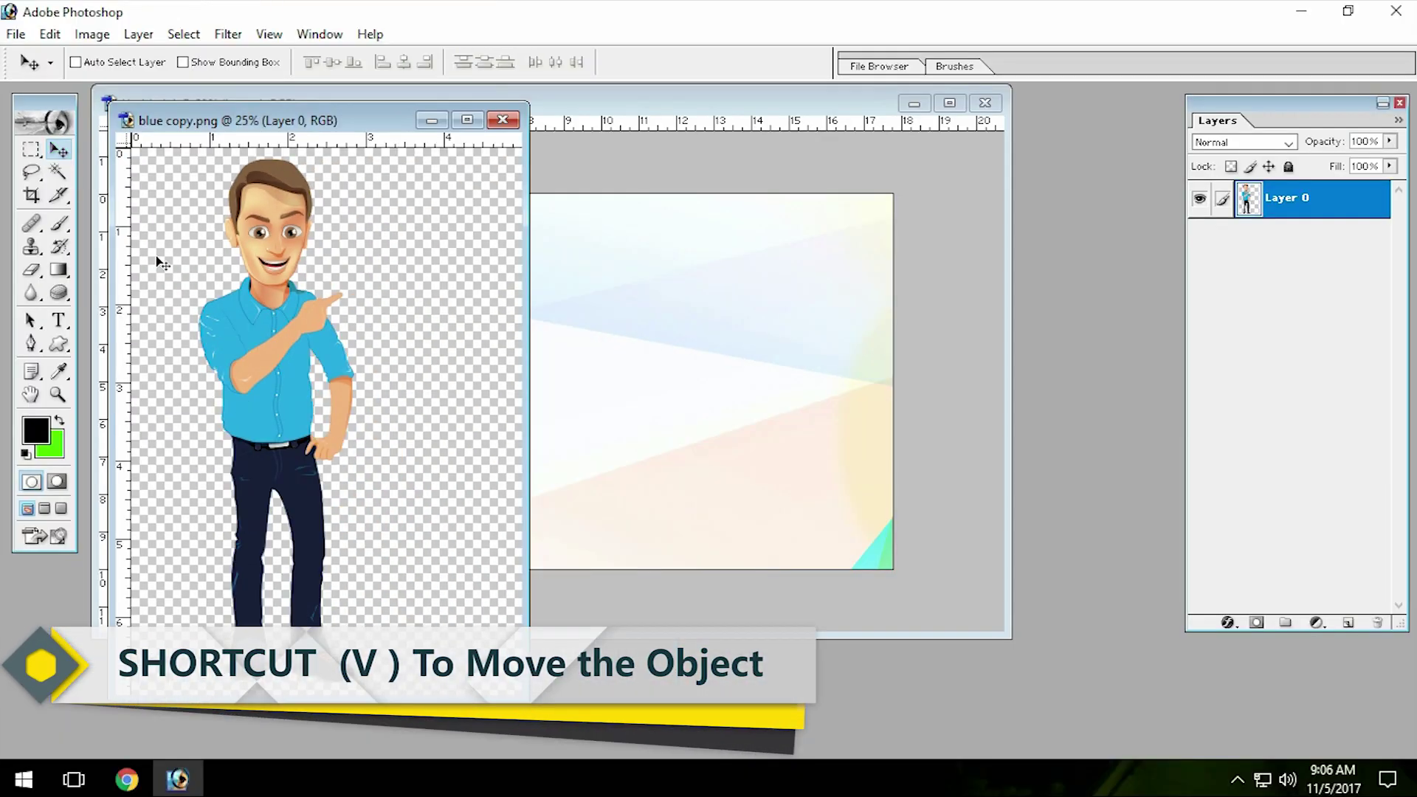
mouse_move(161, 264)
mouse_down()
mouse_move(454, 412)
mouse_move(326, 437)
mouse_up()
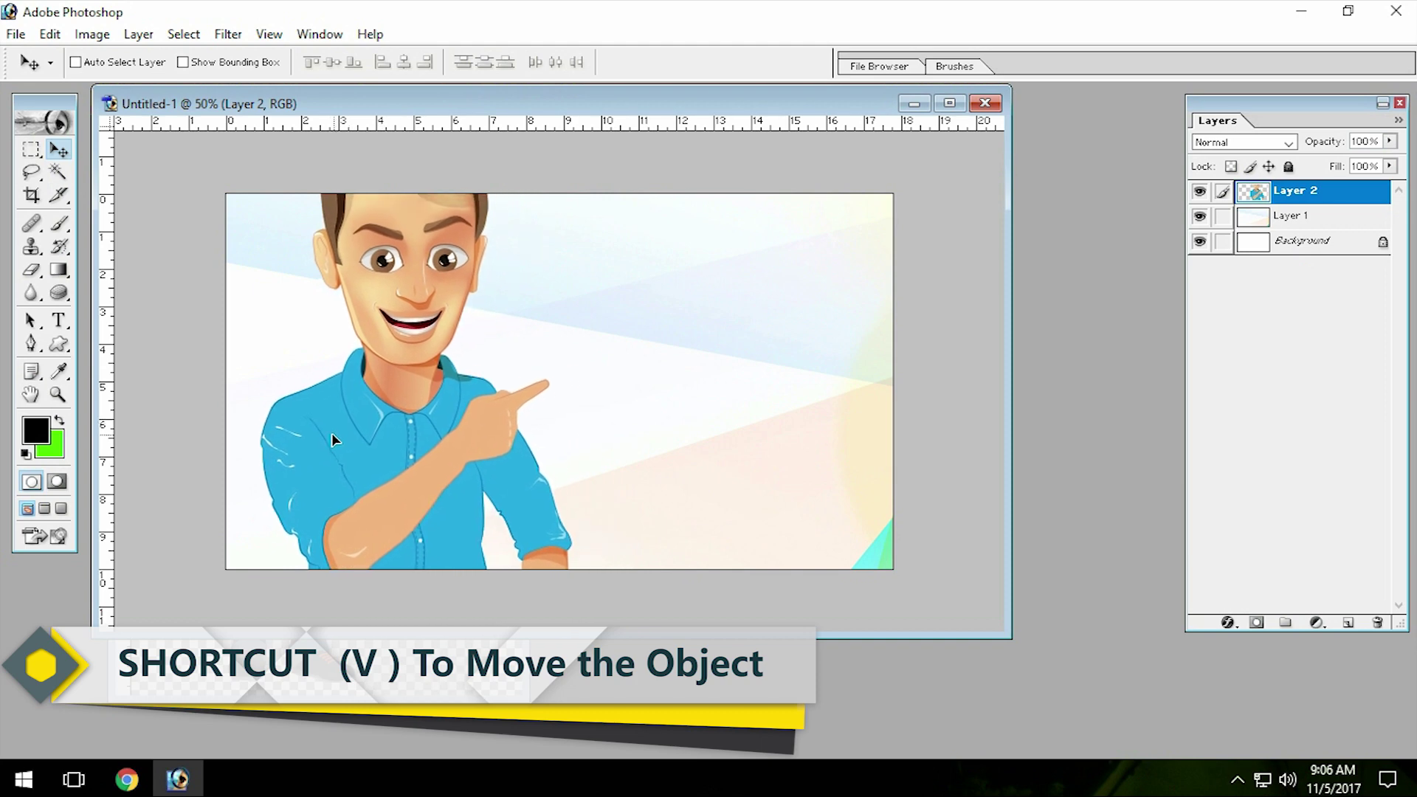
key(ctrl+Tab)
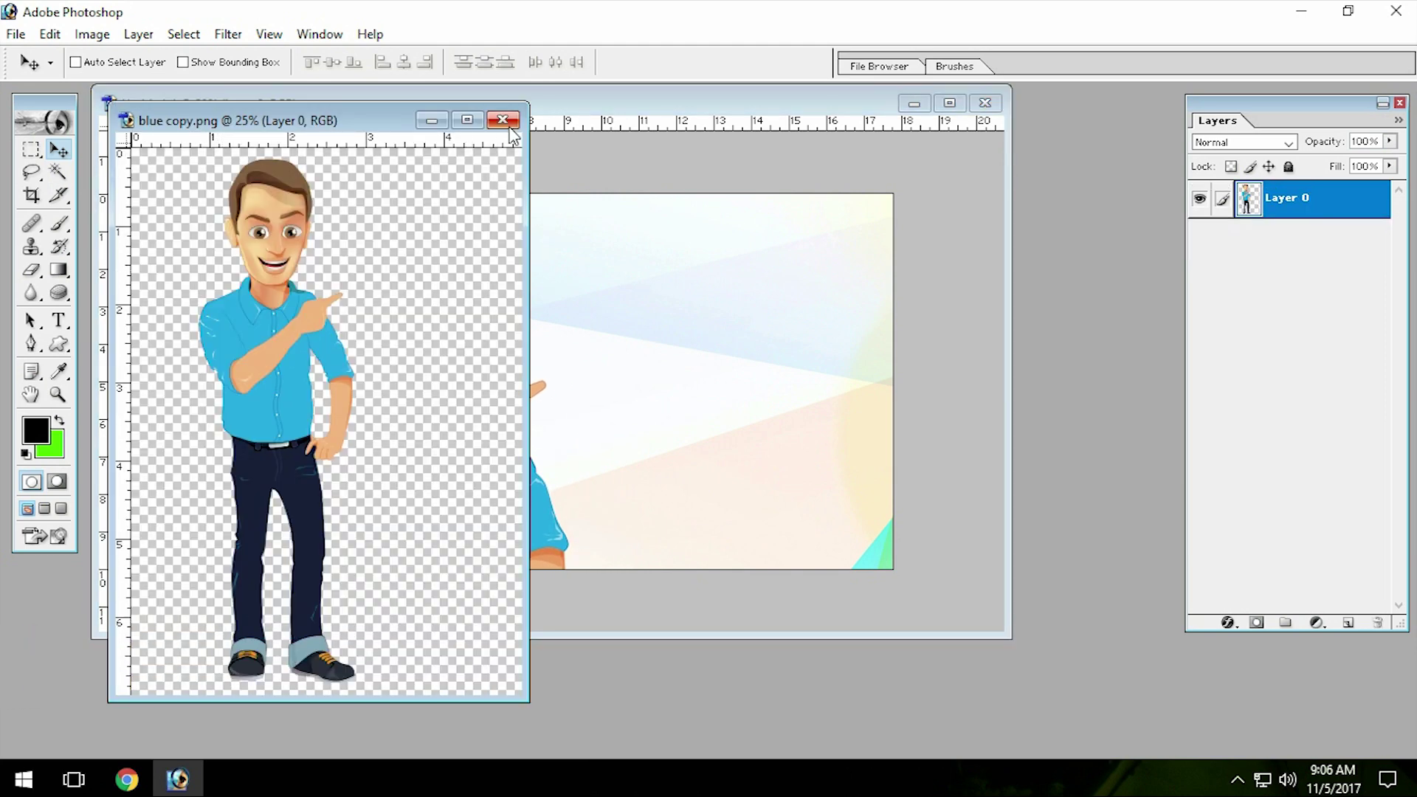
click(509, 124)
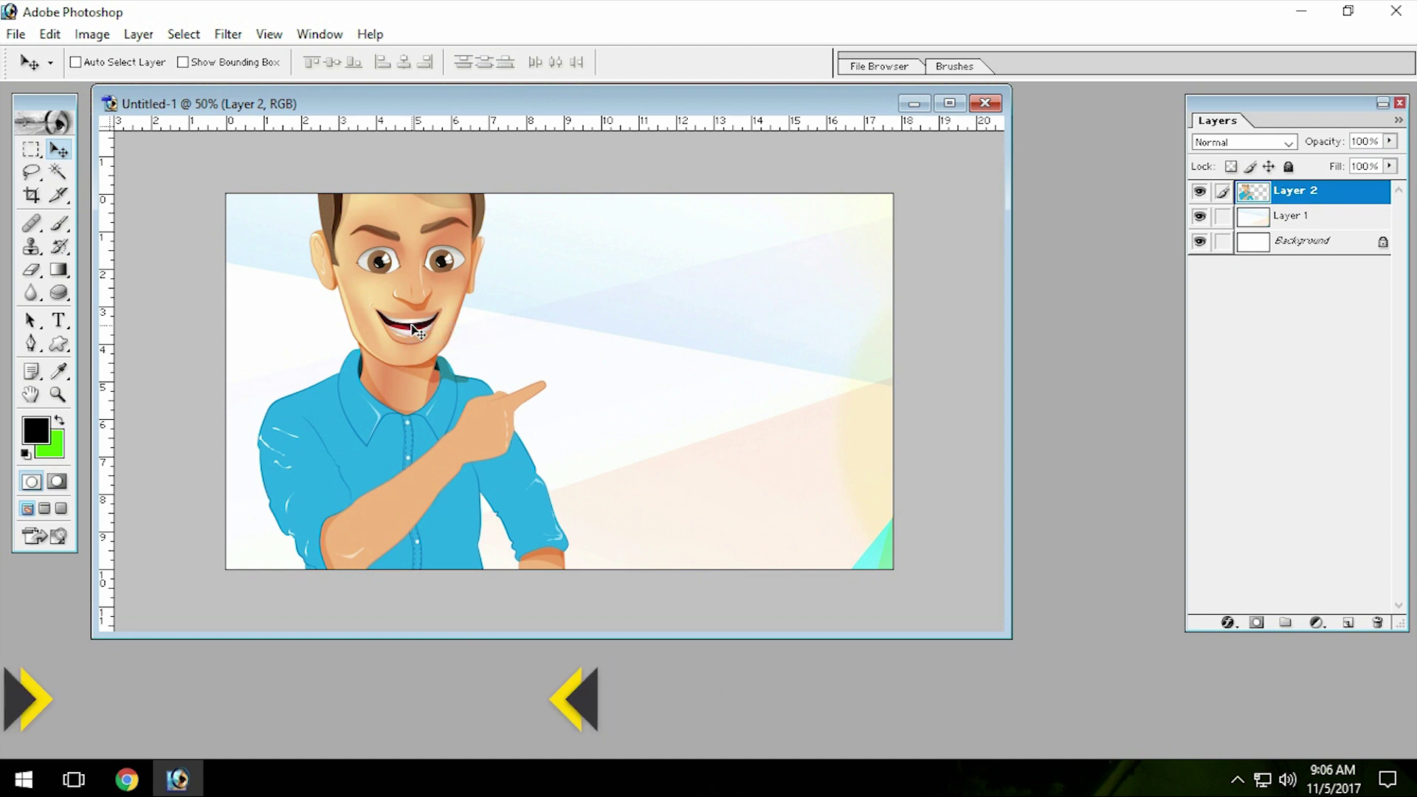
Scale the cartoon man to about 35.5% and place him full-height at the left edge
key(ctrl+t)
key(ctrl+minus)
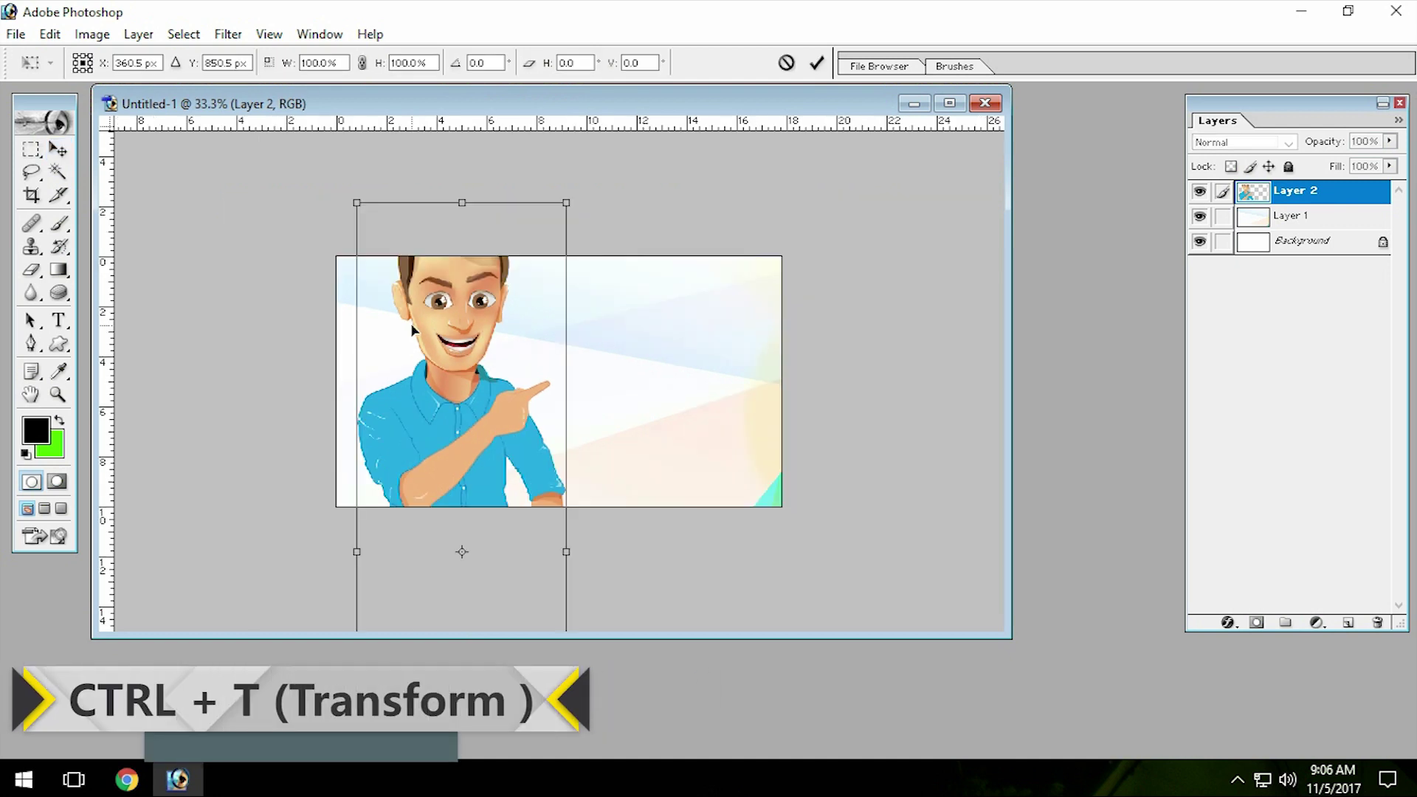
mouse_move(542, 190)
mouse_down()
mouse_move(487, 440)
mouse_move(417, 314)
mouse_up()
drag(456, 255, 437, 305)
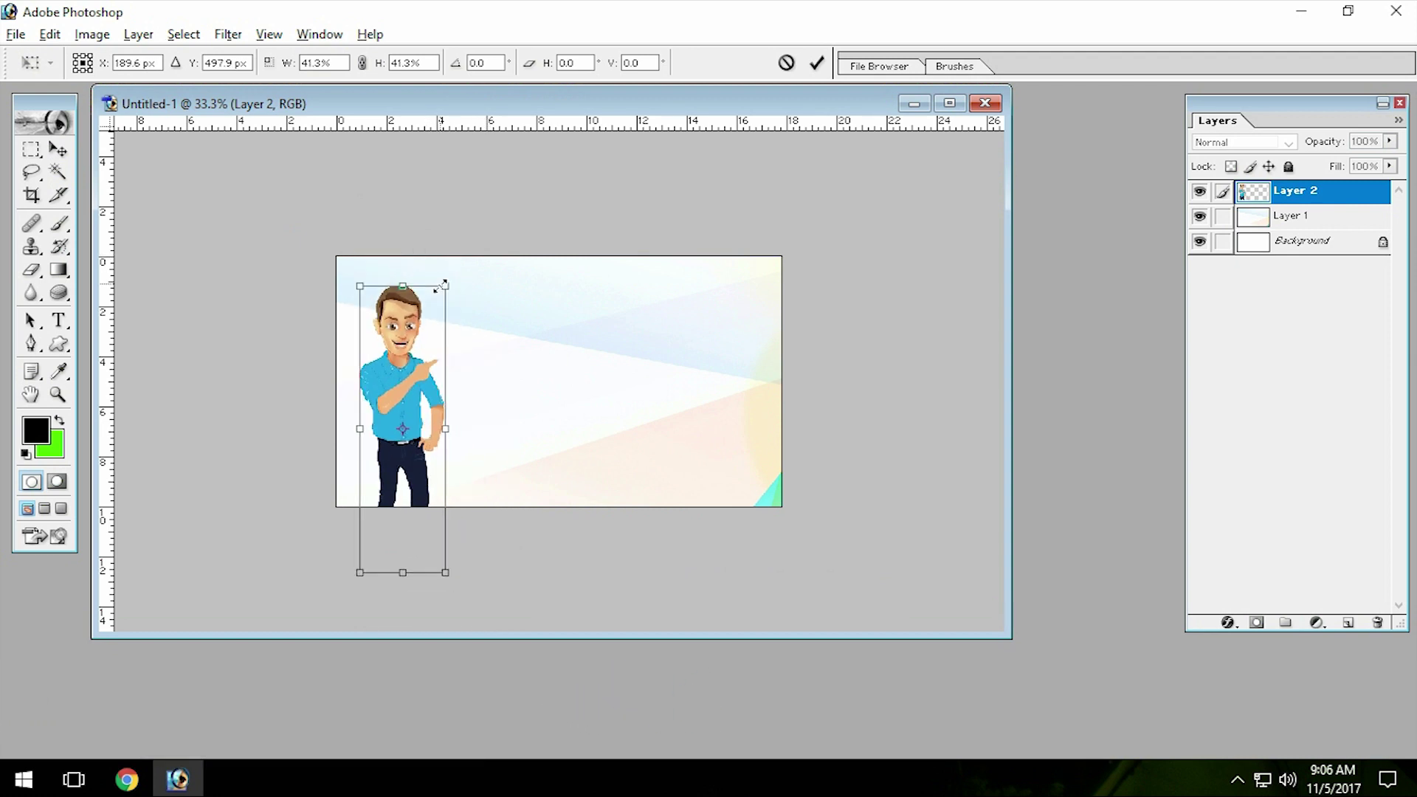
drag(415, 366, 400, 321)
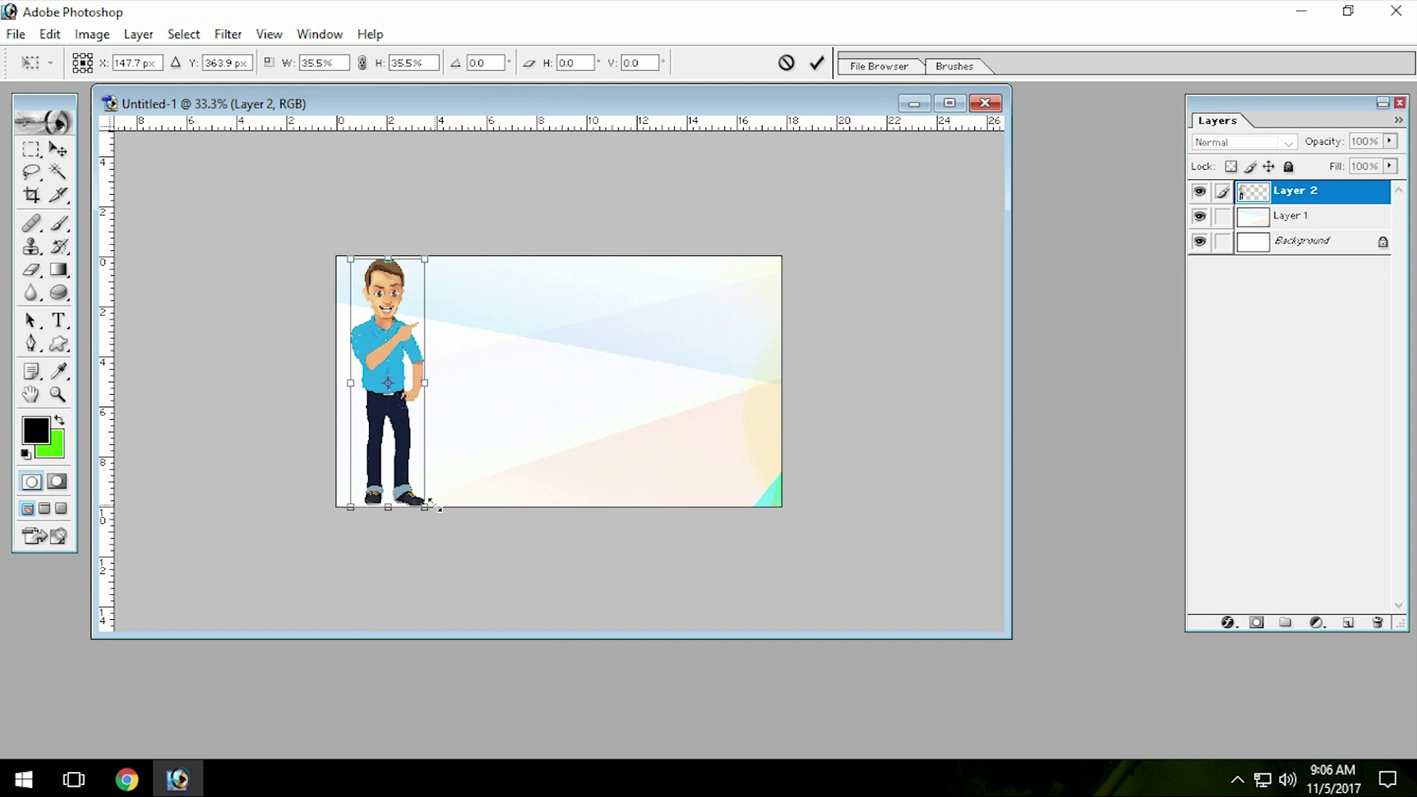
key(Return)
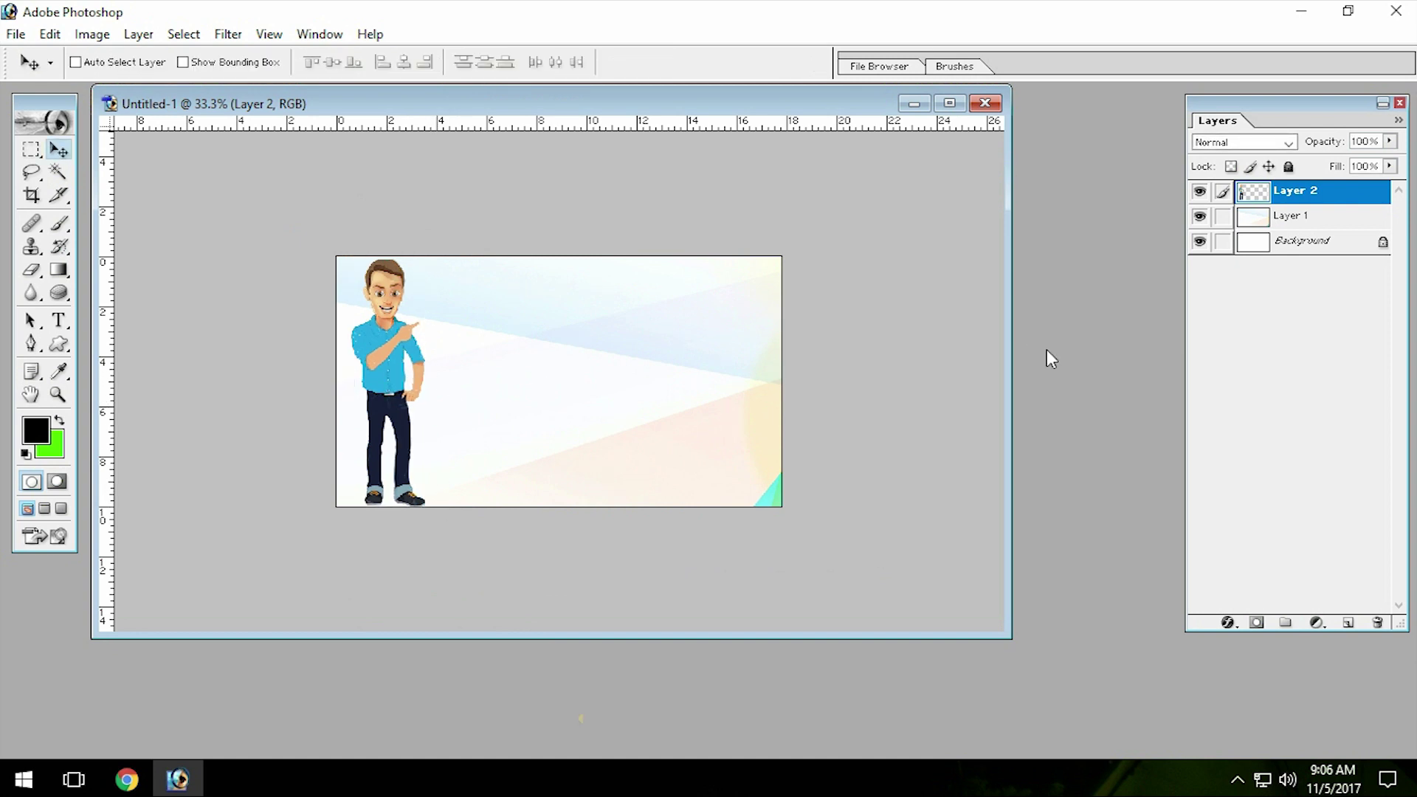
key(ctrl+o)
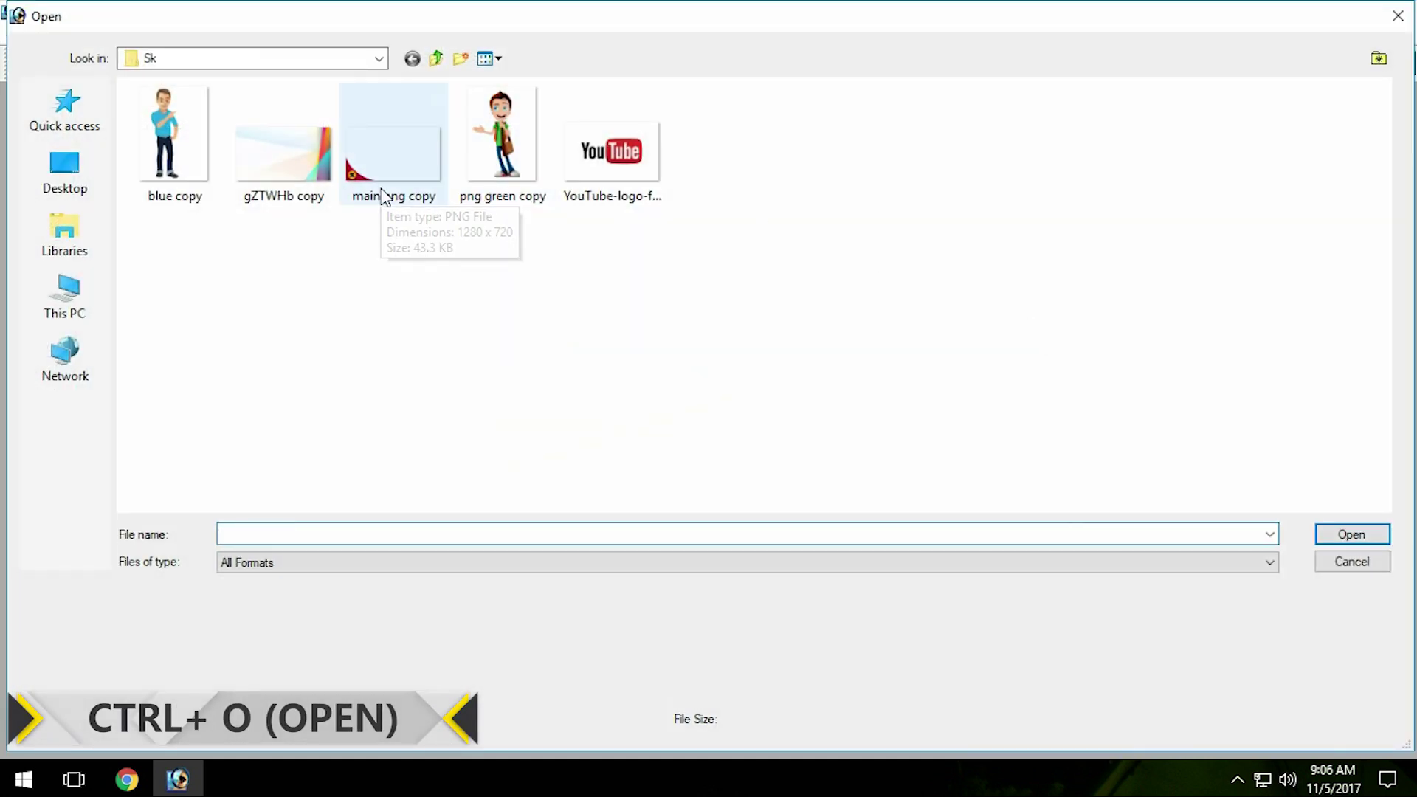
Place the red SK corner graphic from main png copy into the thumbnail and close its source
double_click(374, 174)
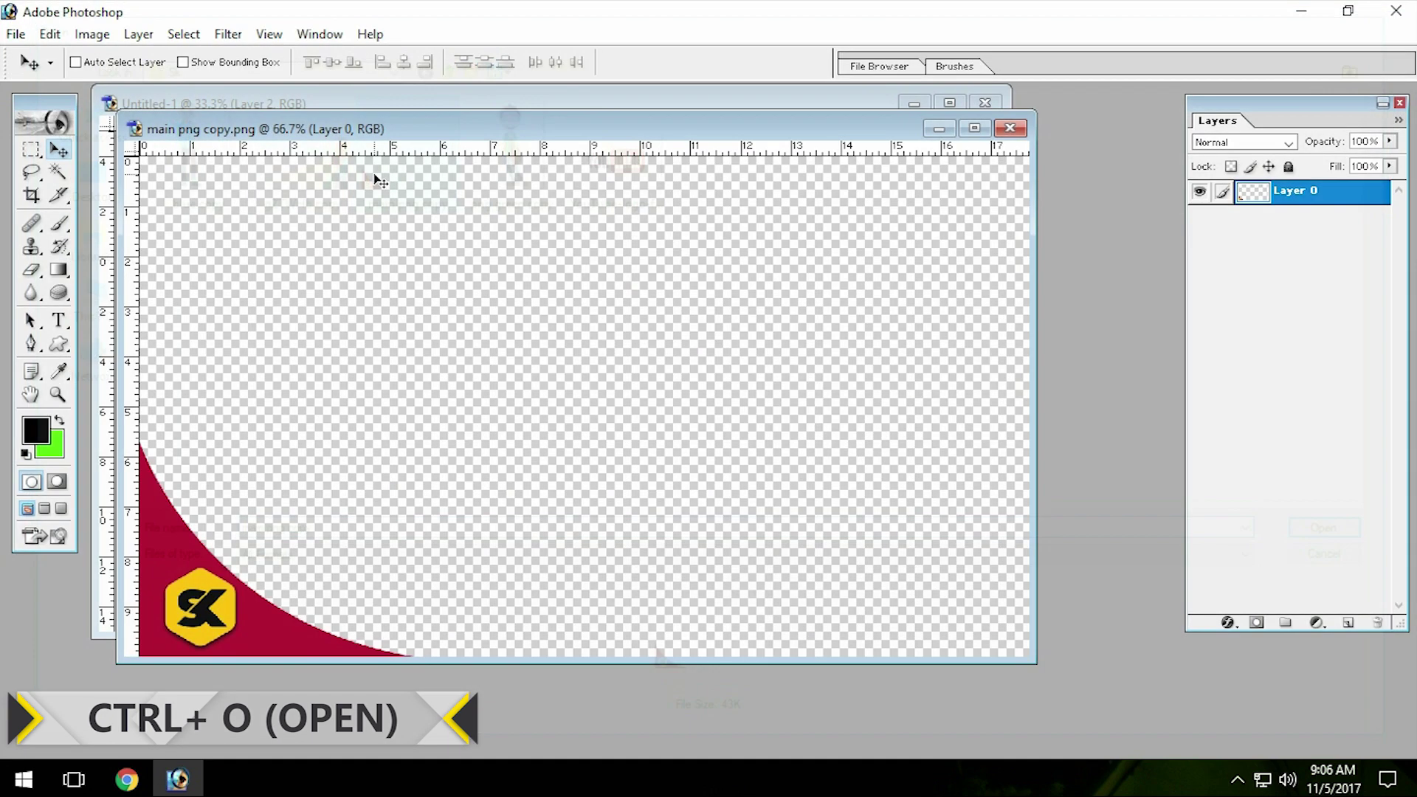
drag(372, 139, 563, 161)
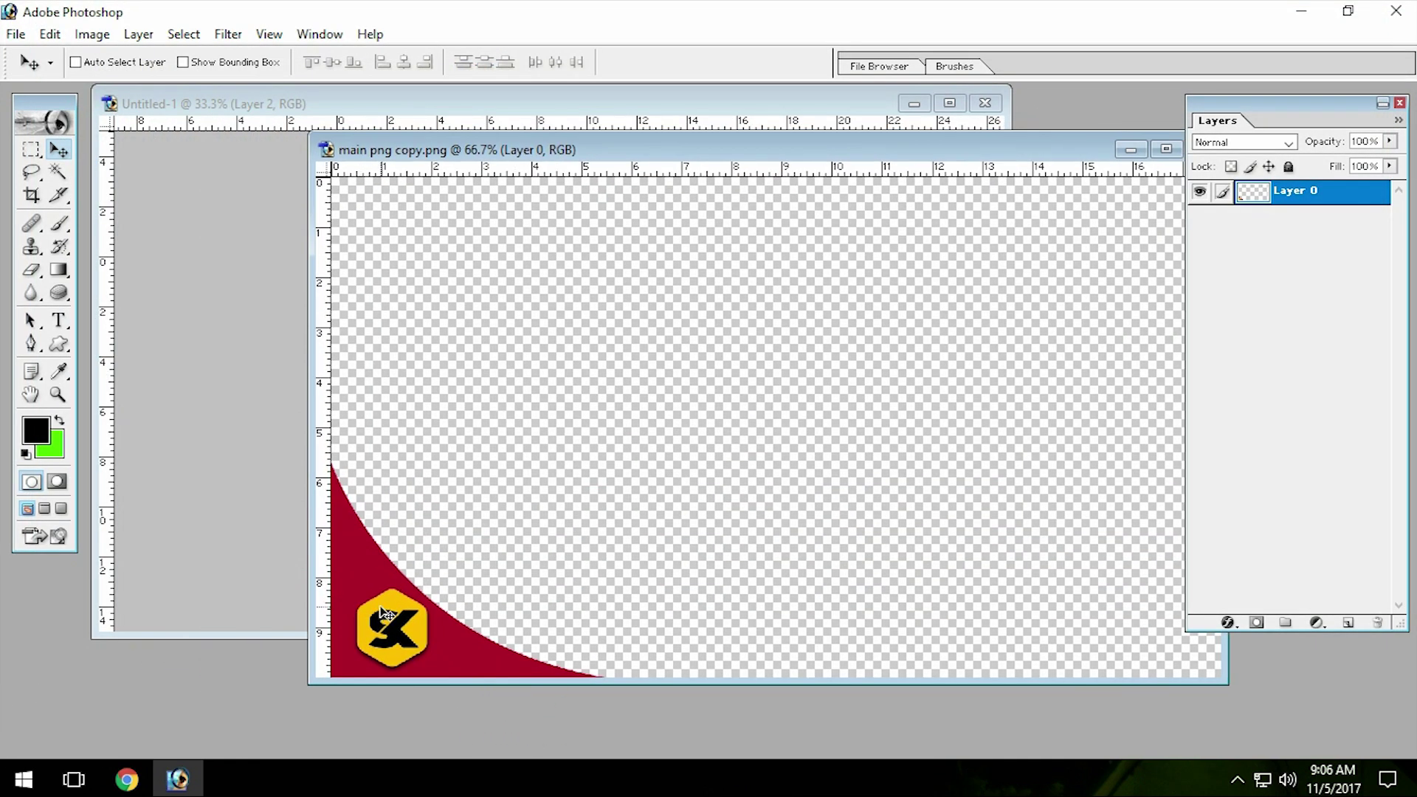
drag(404, 539, 230, 527)
drag(369, 493, 362, 481)
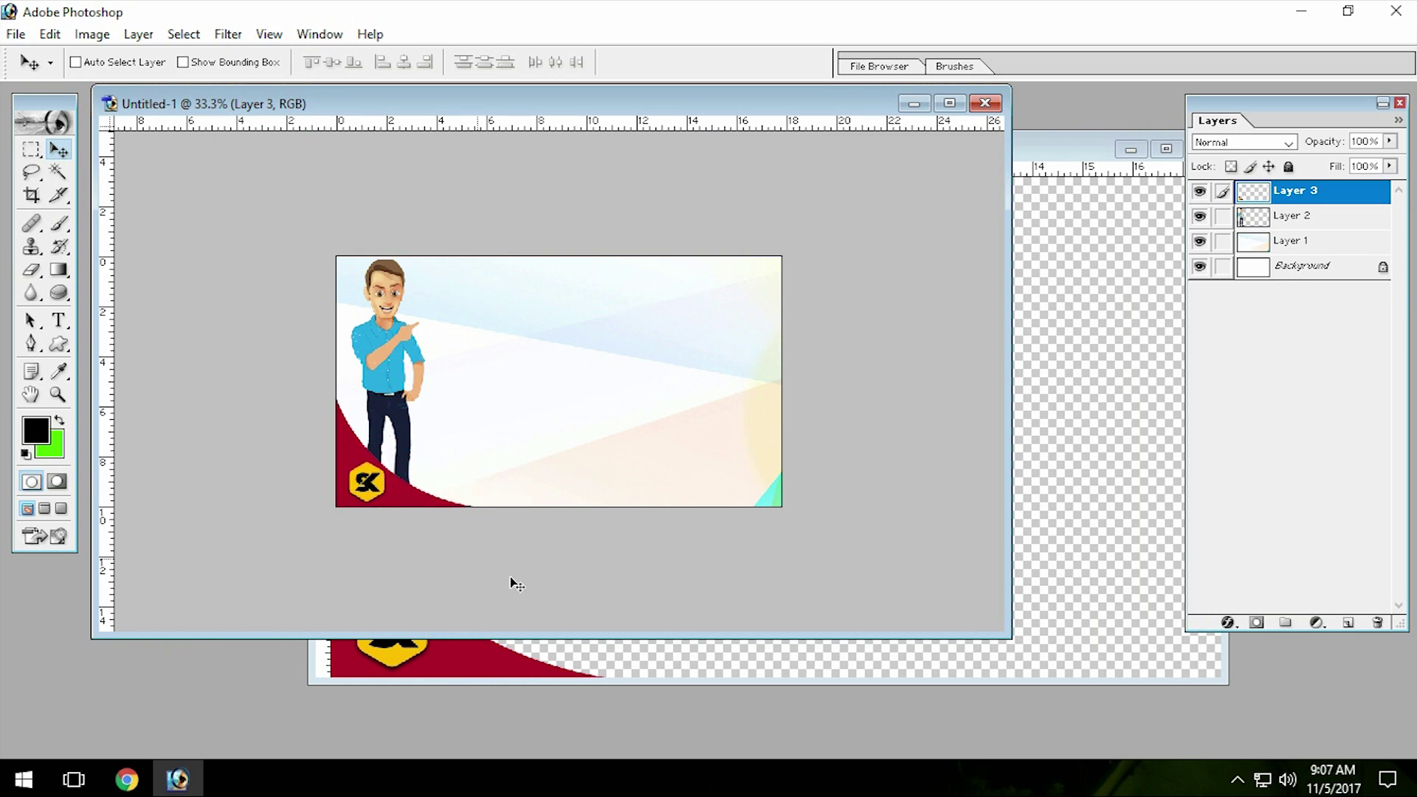
click(754, 669)
drag(1047, 157, 760, 164)
click(909, 158)
Bring the YouTube logo image into the thumbnail and close its source window
key(ctrl+o)
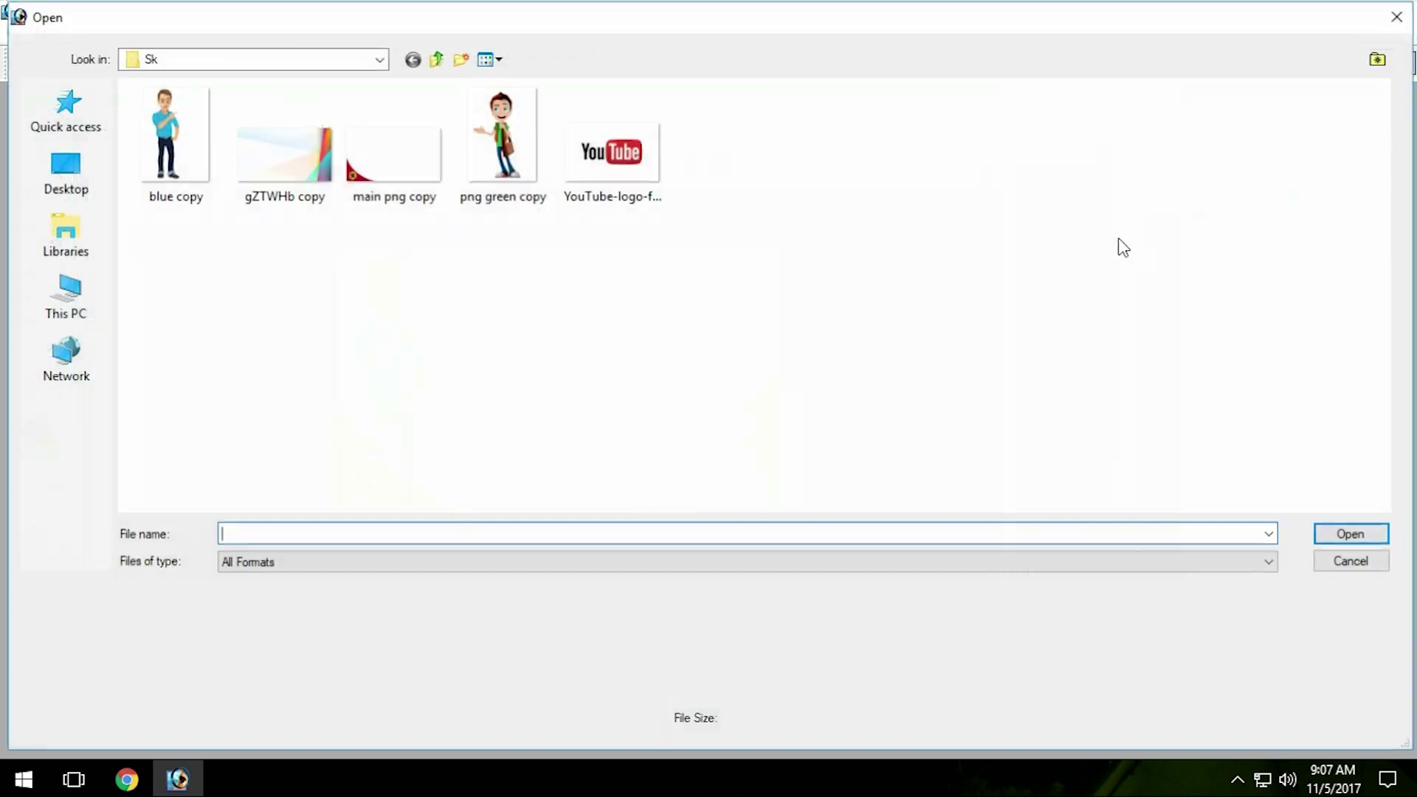
double_click(620, 171)
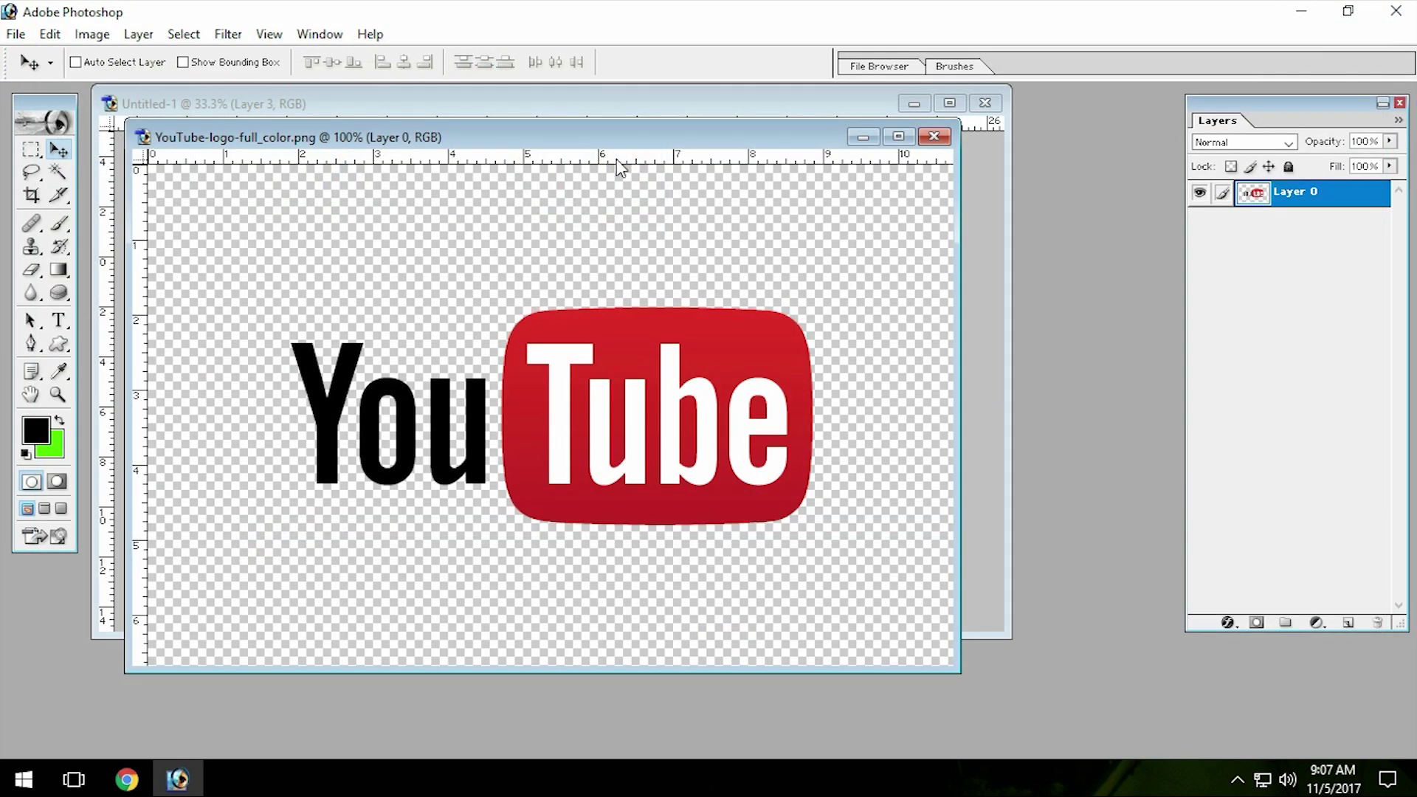
drag(617, 131, 878, 148)
mouse_move(815, 468)
mouse_down()
mouse_move(332, 409)
mouse_move(340, 421)
mouse_move(618, 336)
mouse_up()
click(1078, 387)
drag(1043, 155, 847, 212)
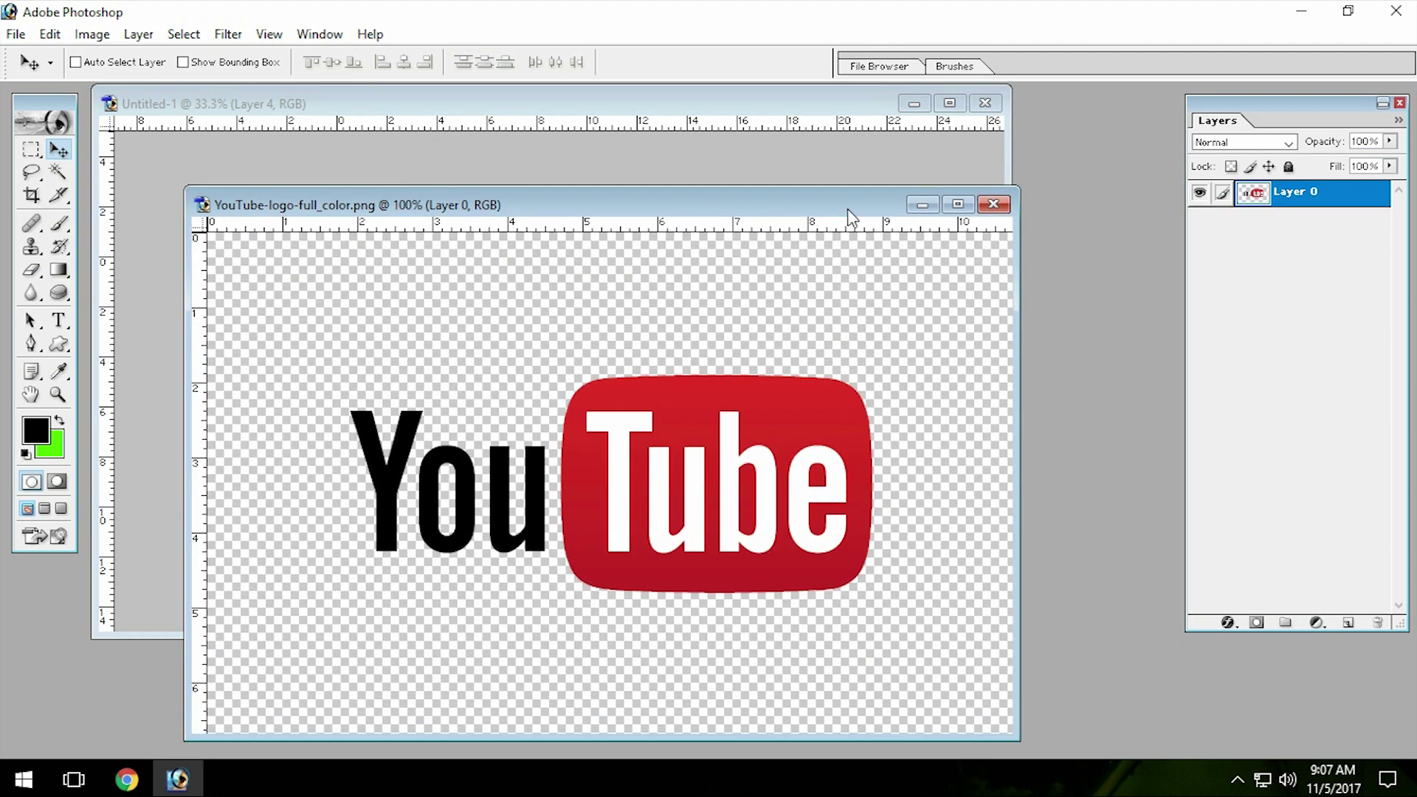
click(989, 202)
Move the YouTube logo up toward the top centre and shrink it
click(949, 102)
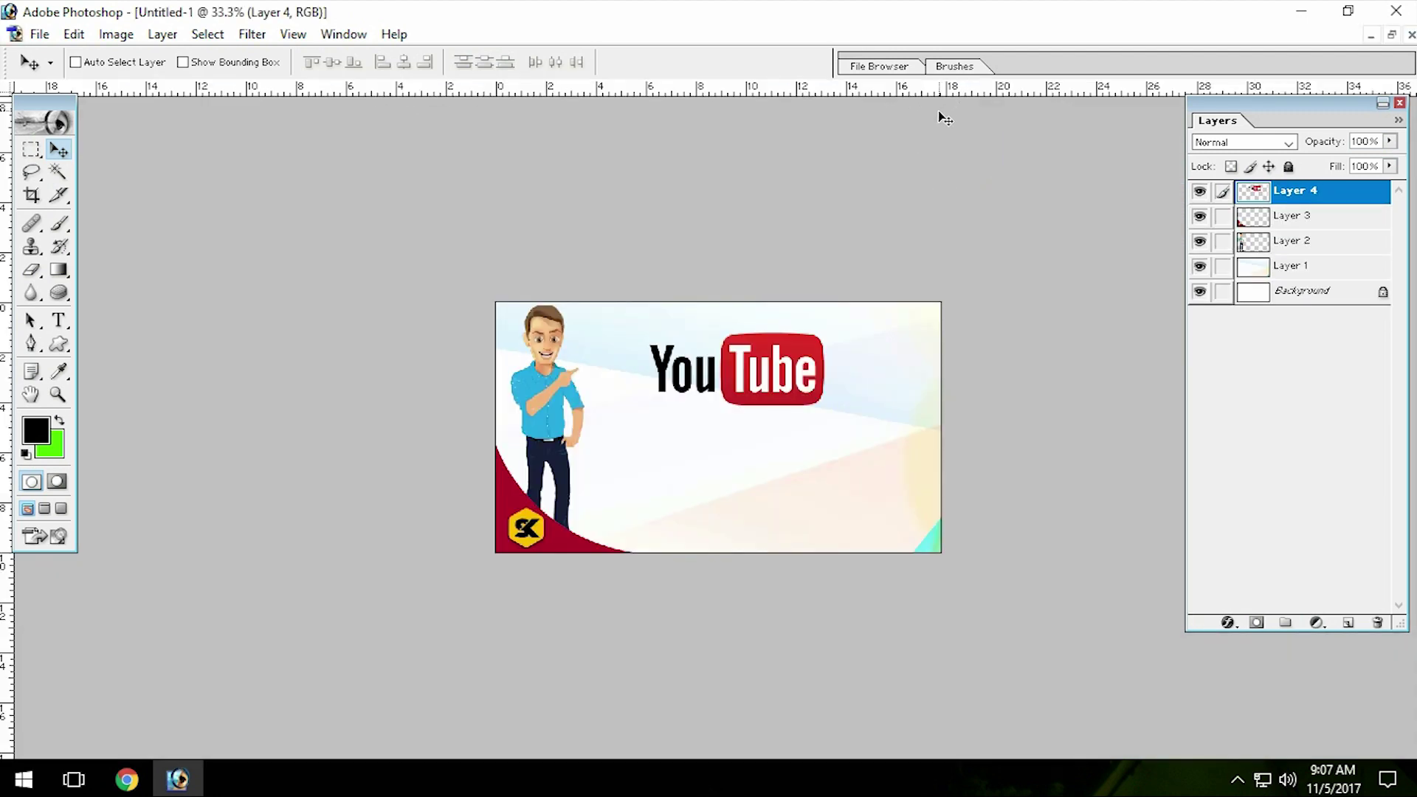
key(ctrl+plus)
key(ctrl+plus)
key(ctrl+minus)
key(ctrl+plus)
drag(790, 354, 825, 318)
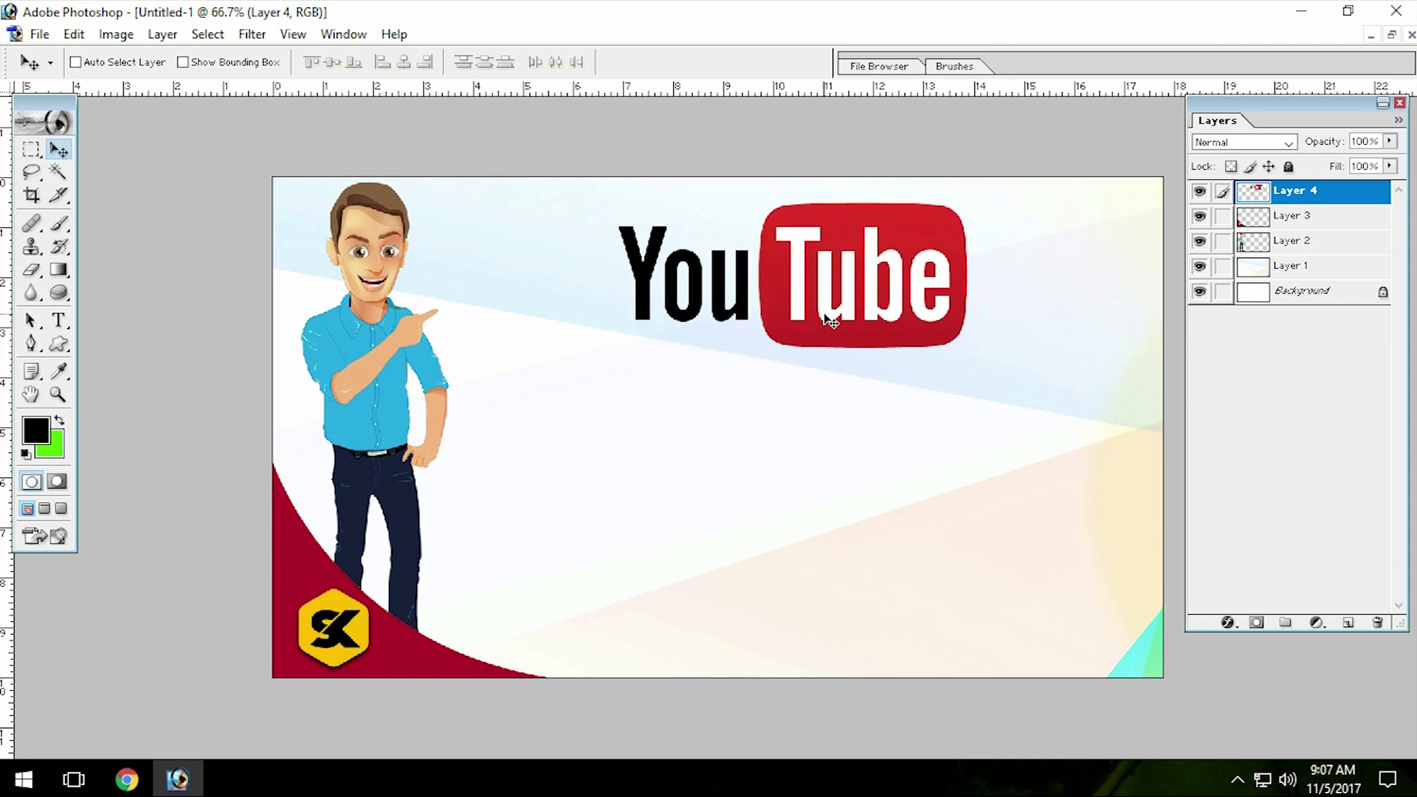
key(ctrl+t)
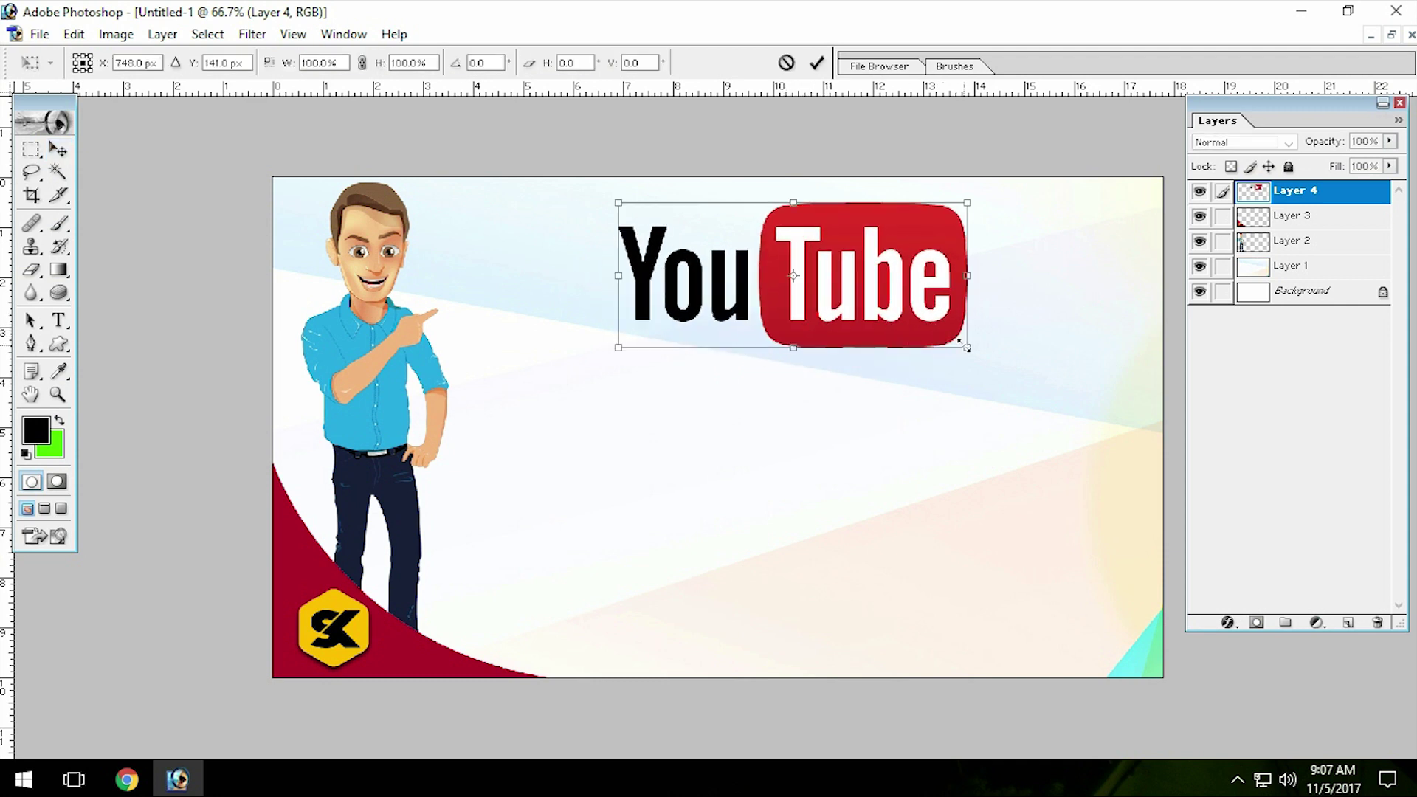
drag(967, 346, 939, 336)
key(Return)
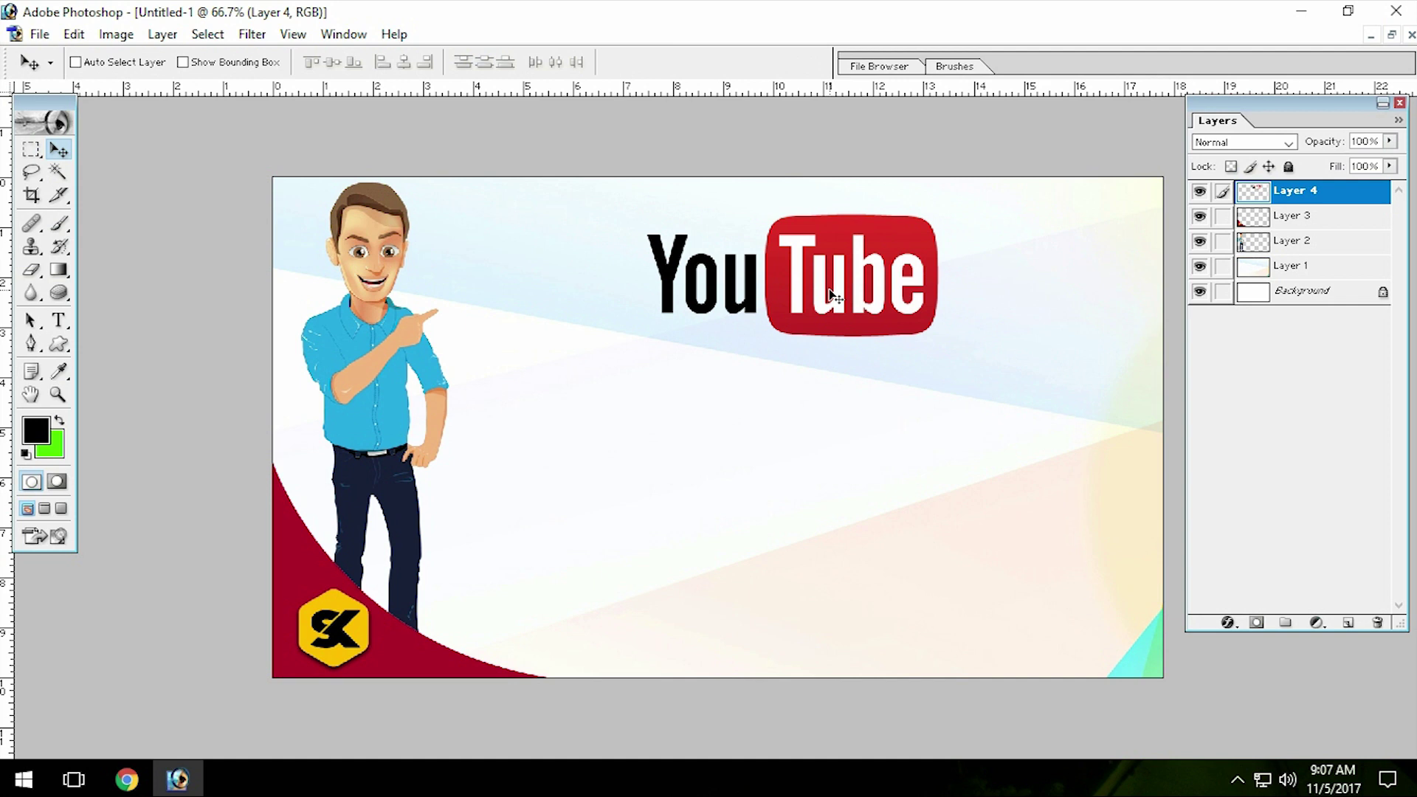
right_click(830, 289)
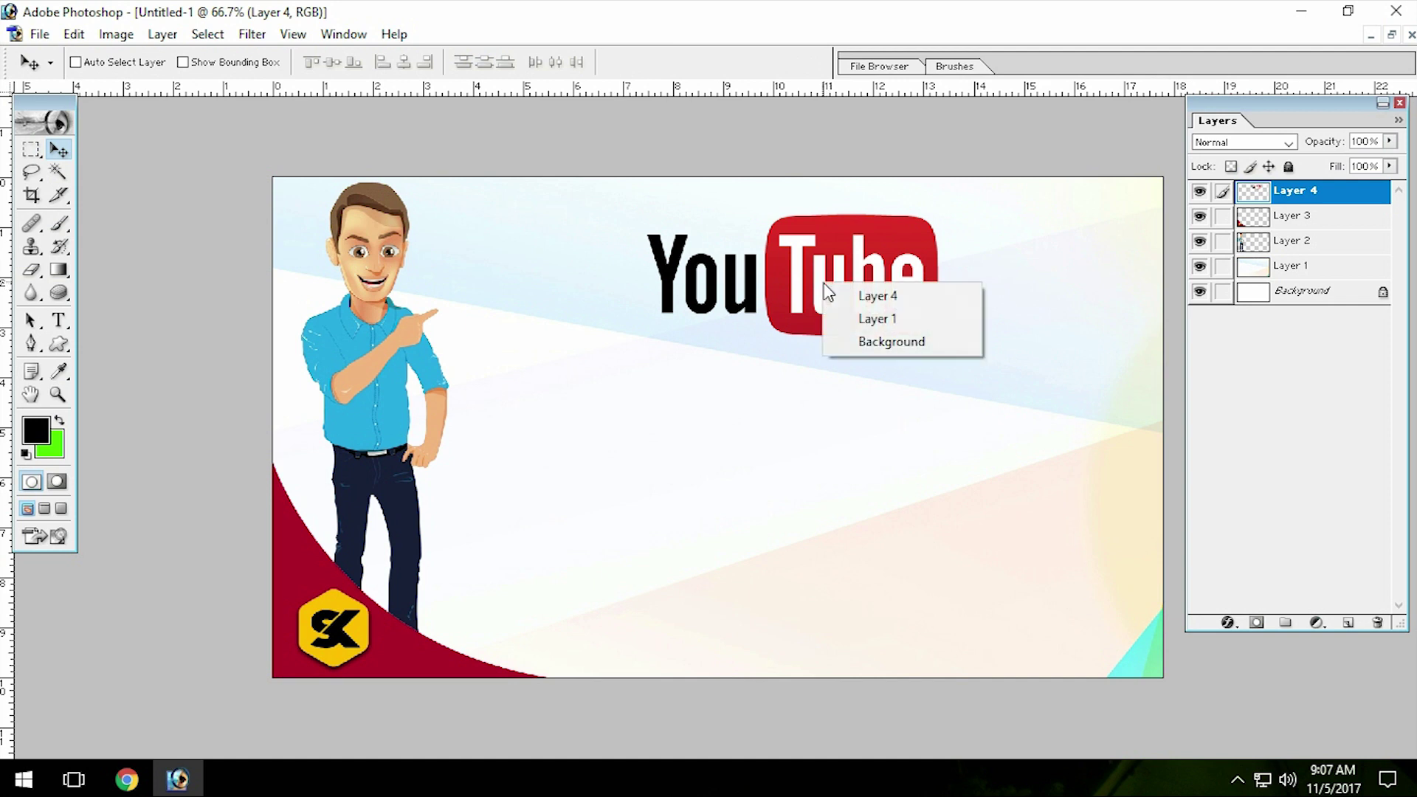
Pick layers from the canvas, then try enlarging the cartoon man but undo it
click(837, 290)
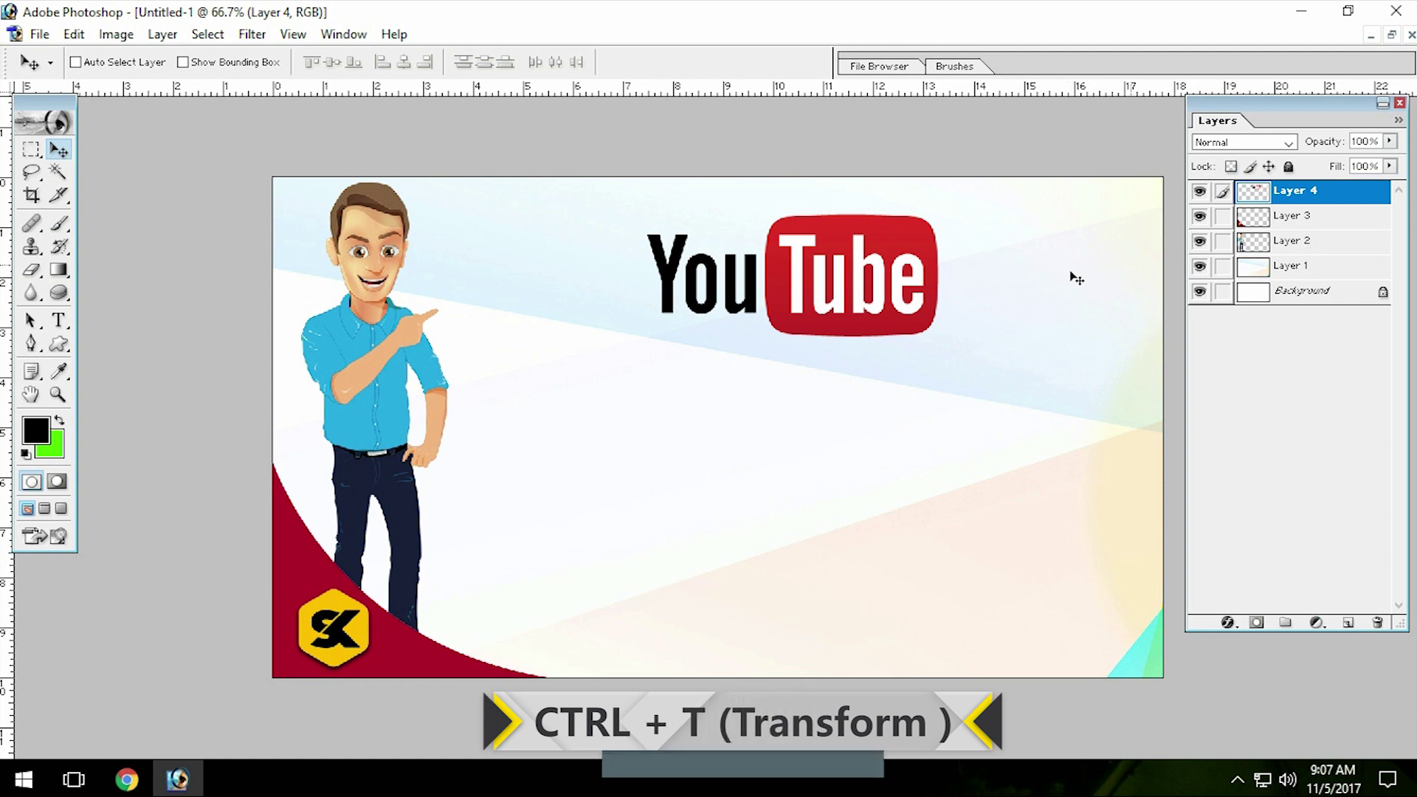
right_click(838, 285)
click(1289, 215)
click(1292, 190)
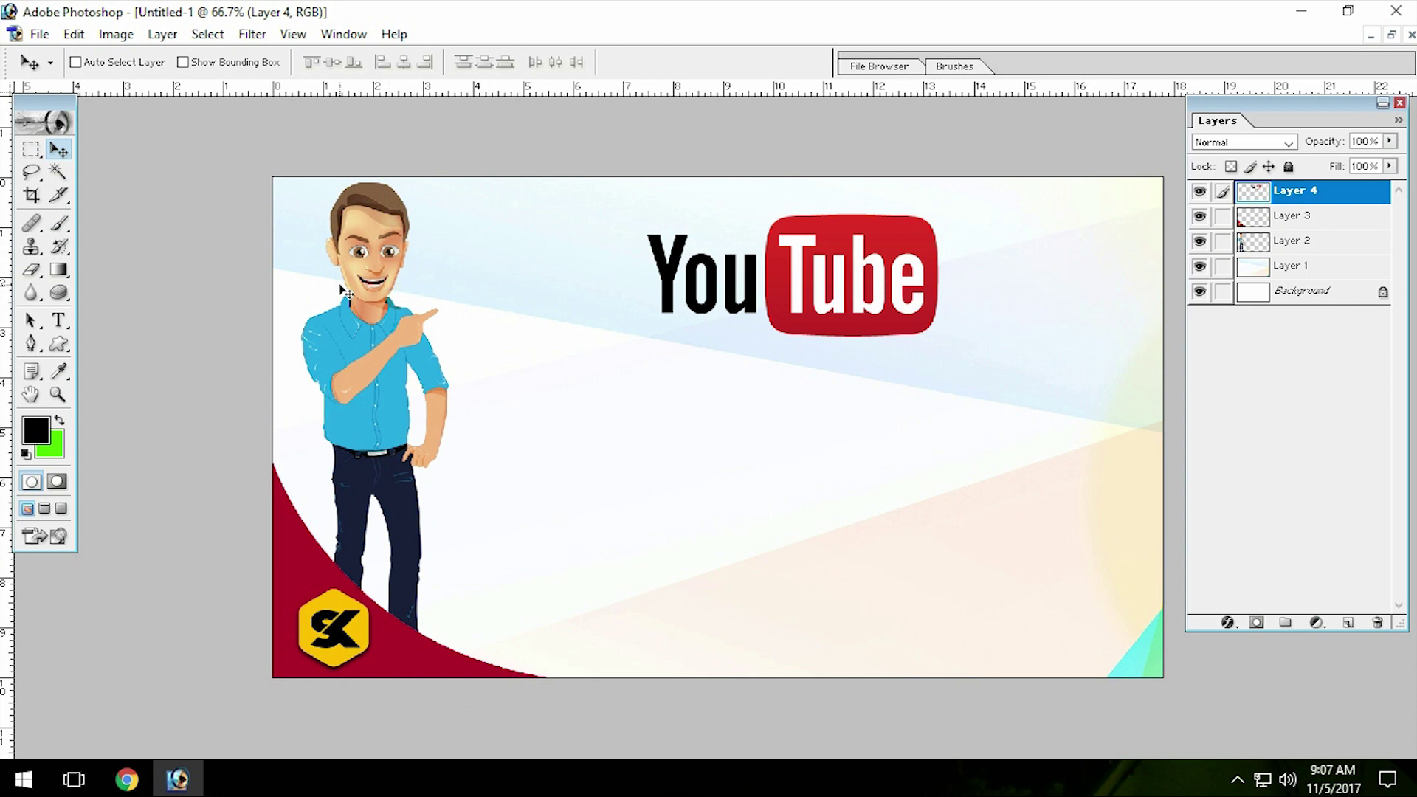
click(1298, 242)
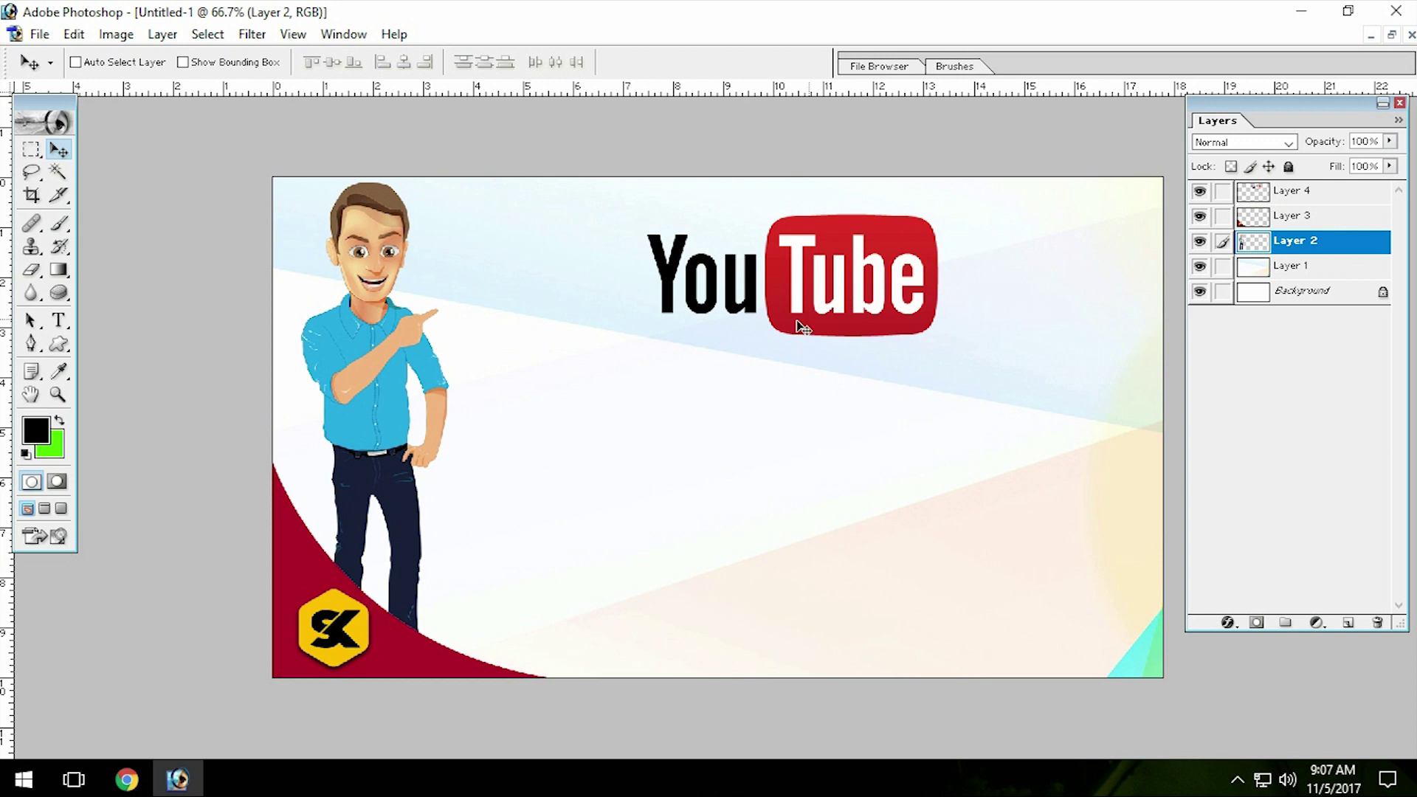
key(ctrl+t)
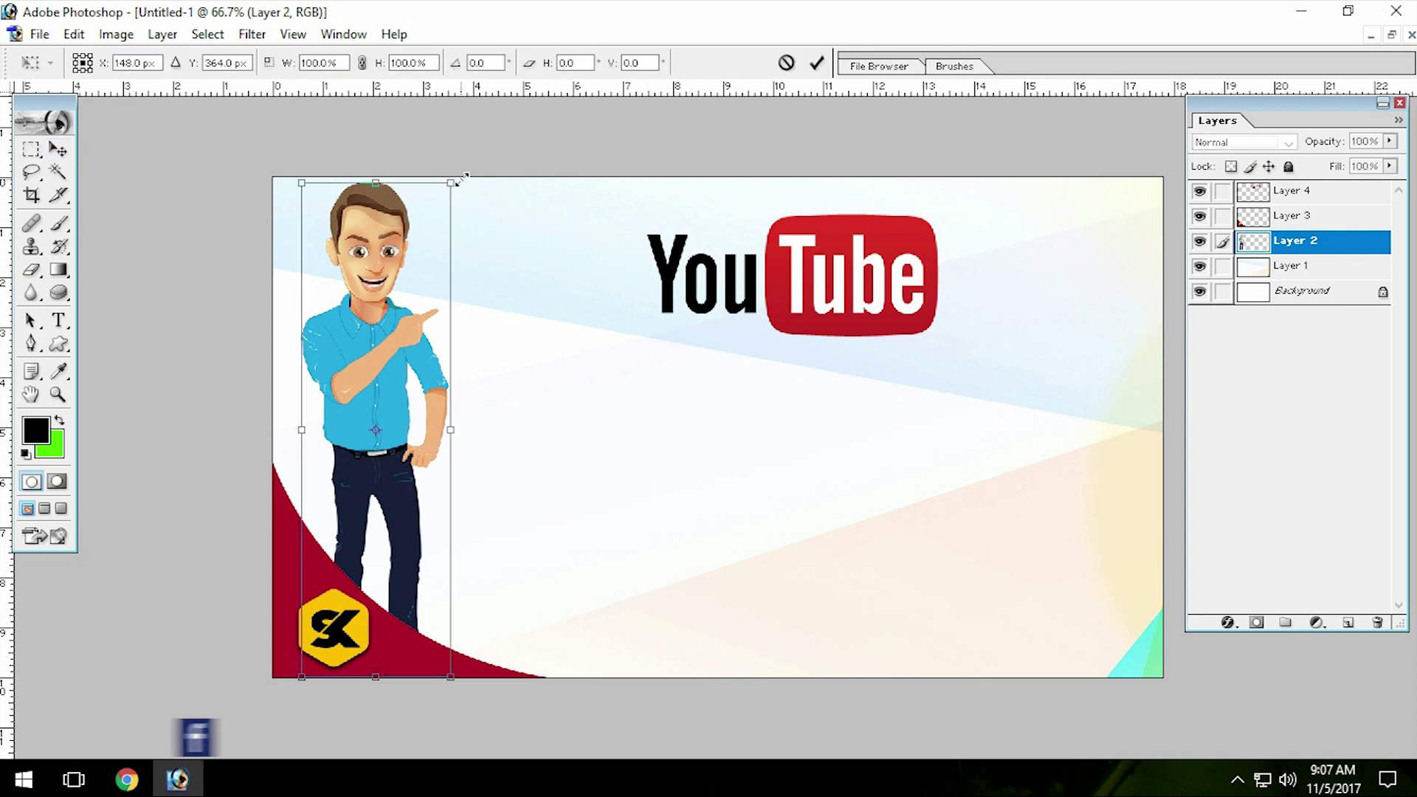
drag(463, 196, 480, 118)
key(ctrl+z)
key(ctrl+z)
key(ctrl+z)
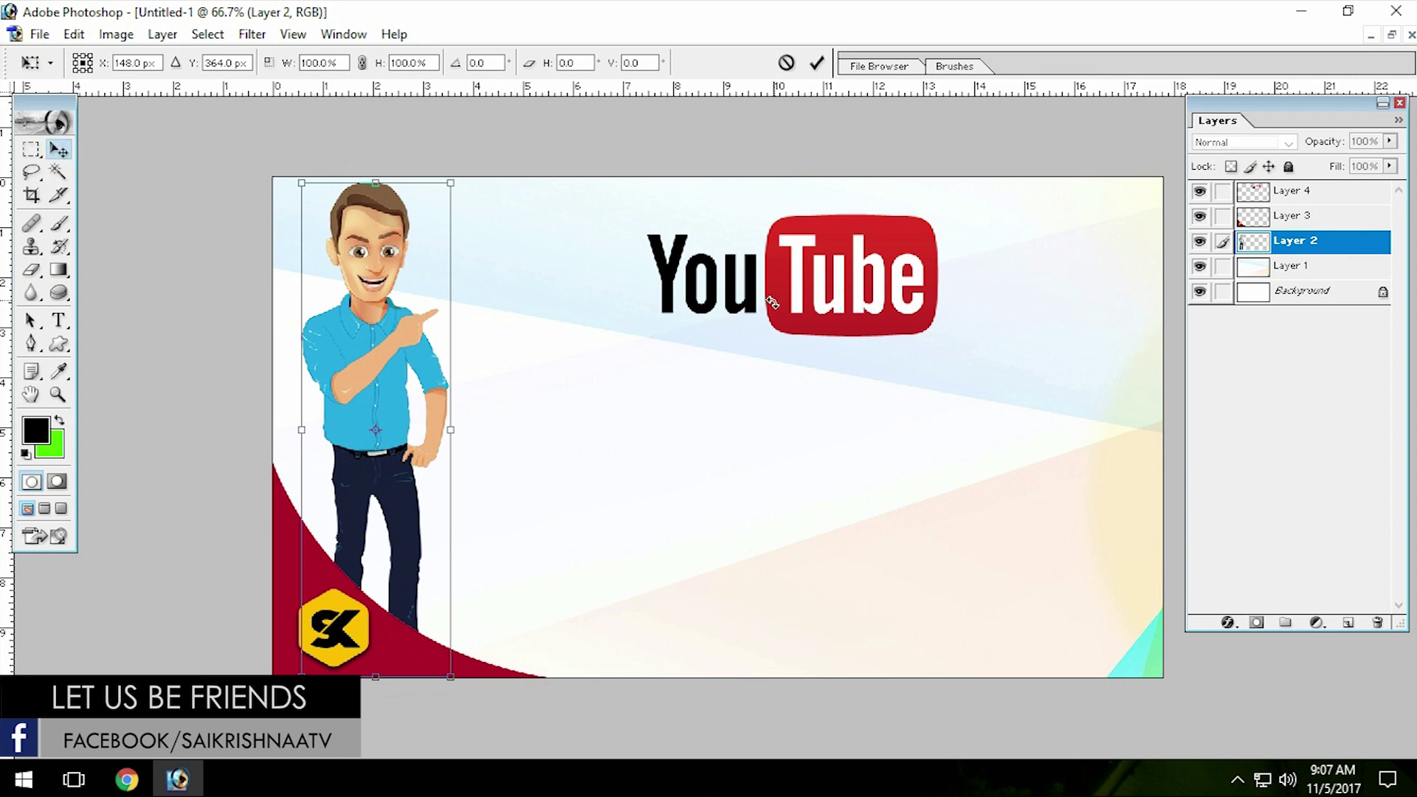
key(Return)
Shrink the YouTube logo to about 80% and nudge it slightly left and down
right_click(813, 296)
click(827, 304)
key(ctrl+t)
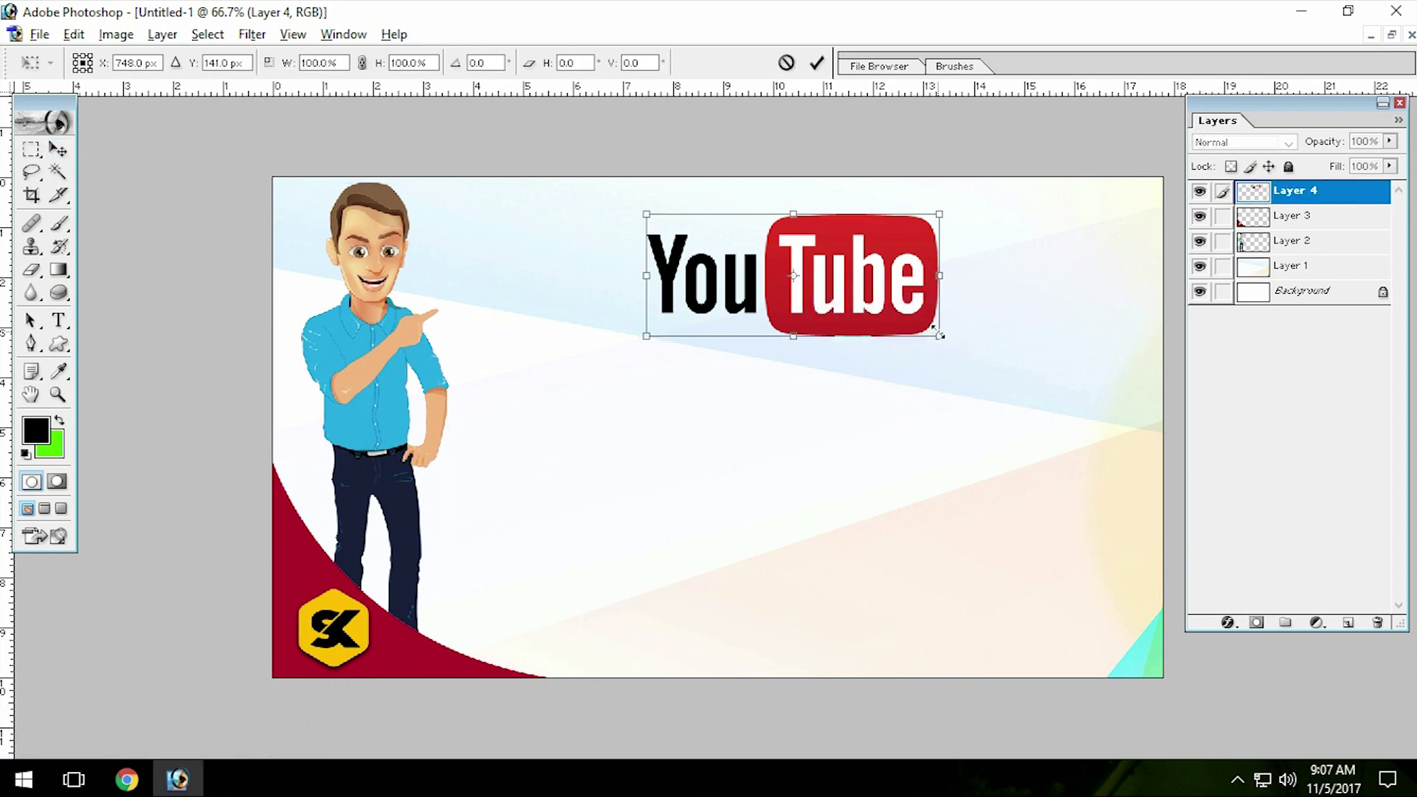
mouse_move(934, 335)
mouse_down()
mouse_move(865, 288)
mouse_move(899, 316)
mouse_up()
drag(836, 279, 829, 283)
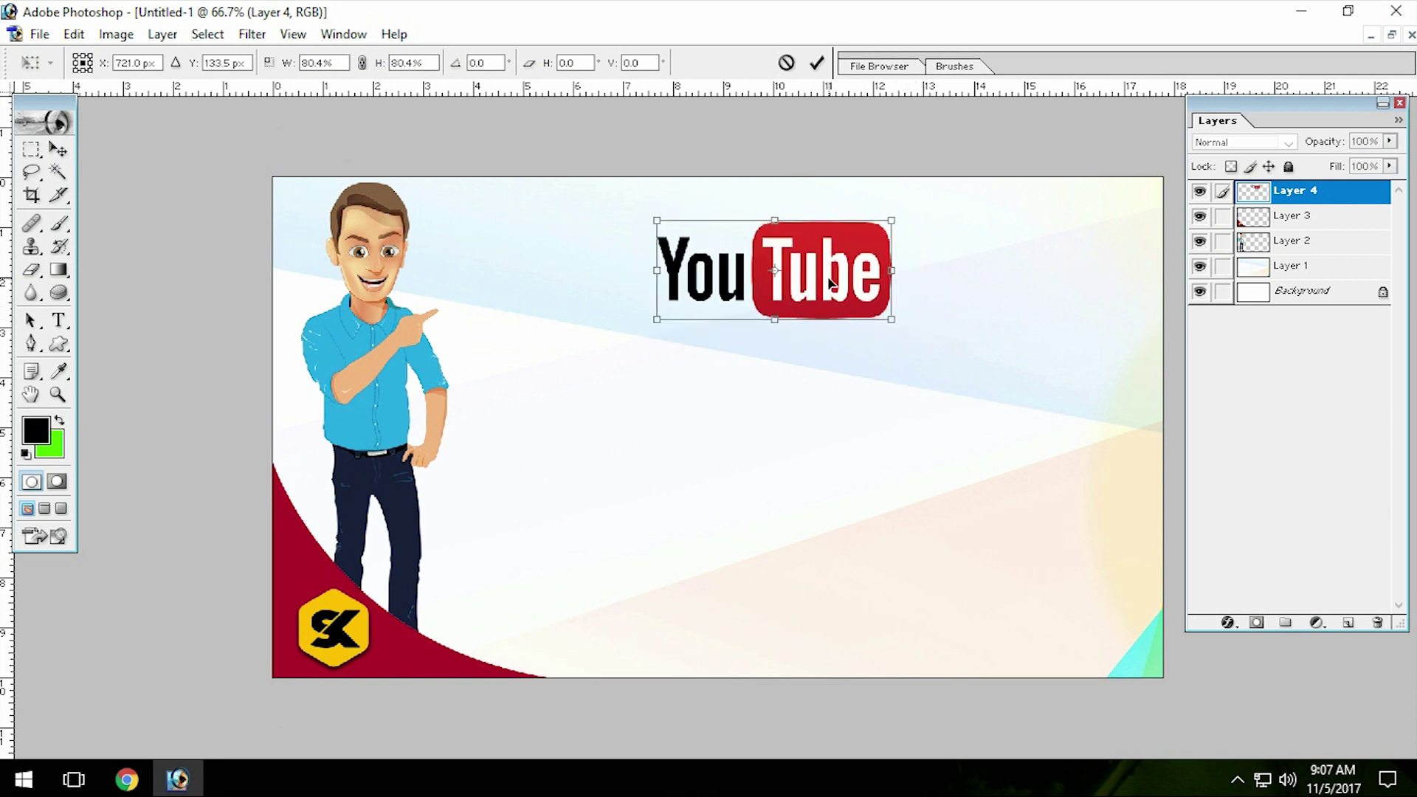
key(Return)
click(60, 324)
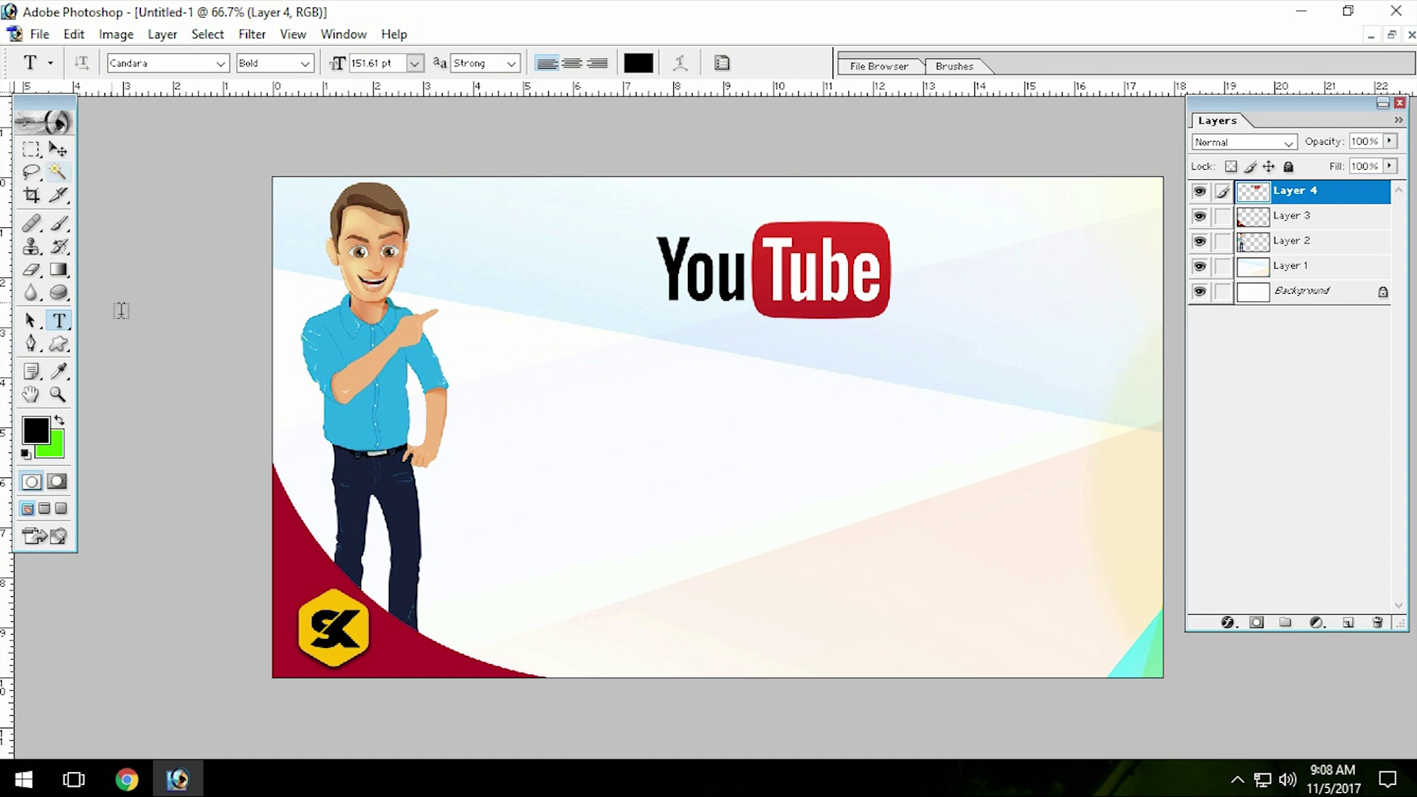
Add the black Candara Bold headline 'Thumbnails' below the YouTube logo
click(541, 445)
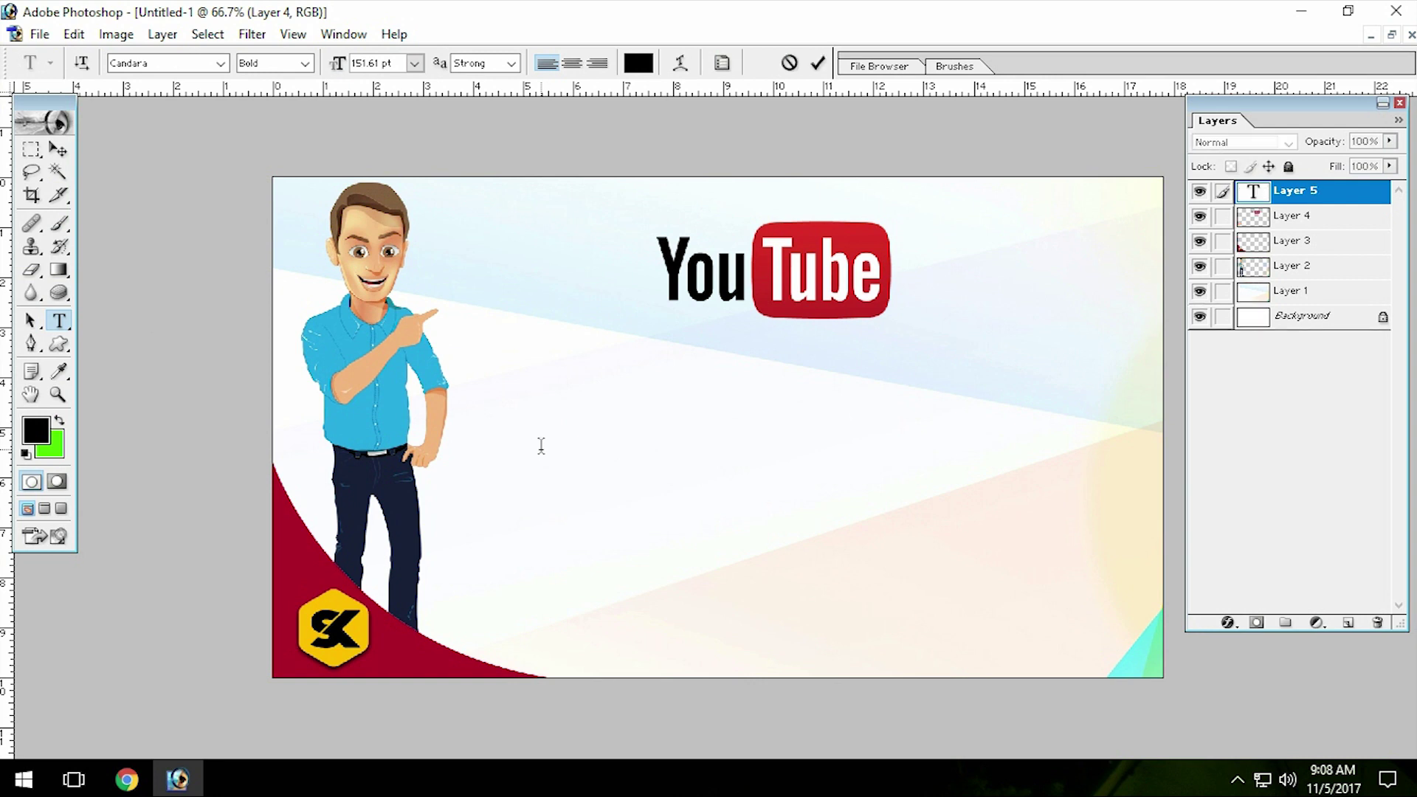
text(t)
key(BackSpace)
text(T)
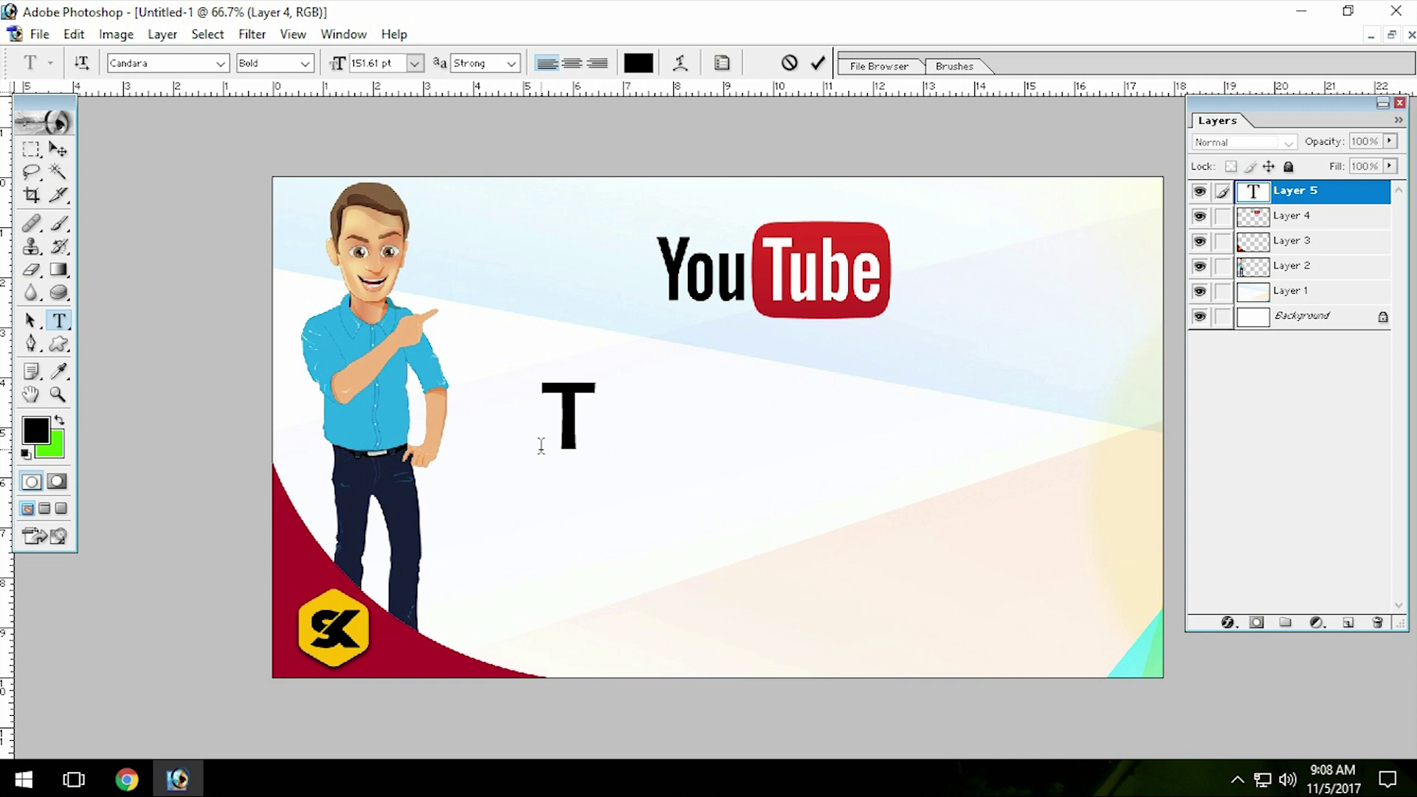
text(hu)
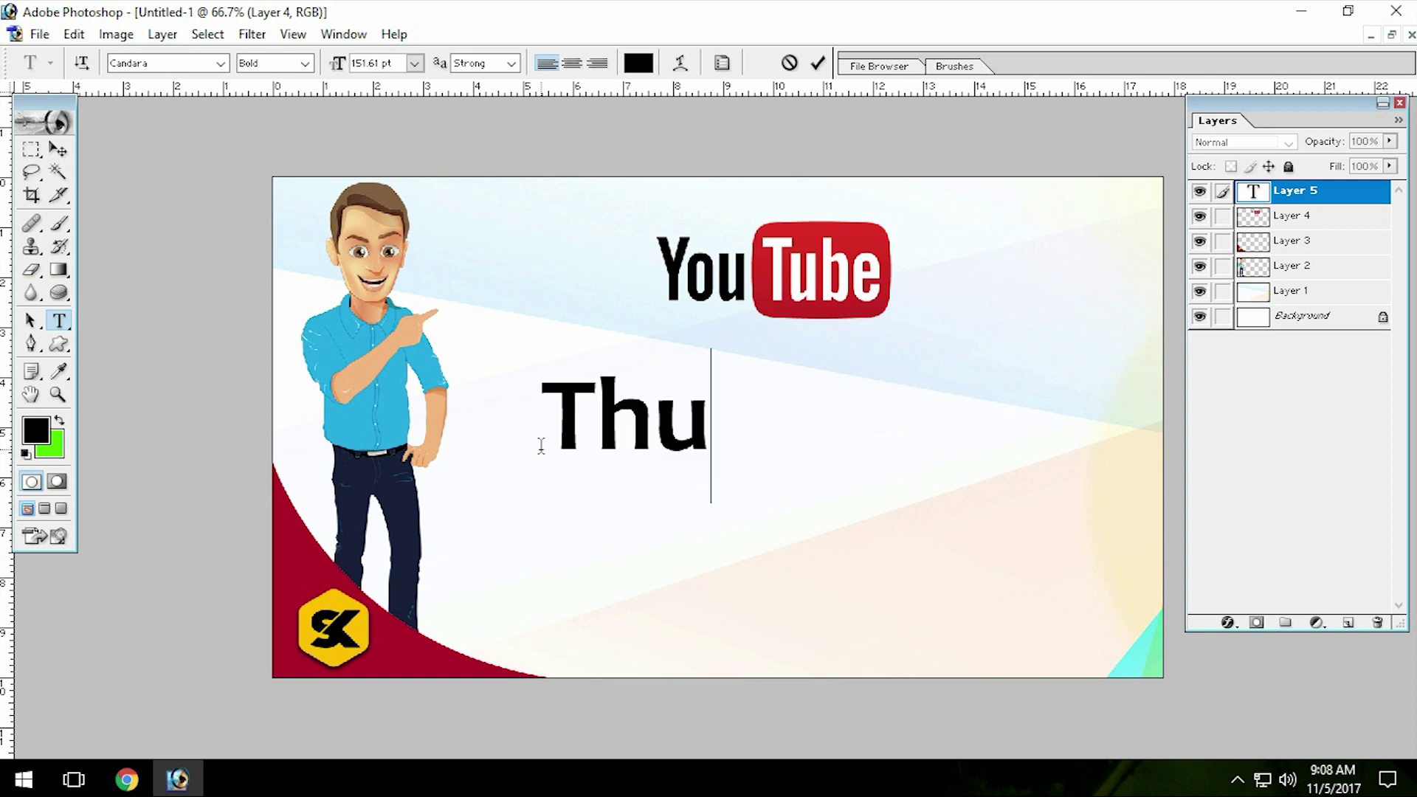
text(mbnai)
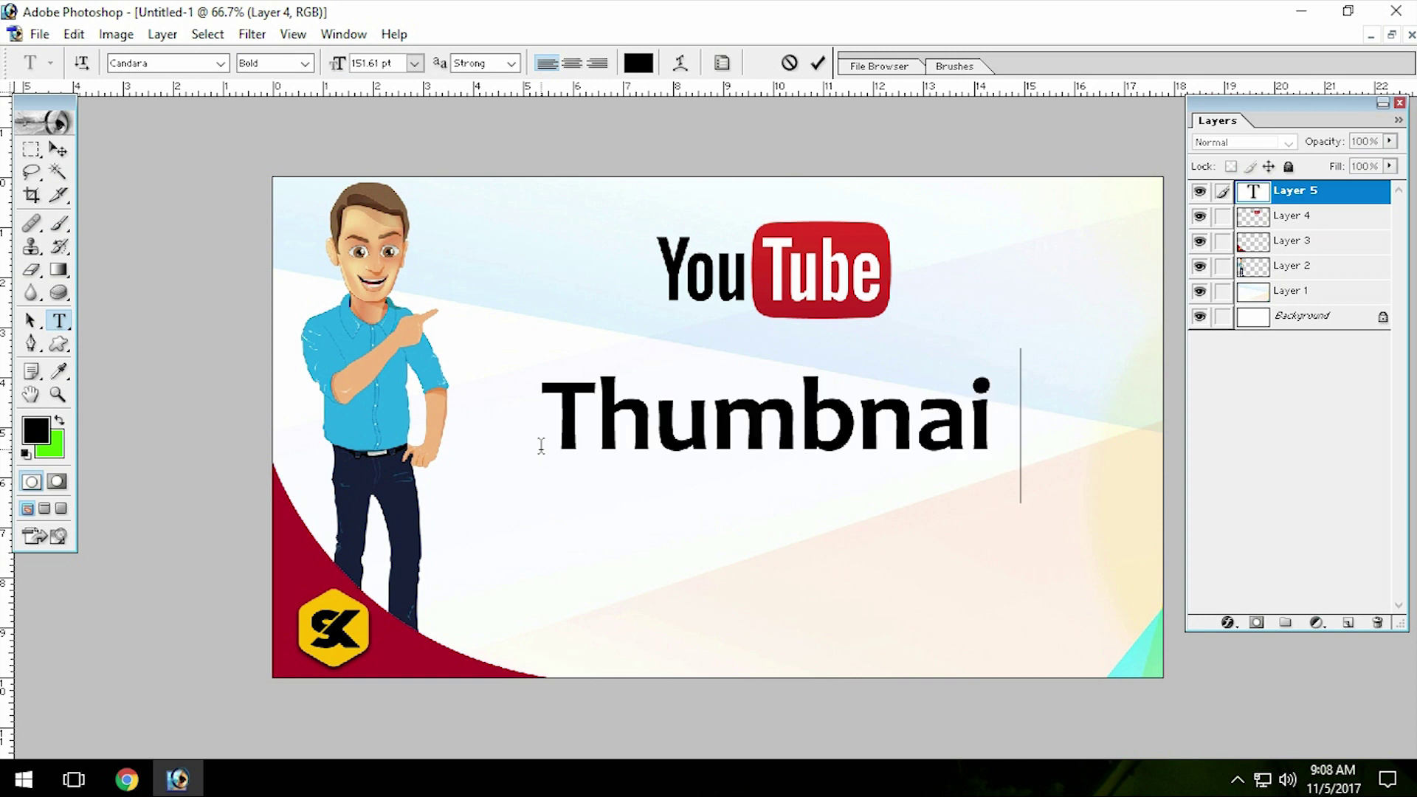
text(ls)
key(ctrl+Return)
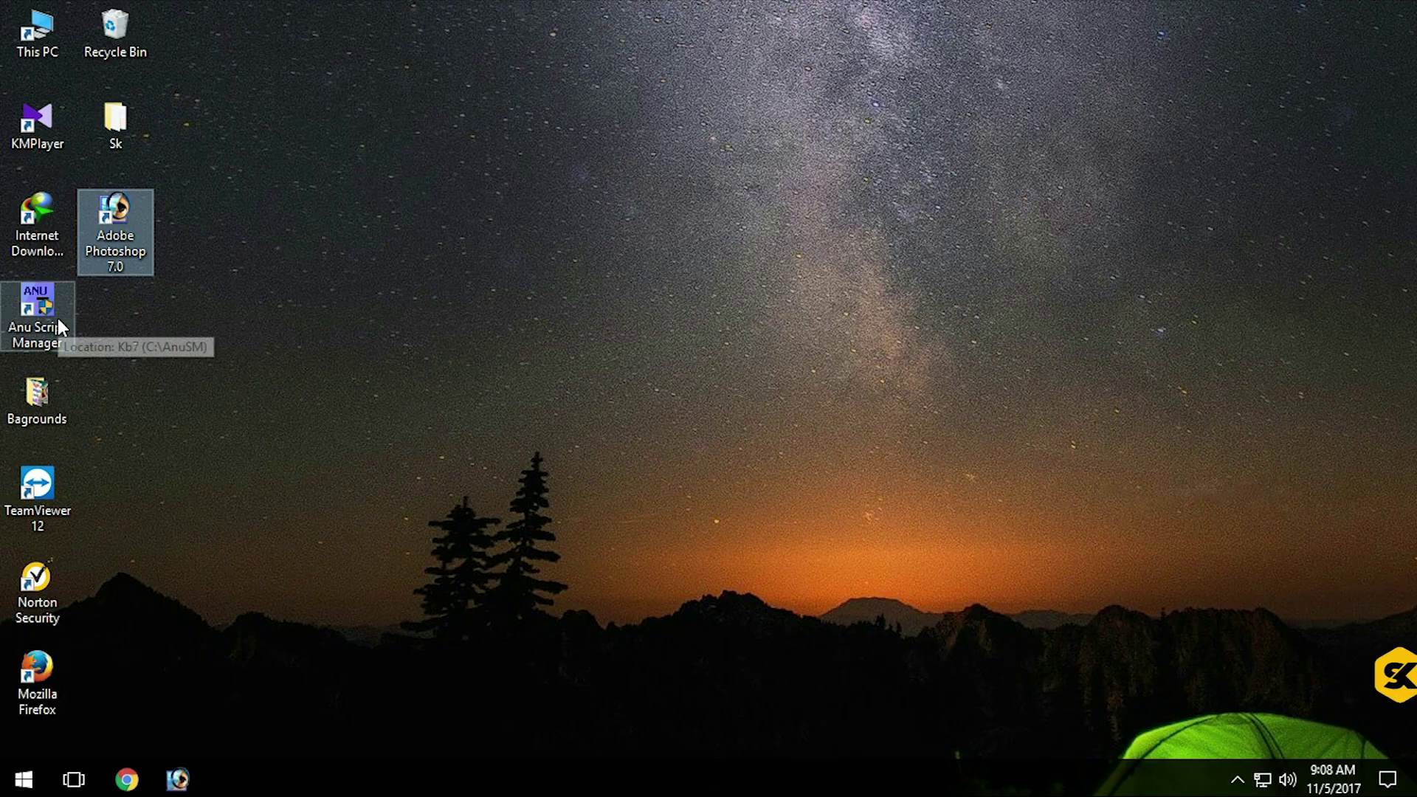
Start ANU Script Manager with Telugu and the Apple keyboard layout, then return to Photoshop
double_click(59, 319)
click(622, 491)
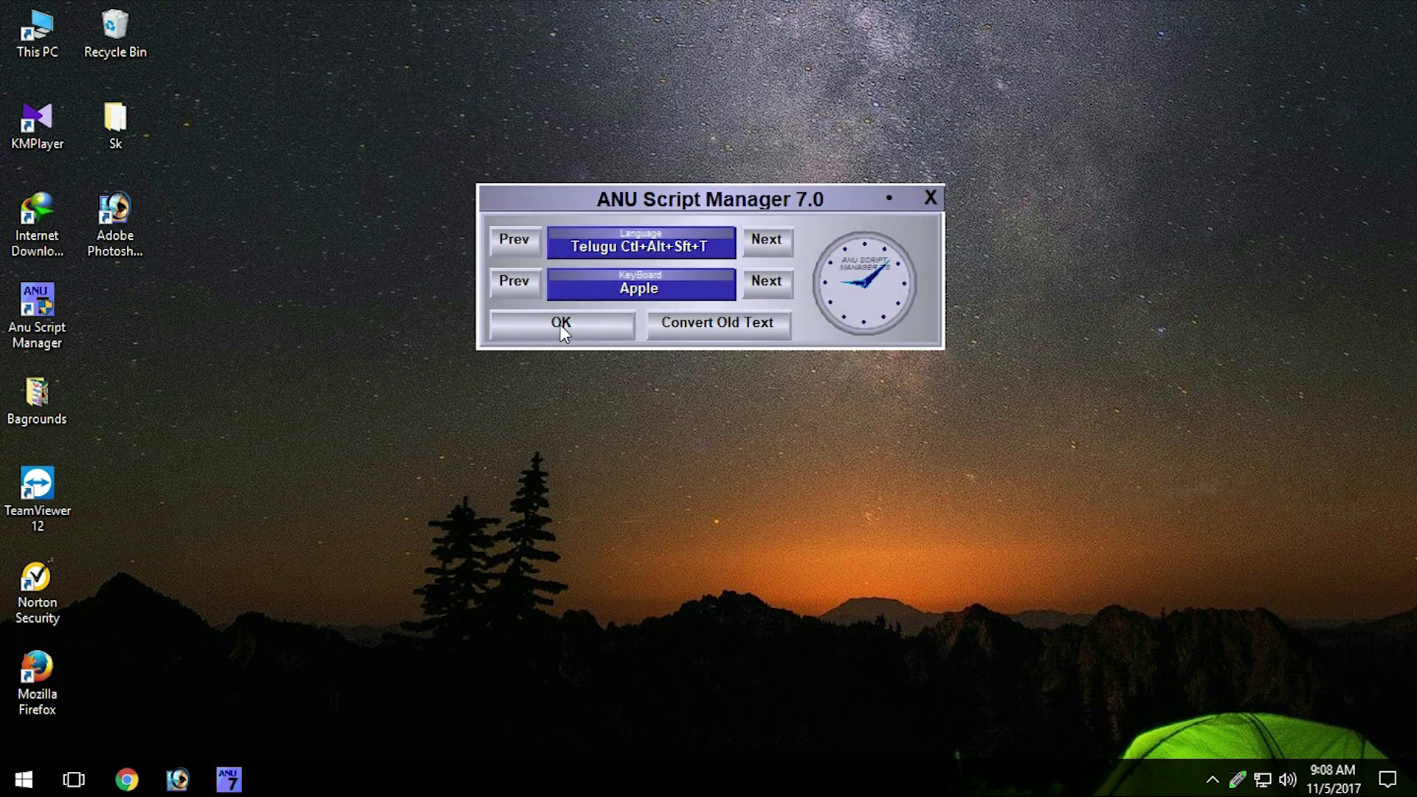
click(561, 325)
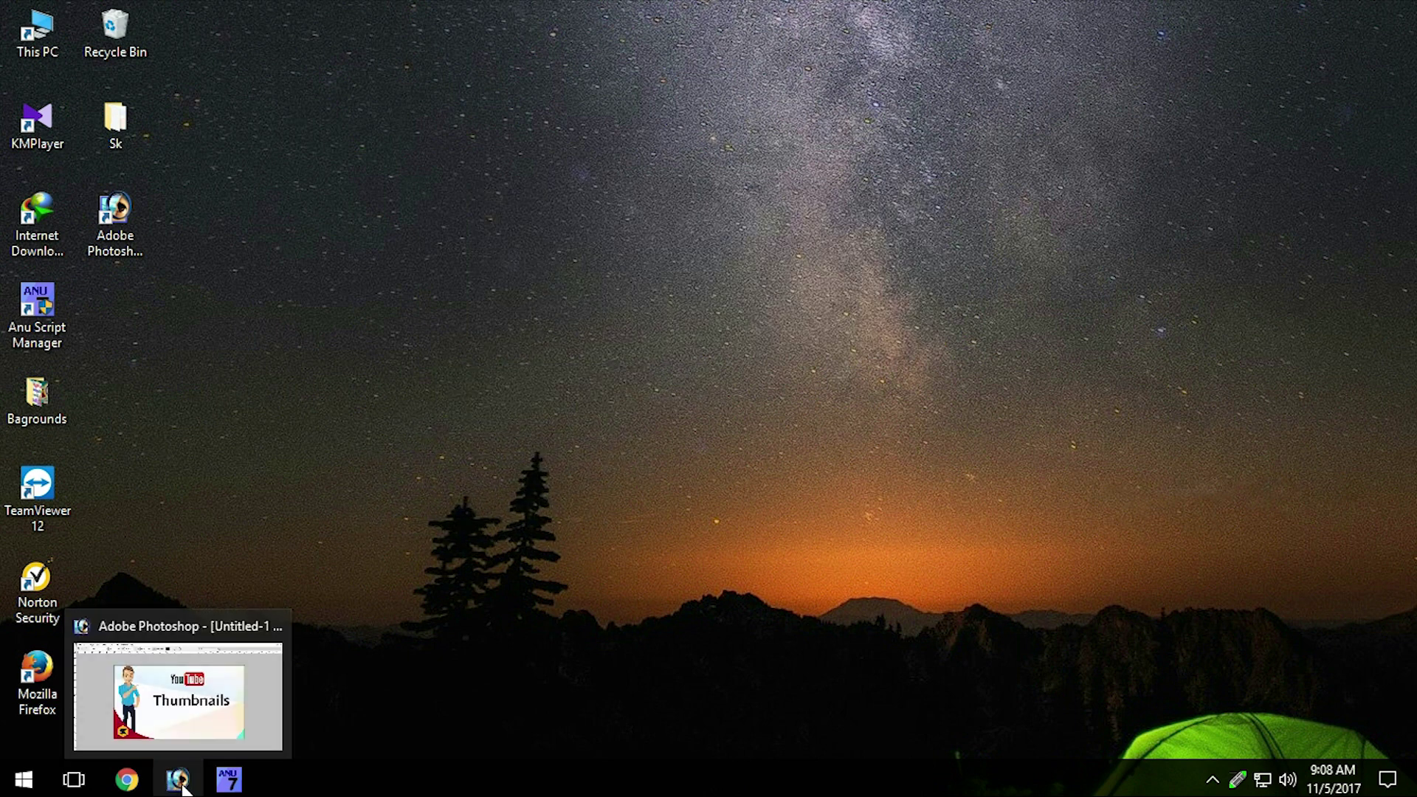
click(185, 786)
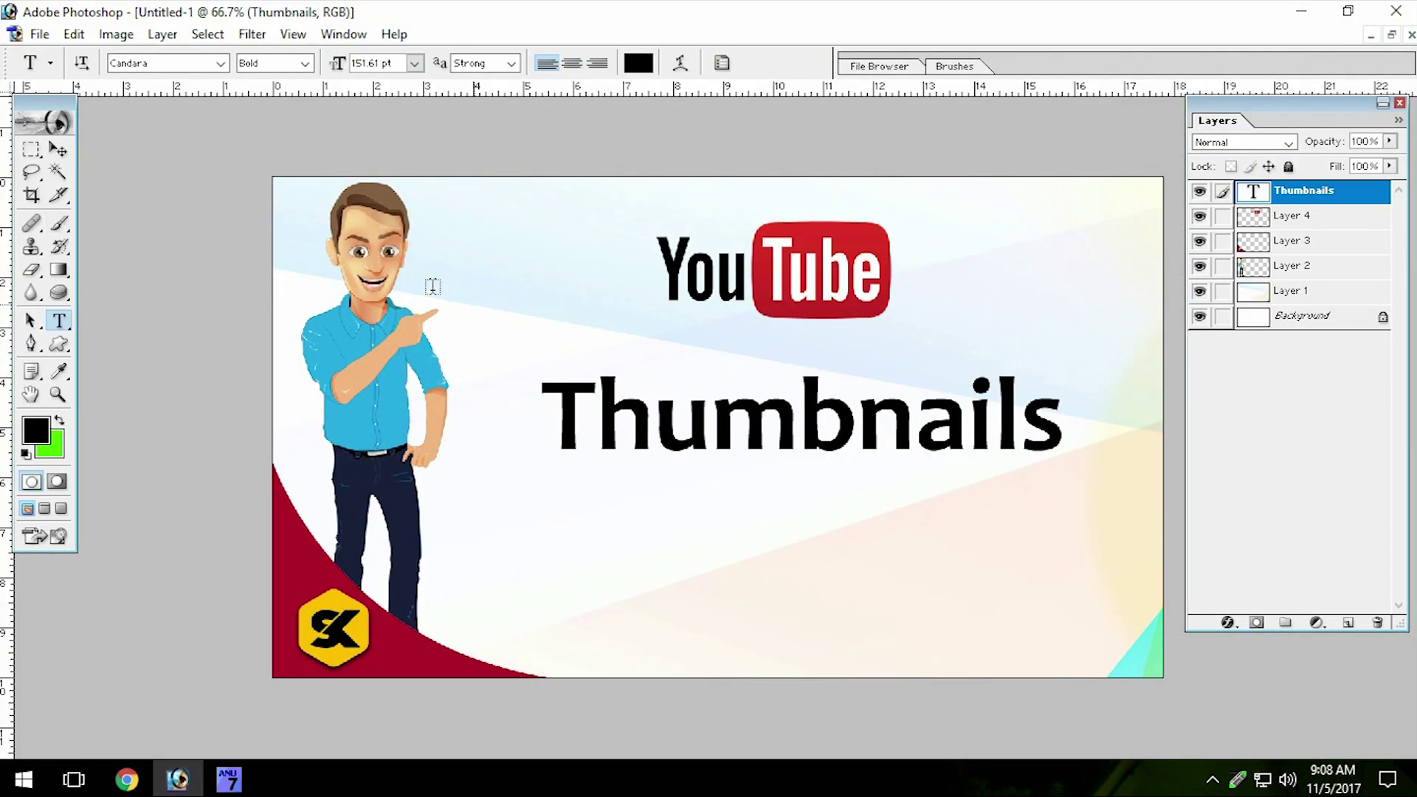
Find PallaviBold in the font list, trying it on 'Thumbnails' before undoing
click(220, 63)
drag(245, 189, 219, 345)
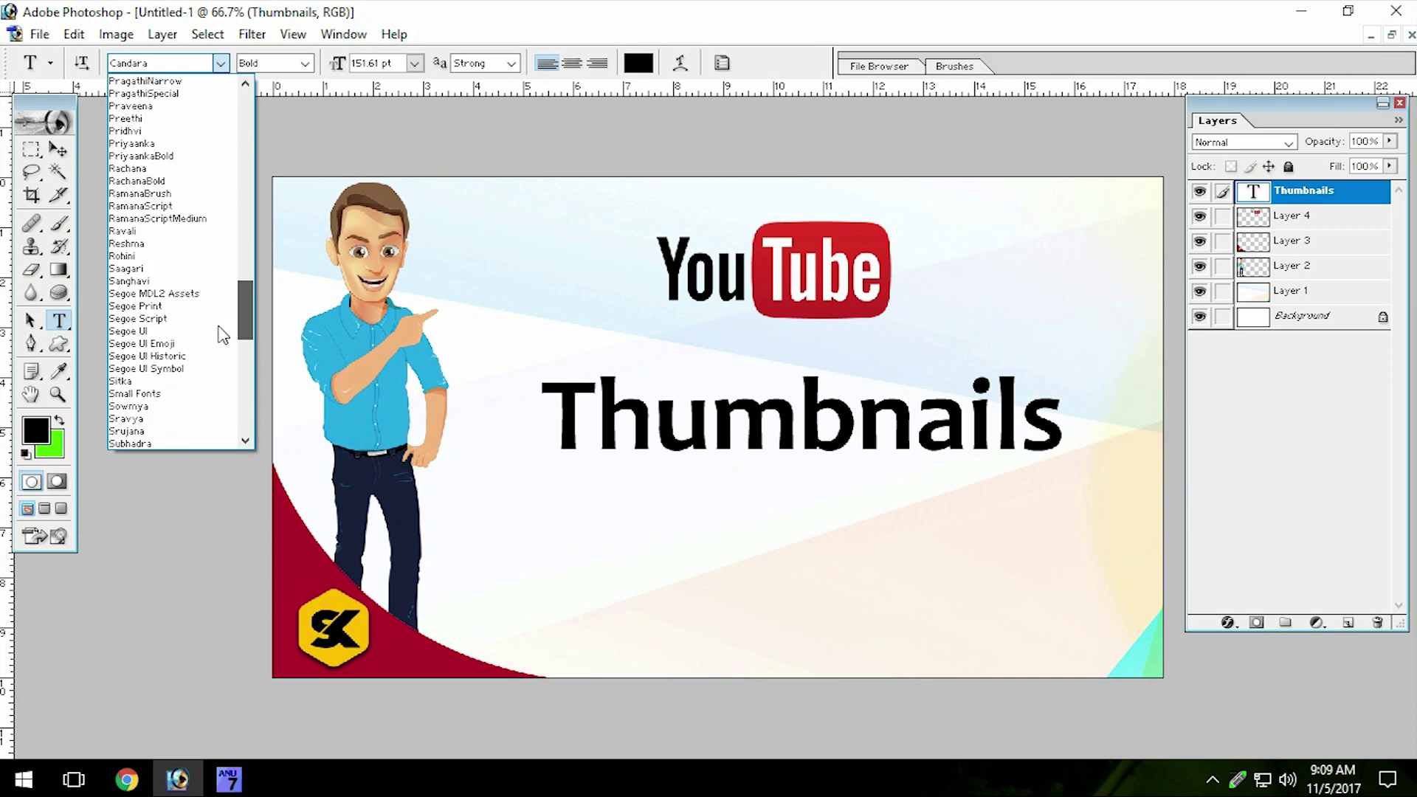
scroll(220, 346, down, 3)
scroll(227, 356, down, 2)
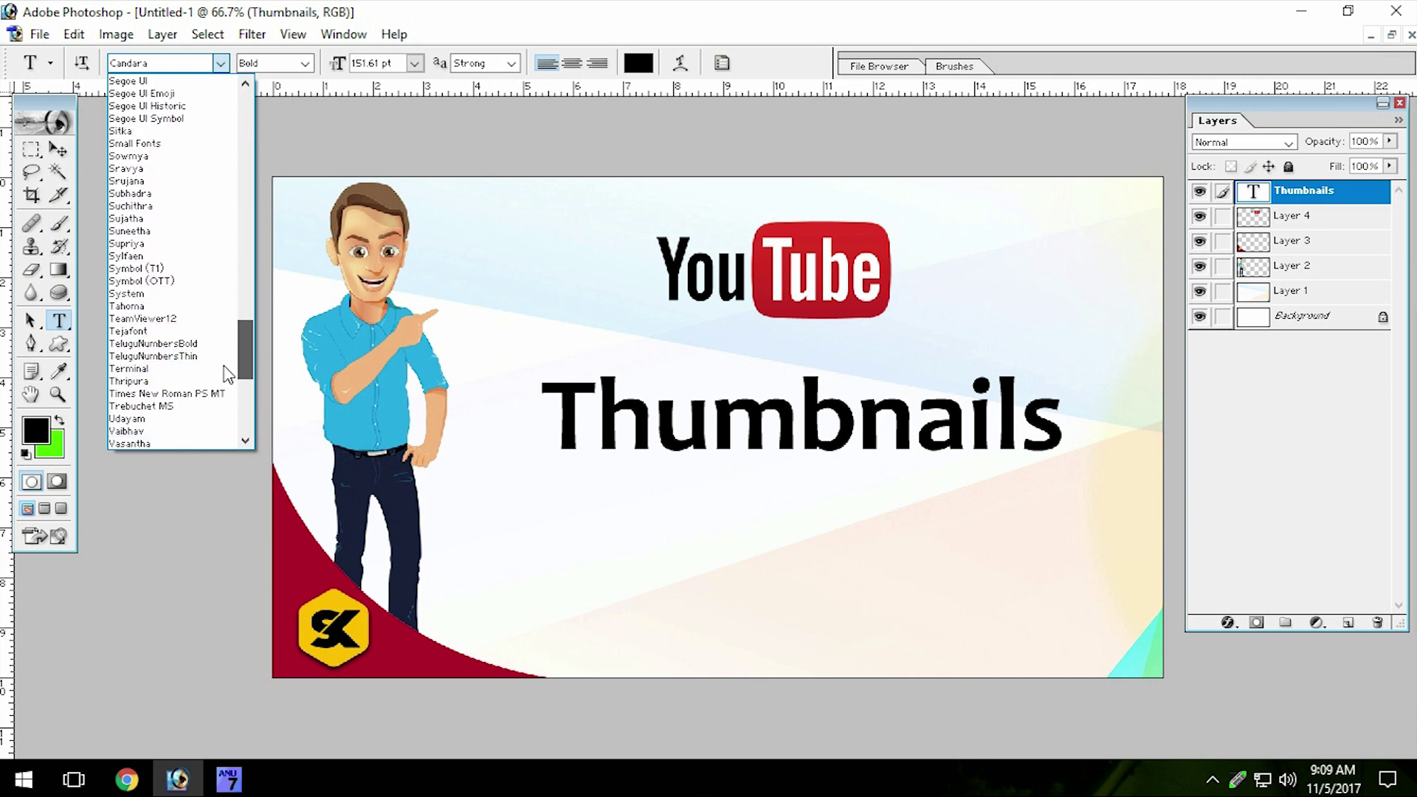
drag(244, 348, 249, 283)
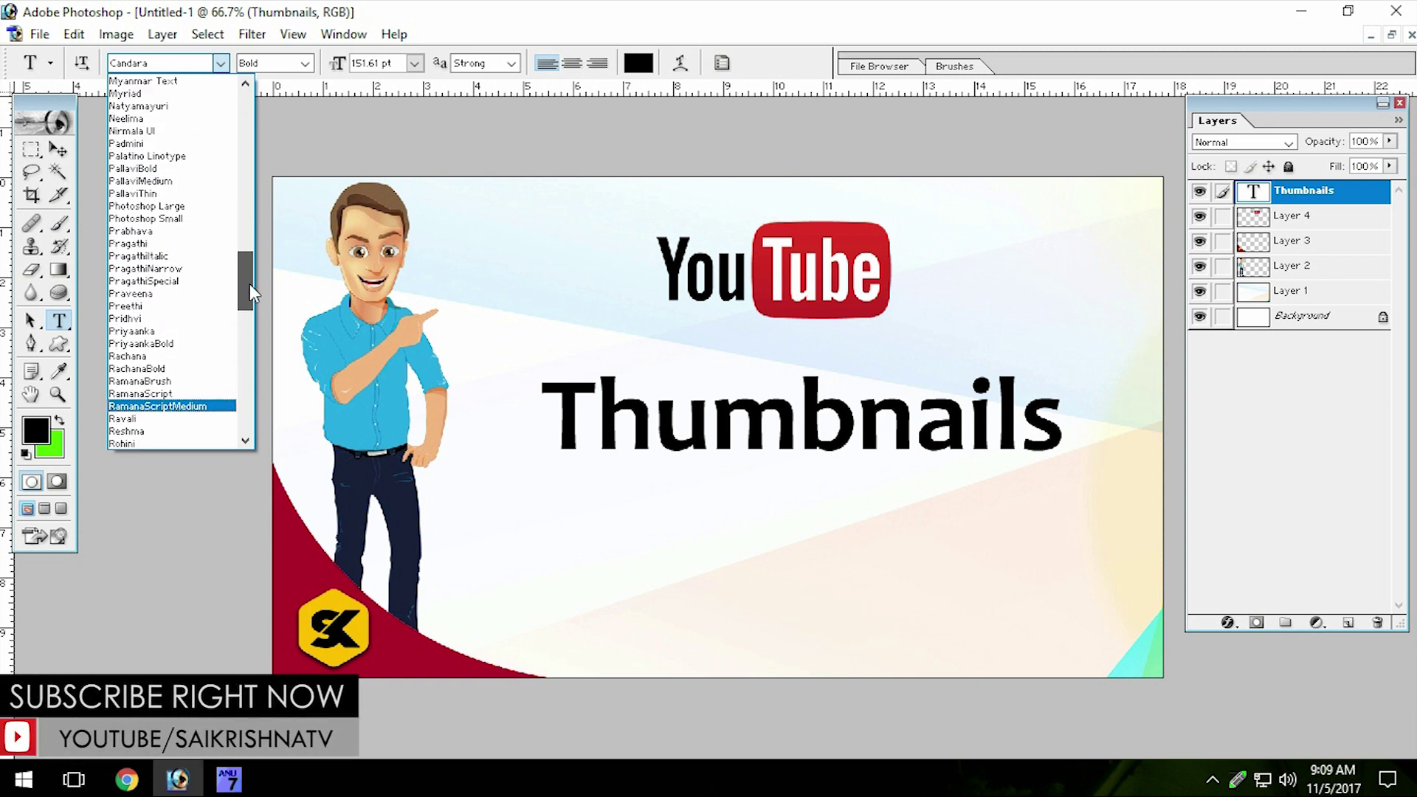
click(196, 180)
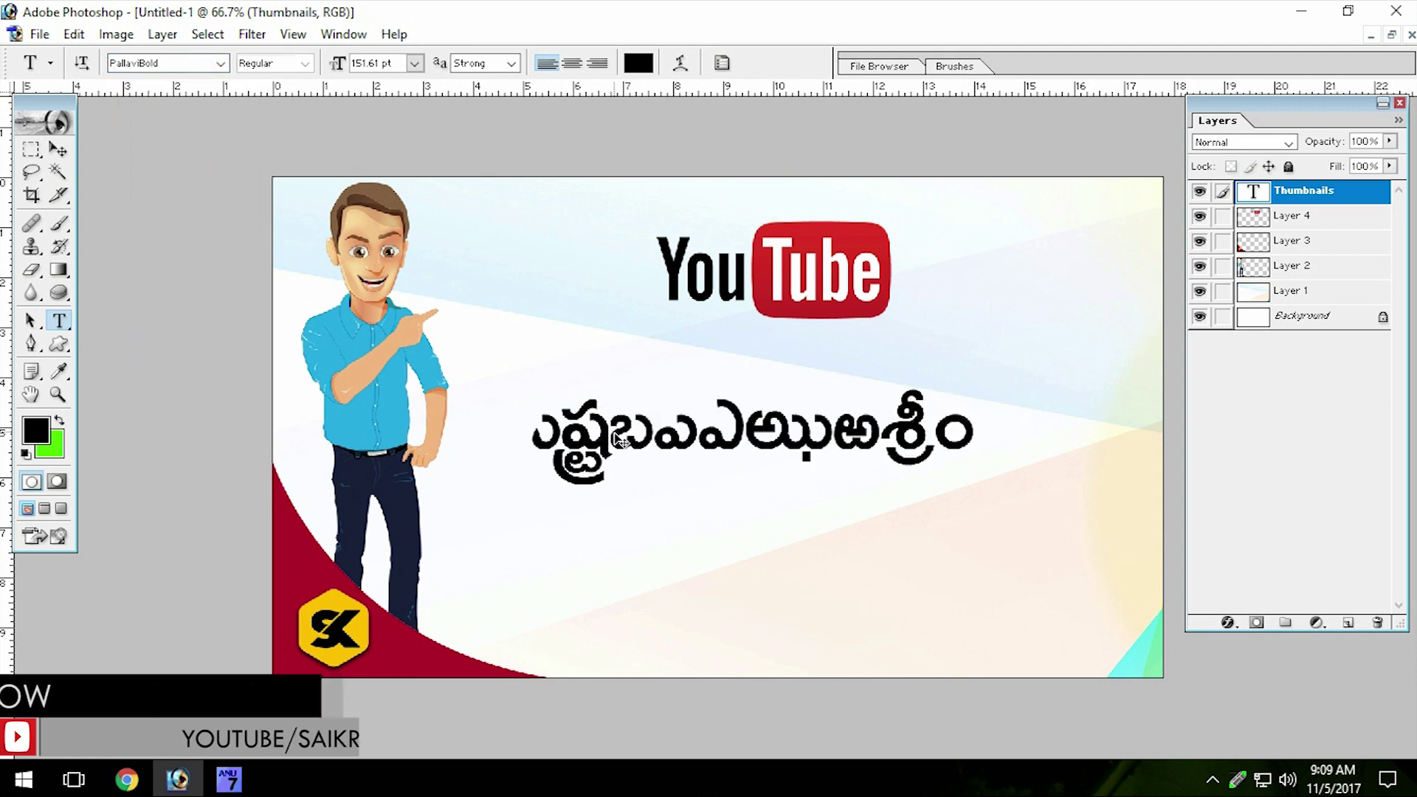
key(ctrl+z)
Create a placeholder text layer left of the YouTube logo and set it to PallaviBold
click(499, 308)
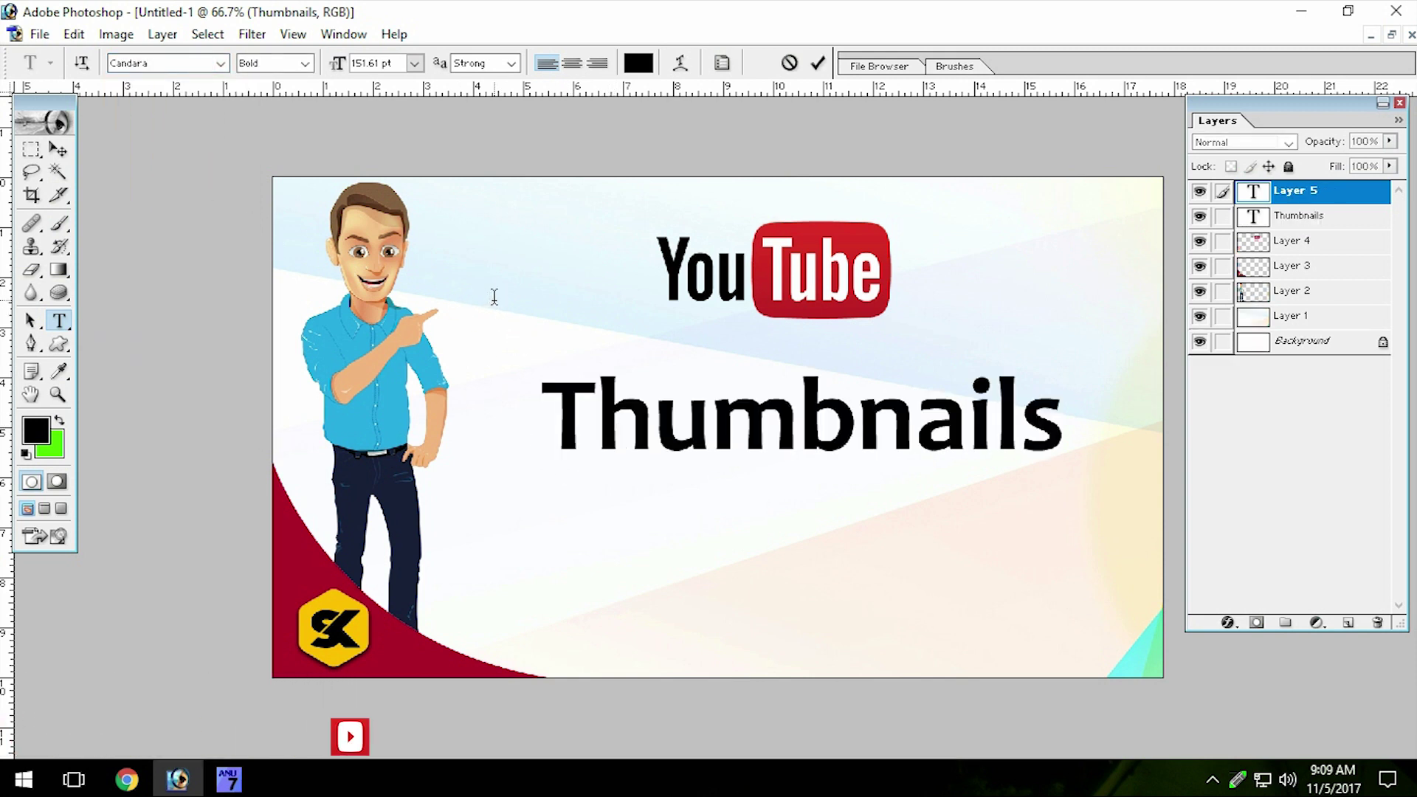
text(Hû)
click(321, 135)
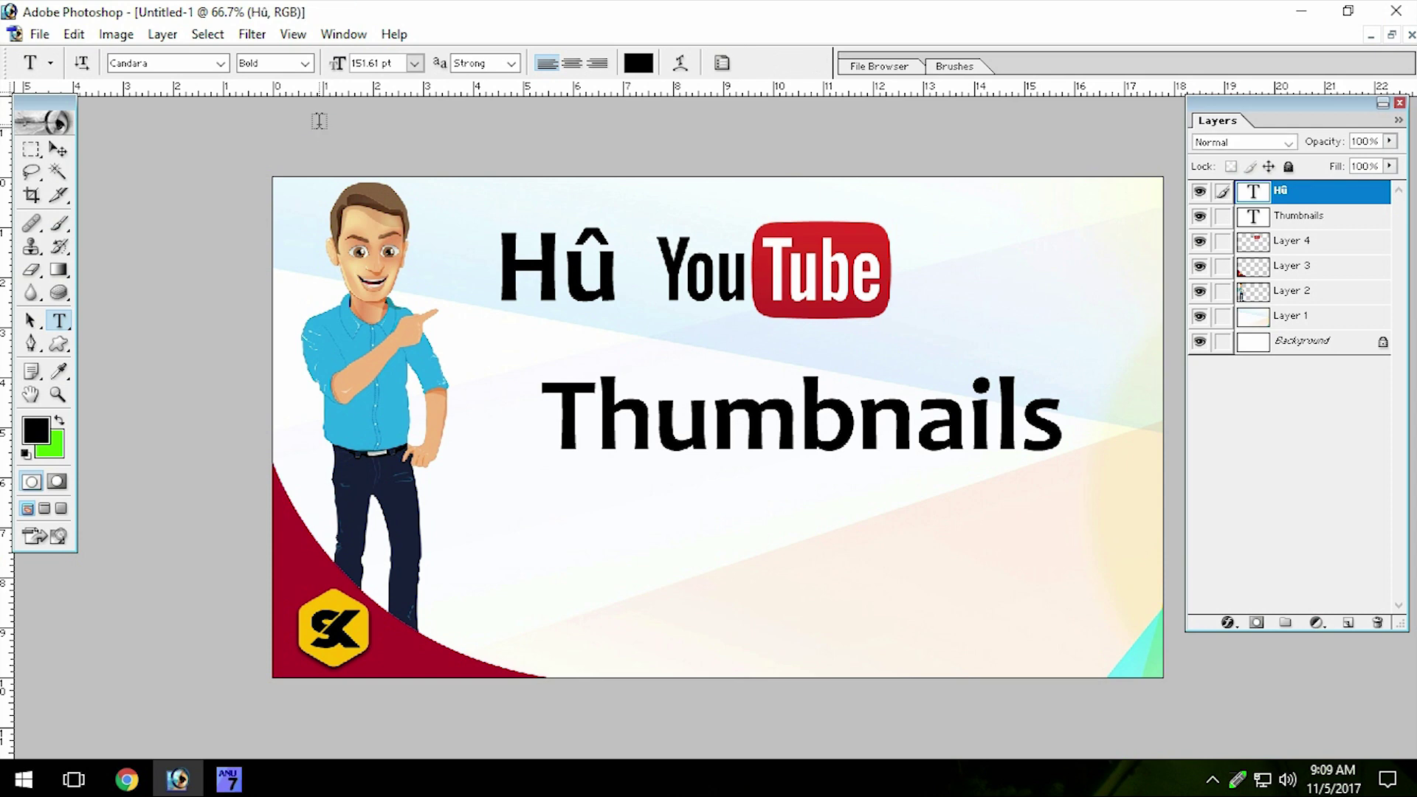
click(221, 63)
drag(244, 175, 225, 337)
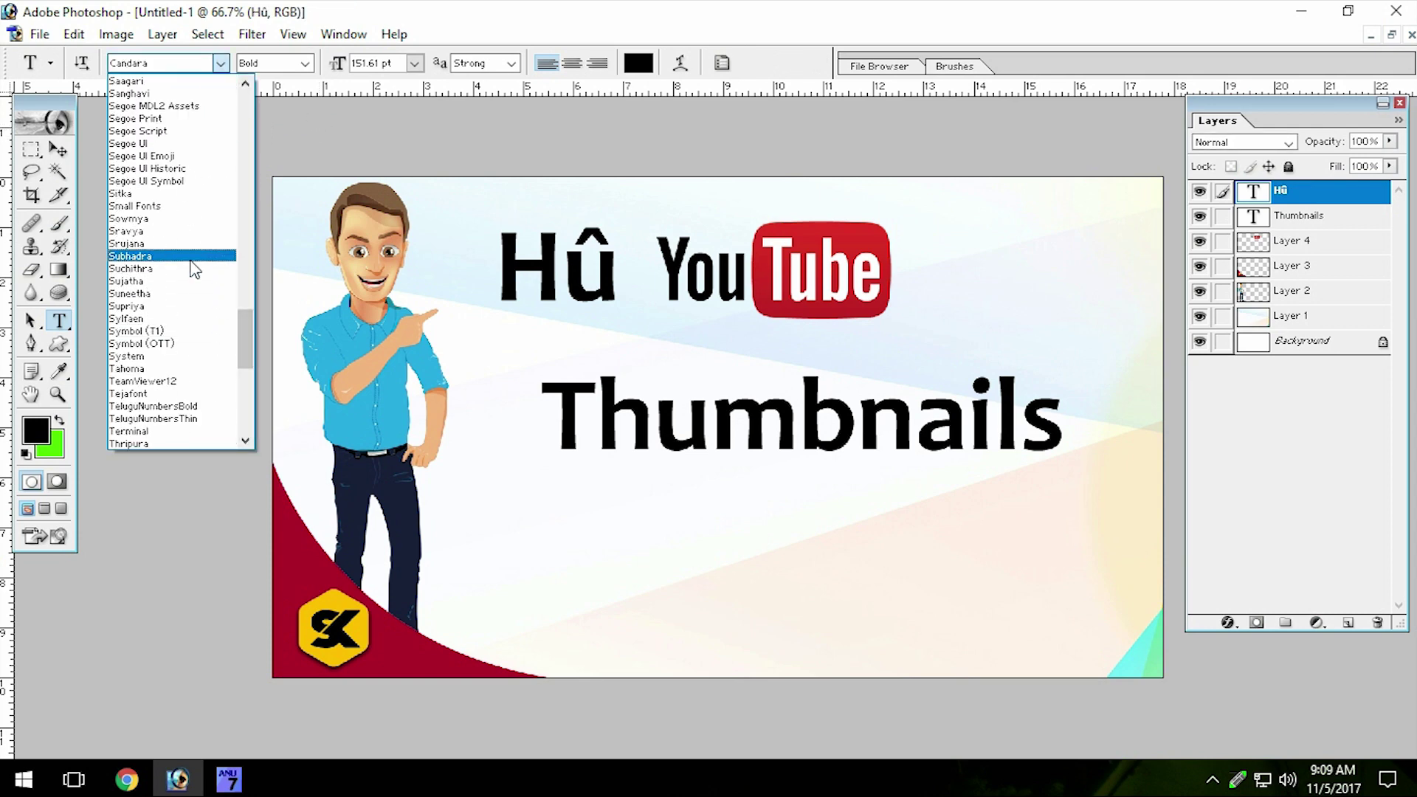
drag(244, 319, 237, 278)
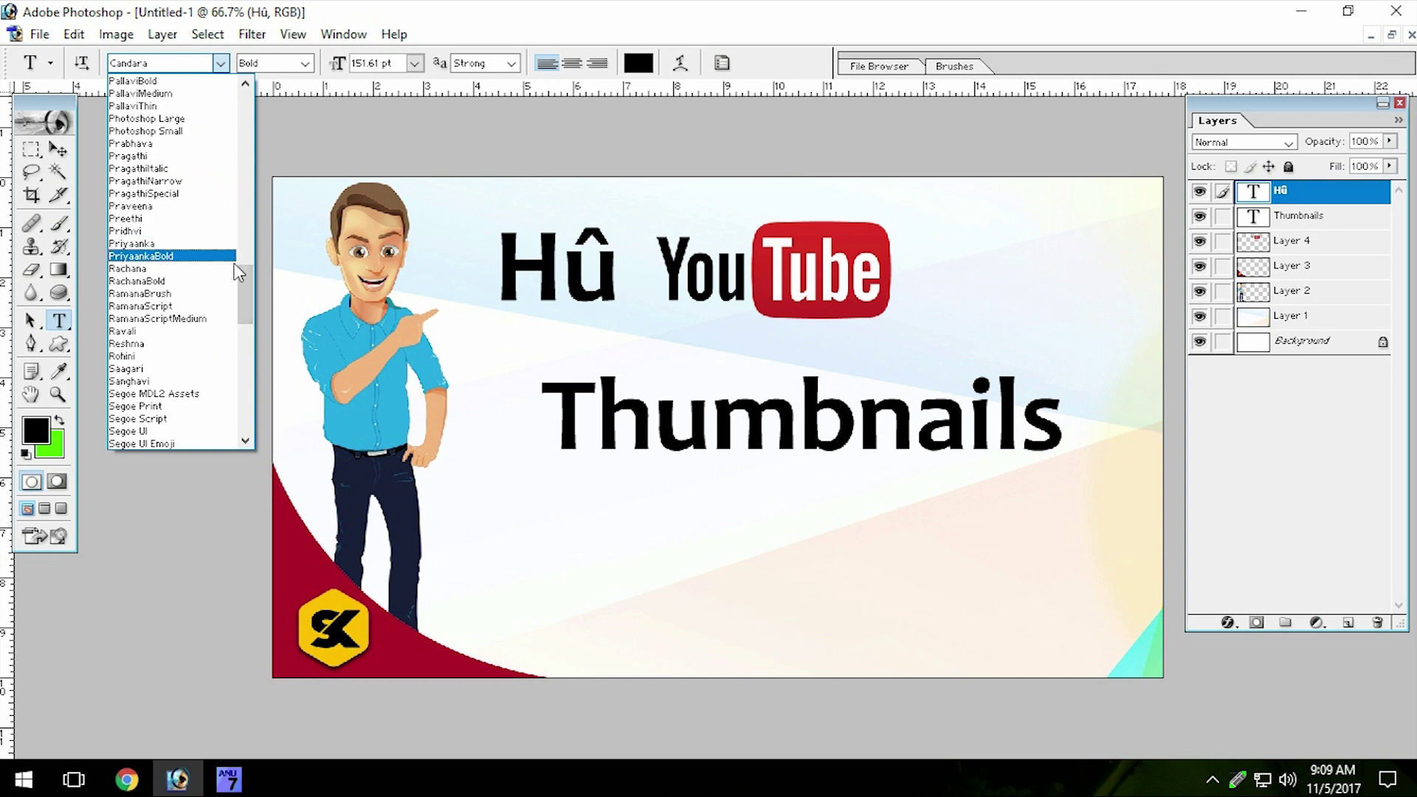
click(141, 80)
Replace the placeholder with the Telugu words 'నేను నా' and commit it
click(525, 291)
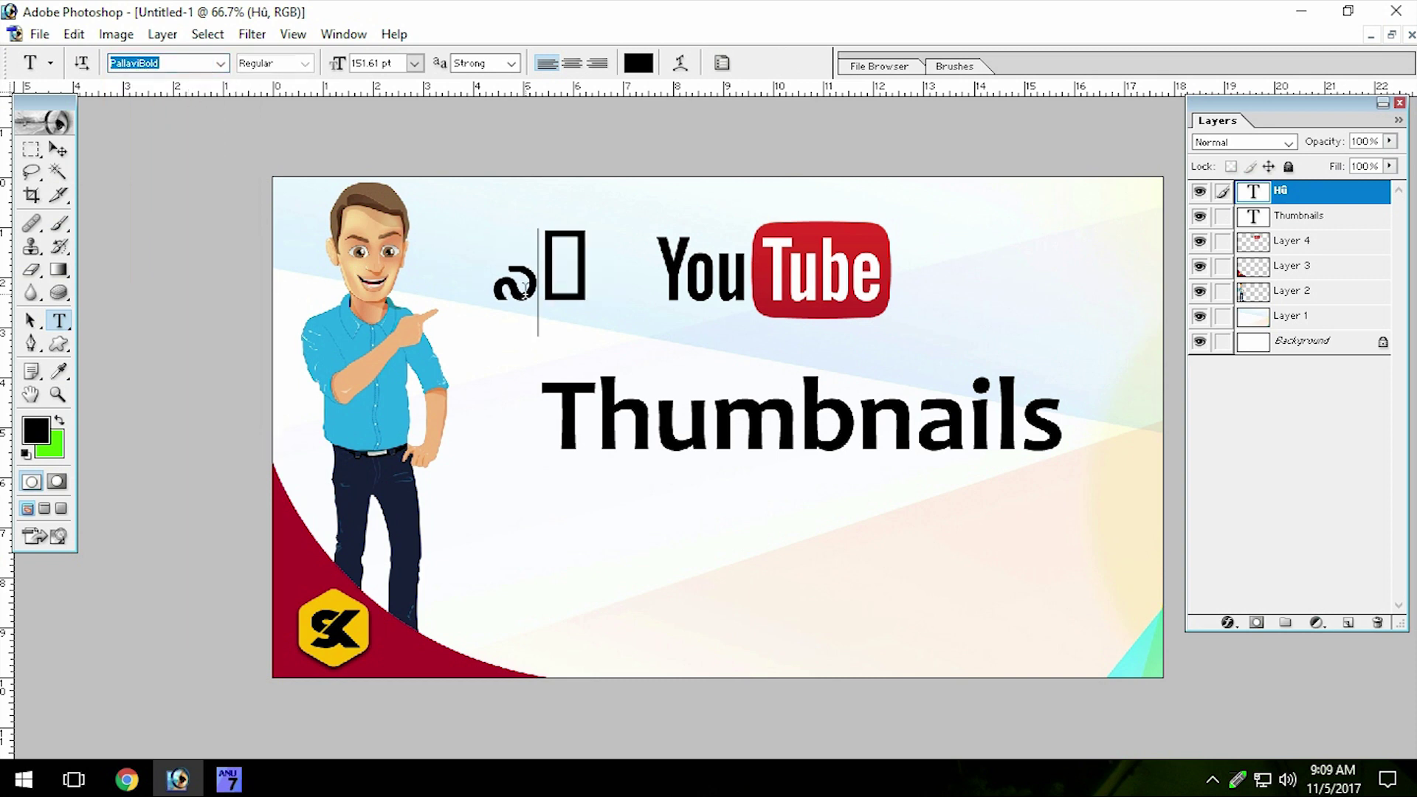
key(ctrl+a)
text(£É)
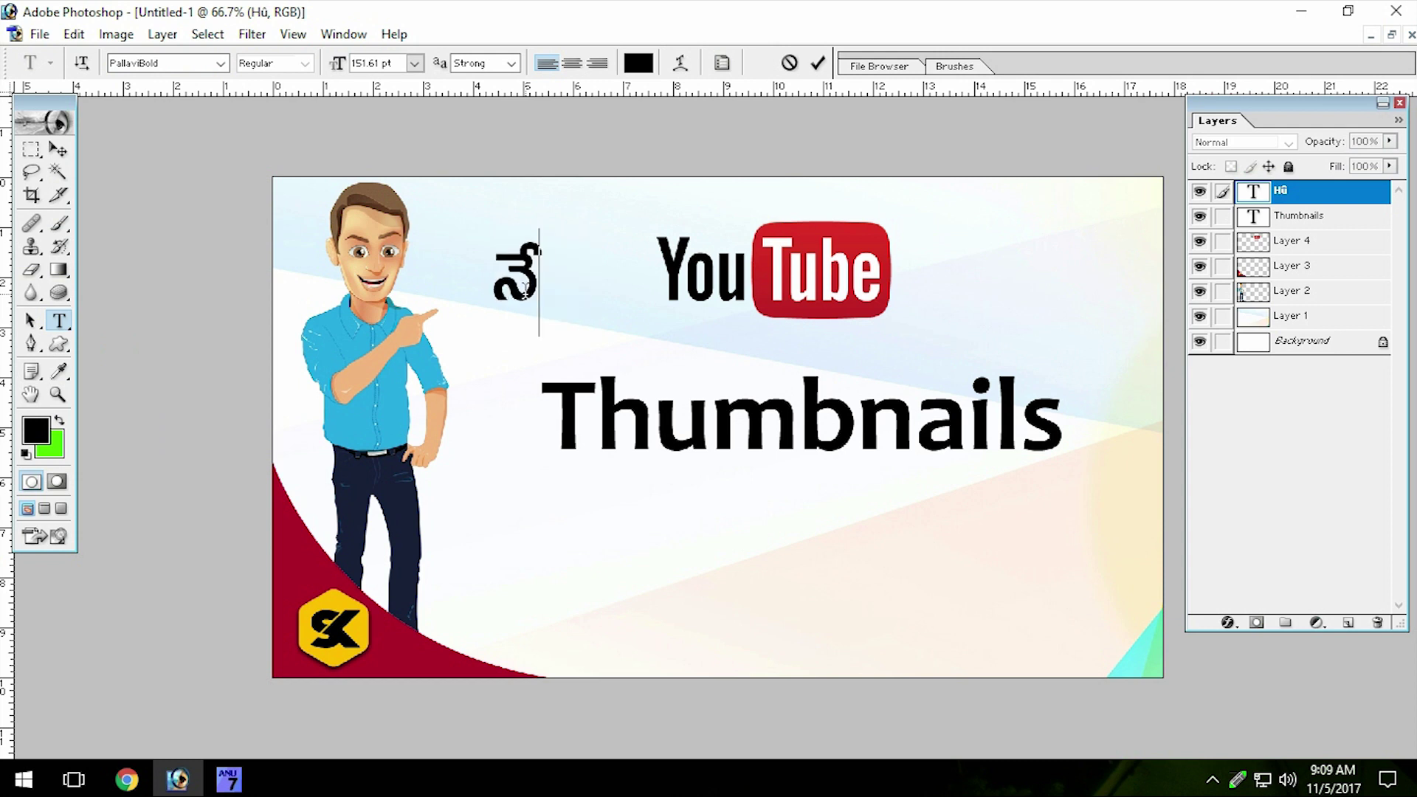
text(ను)
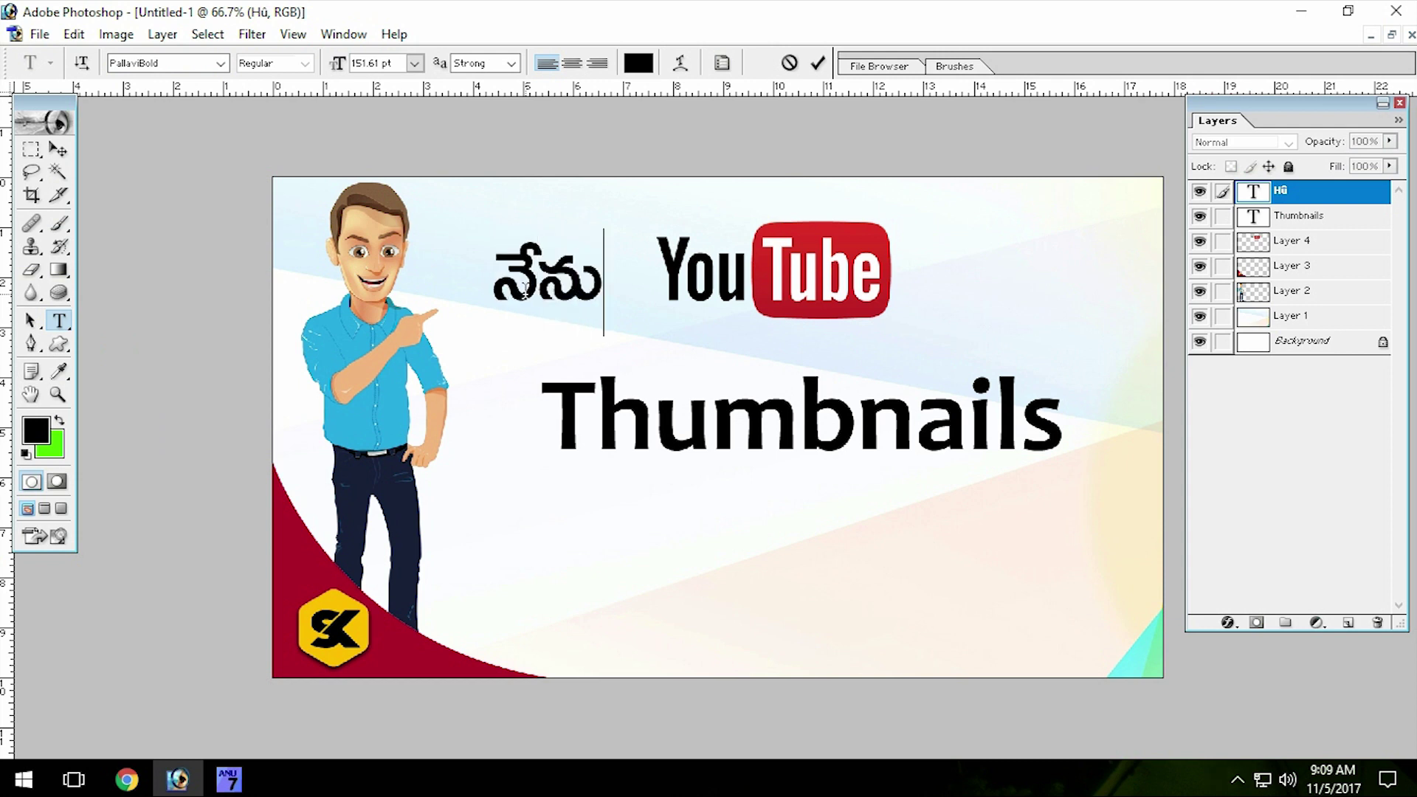
key(ctrl+Return)
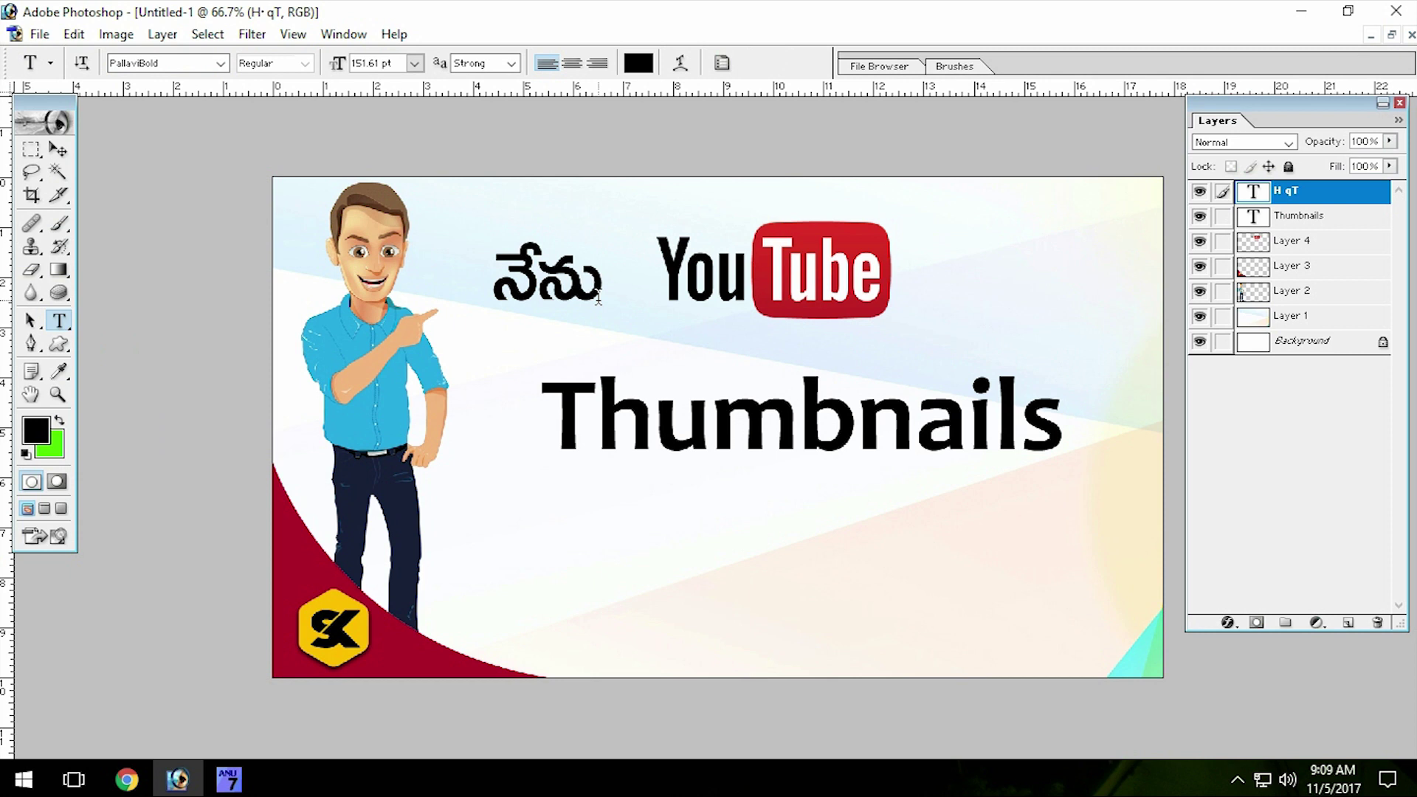
click(619, 287)
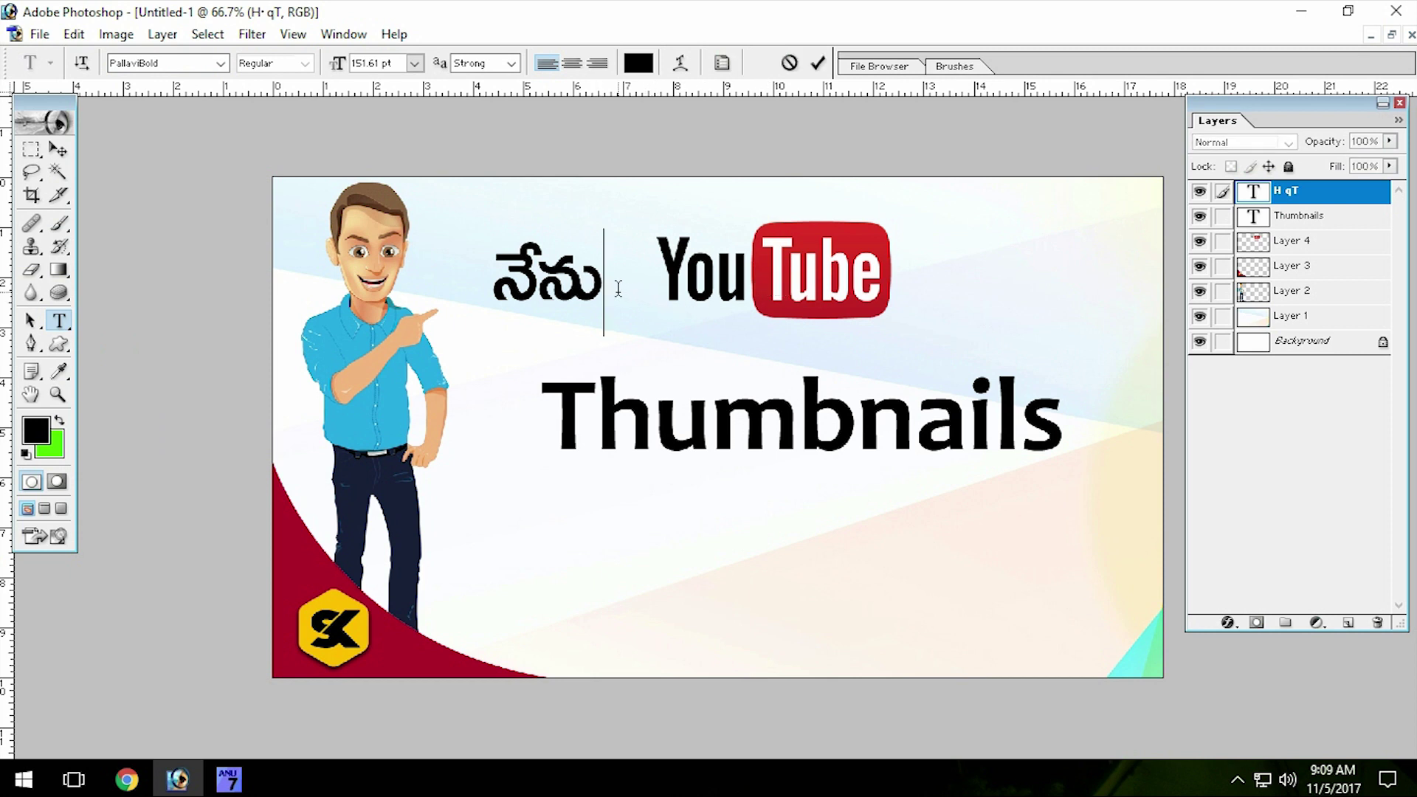
text( నా)
key(ctrl+Return)
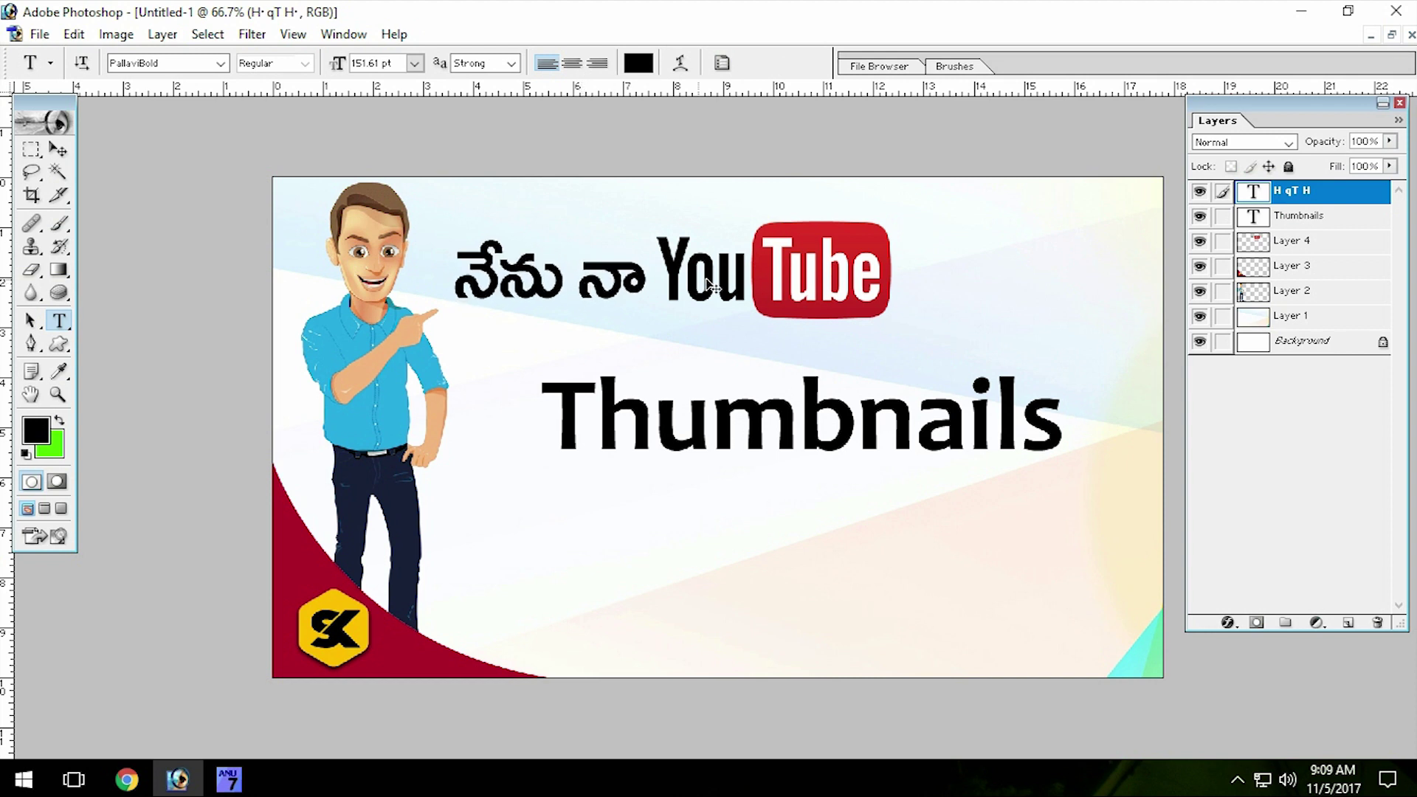
right_click(754, 281)
click(819, 343)
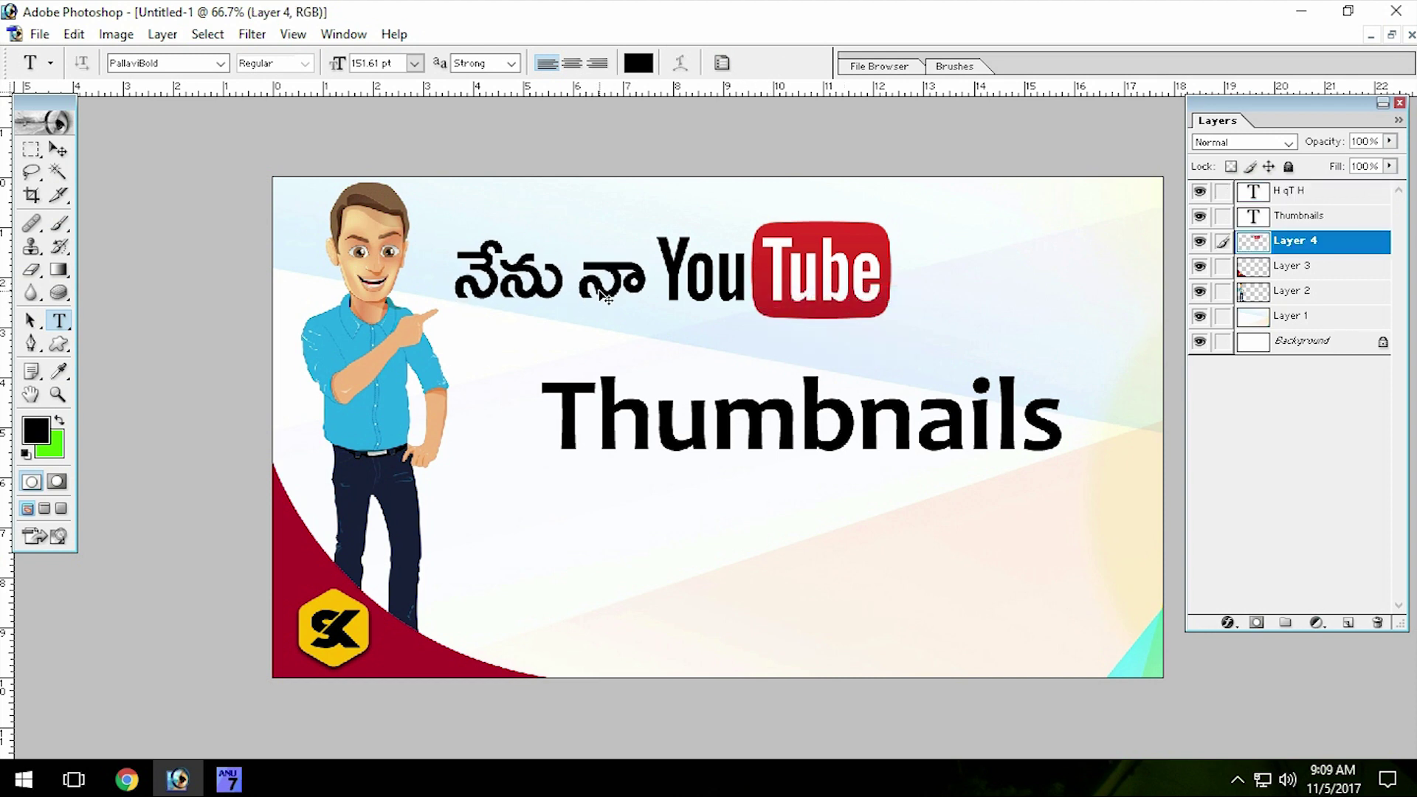
Duplicate the Telugu text to the right of the logo and retype it as 'వీడియోస్కి'
drag(605, 295, 1064, 289)
double_click(985, 279)
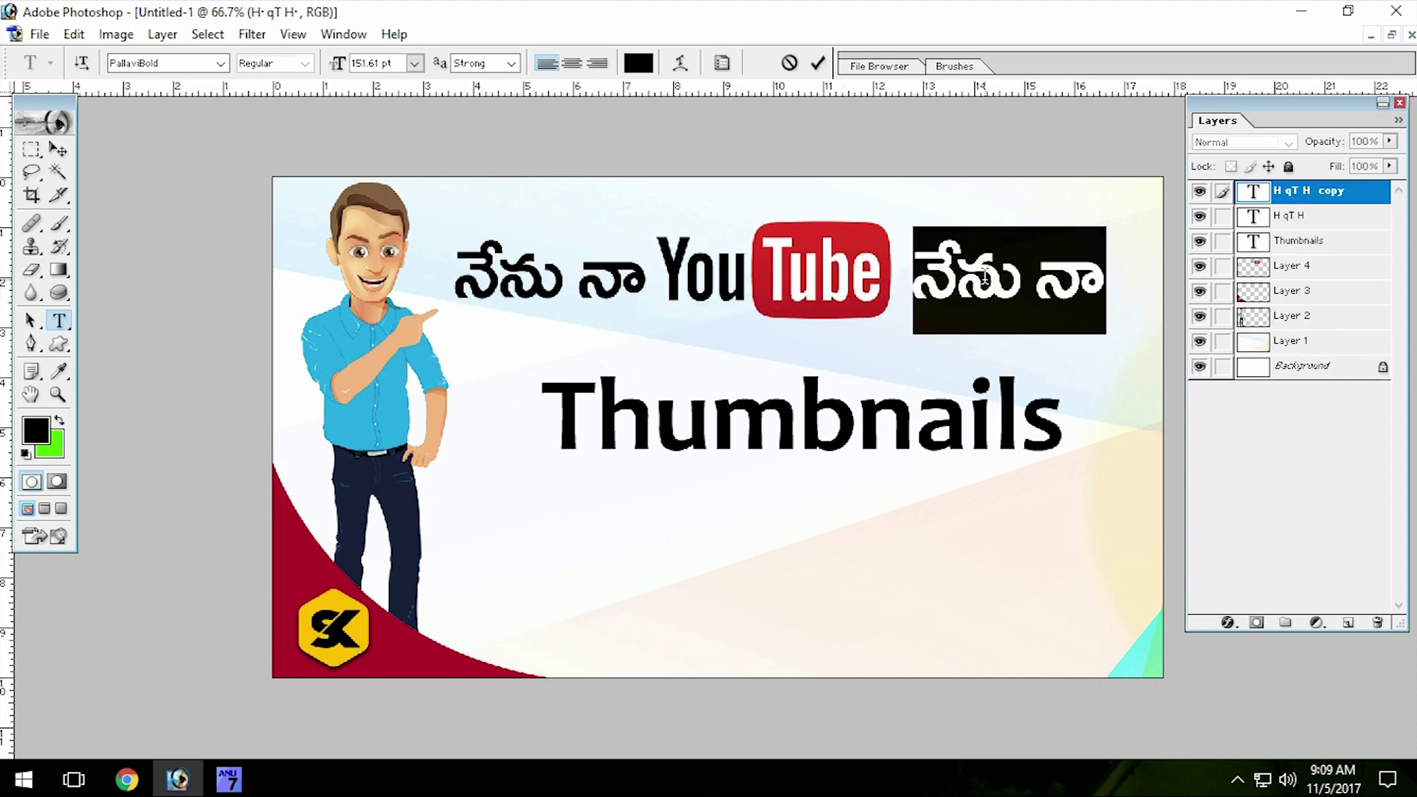
text(వీడియో)
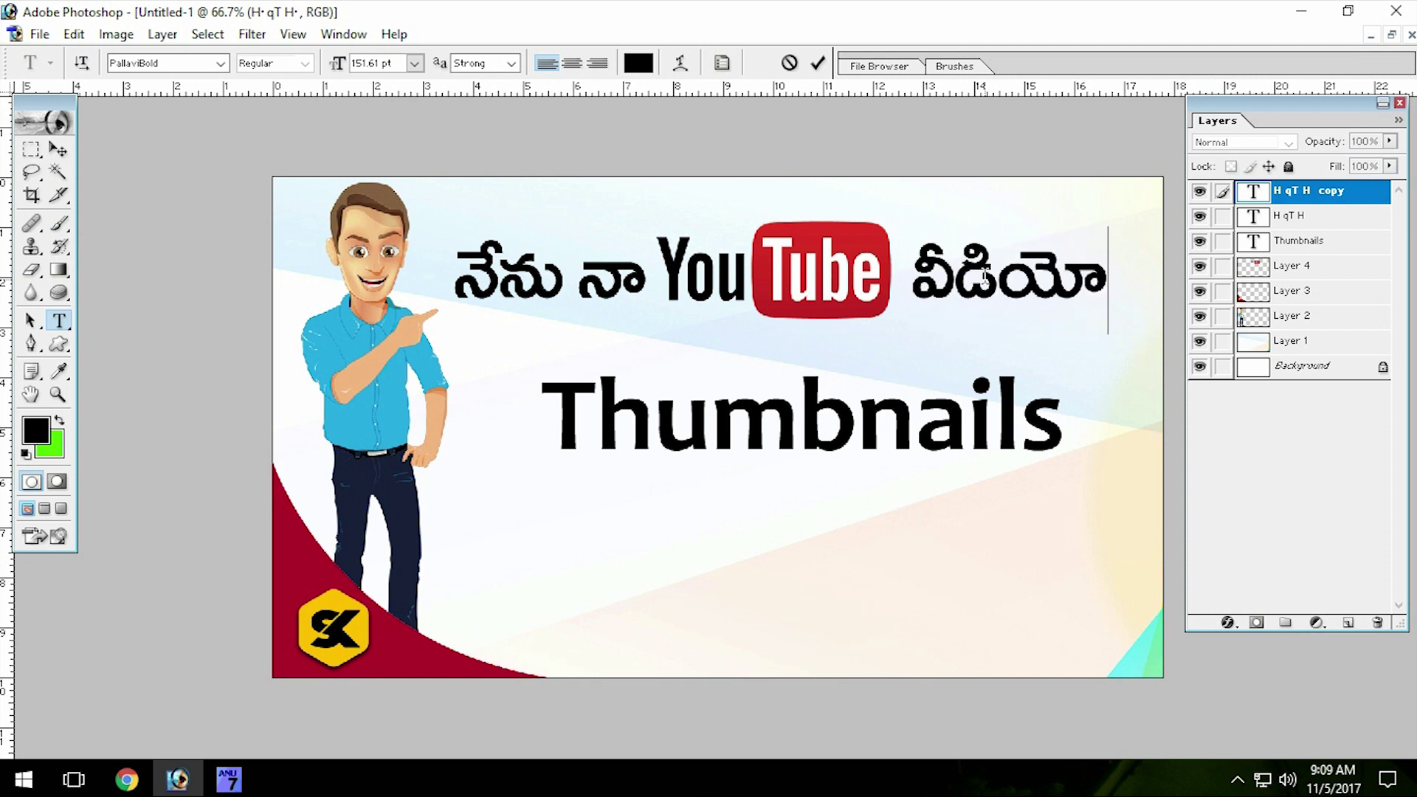
text(ప)
key(BackSpace)
text(స్)
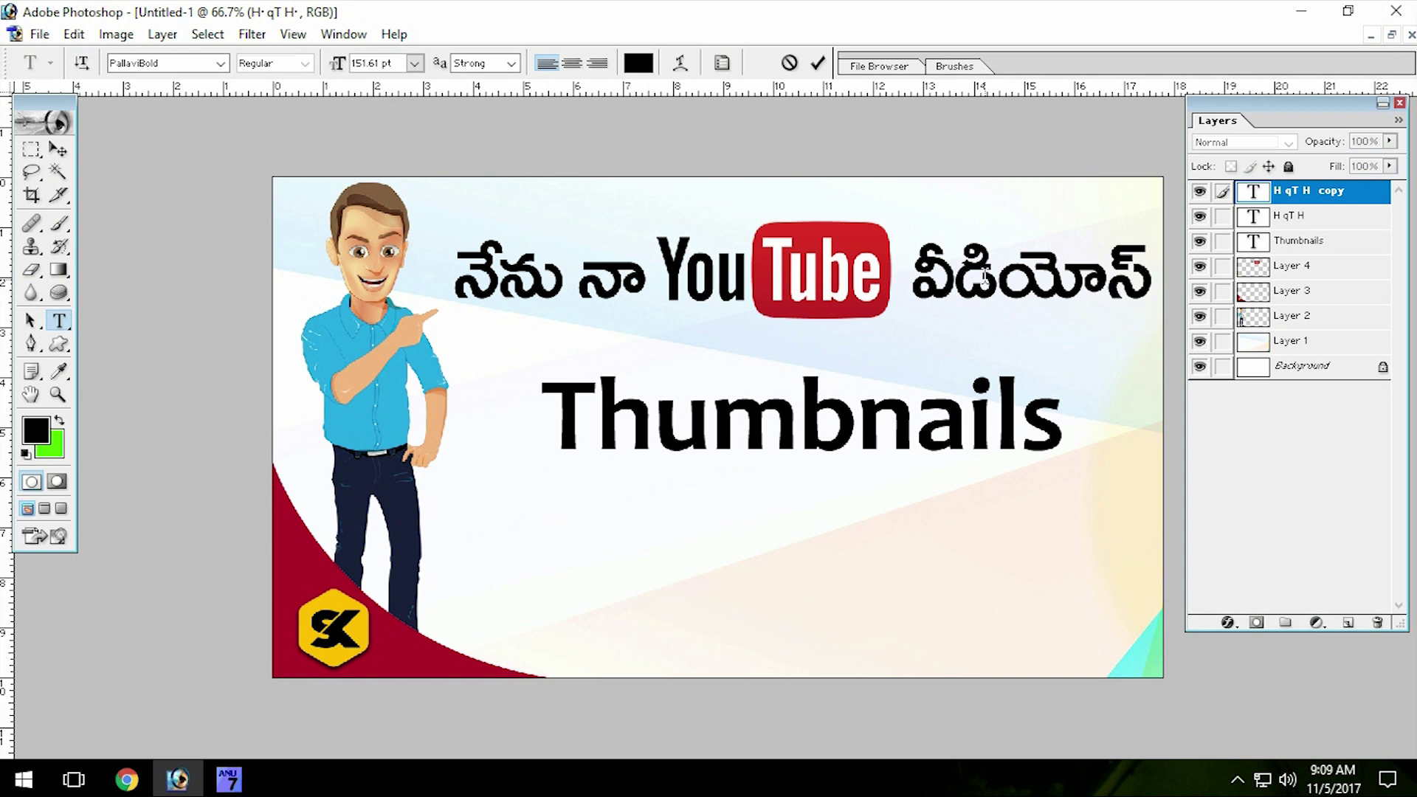
text(క)
key(ctrl+Return)
Shift 'నేను నా' and the YouTube logo left, shrinking the logo to about 89%
ctrl+right_click(623, 272)
click(664, 289)
drag(623, 268, 575, 273)
ctrl+right_click(753, 280)
click(771, 290)
drag(771, 290, 747, 290)
key(ctrl+t)
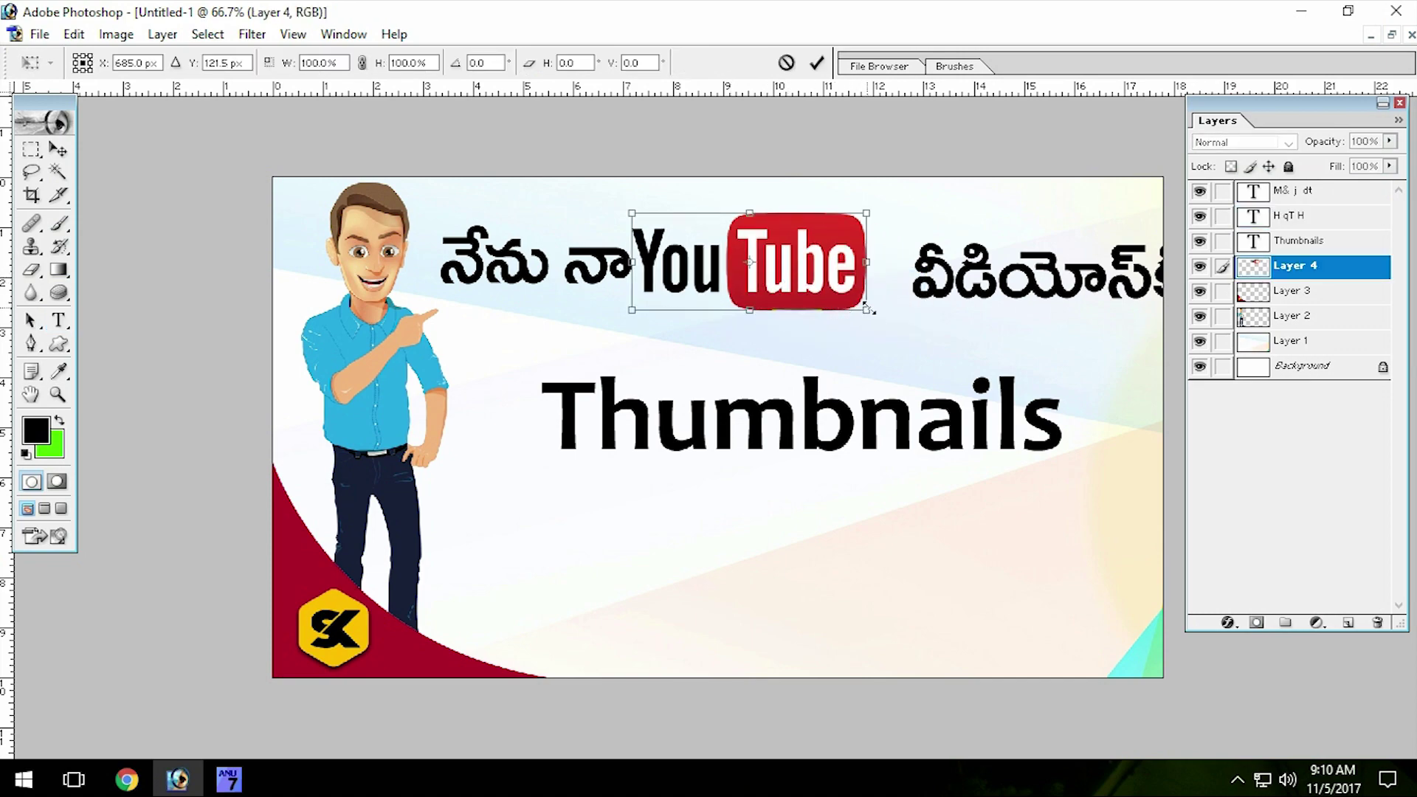
drag(865, 311, 840, 300)
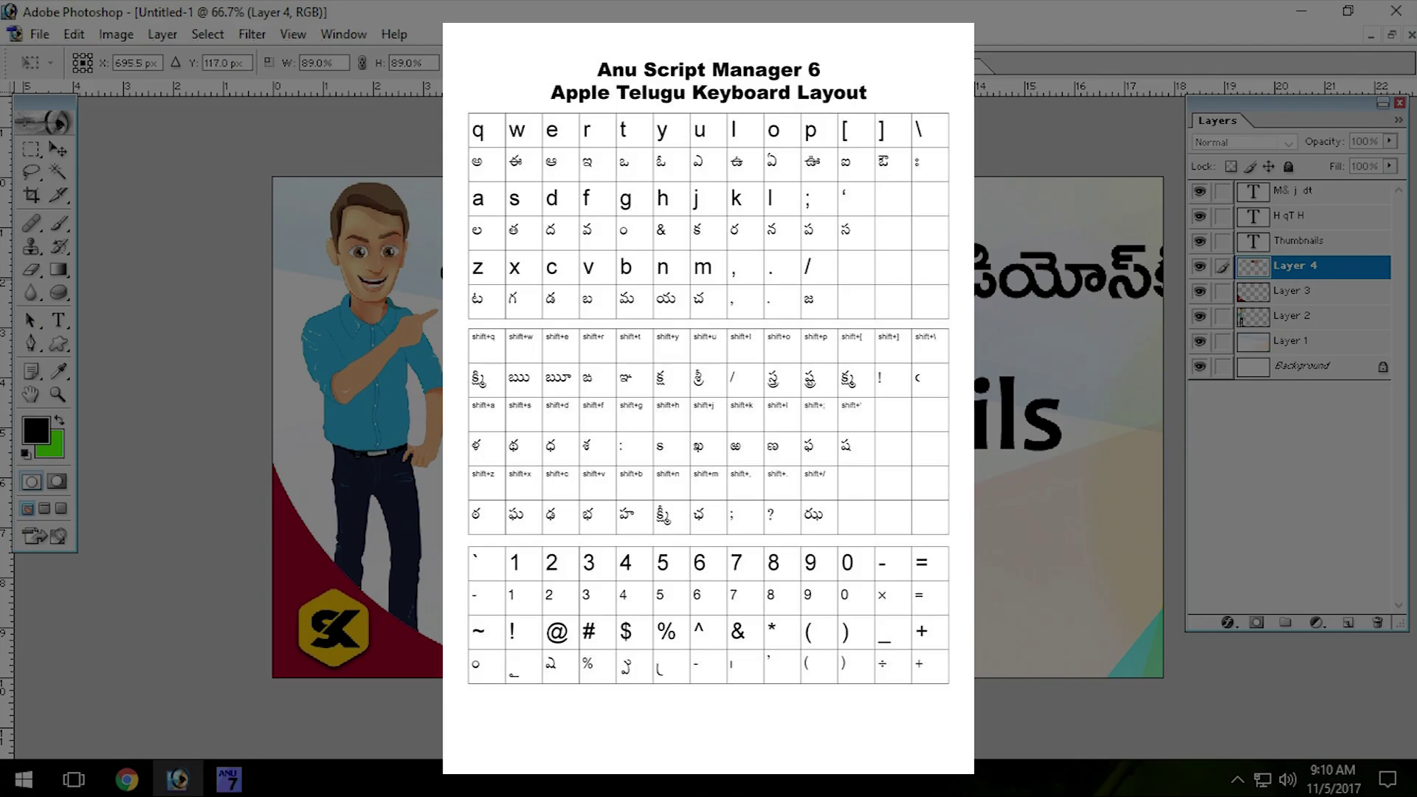
key(t)
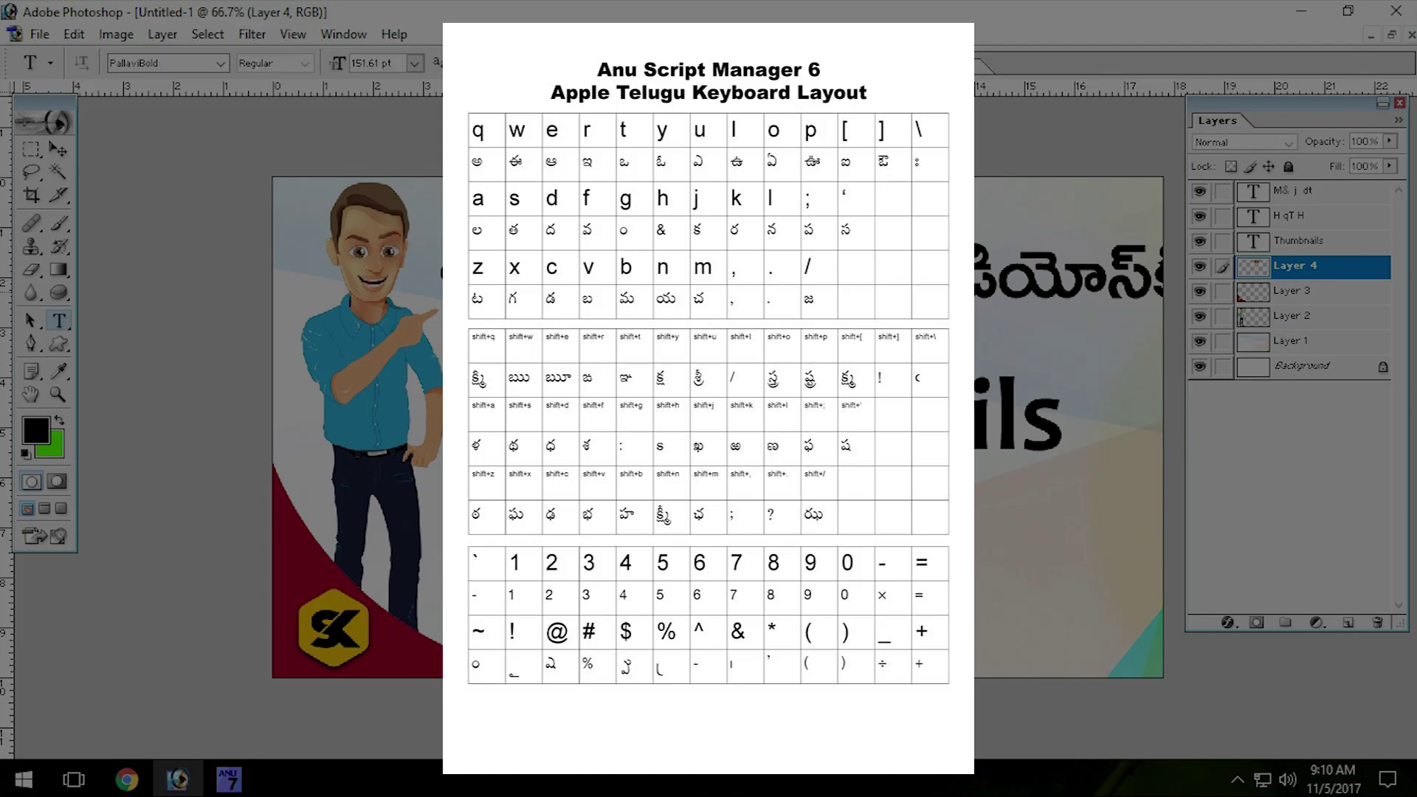
click(708, 266)
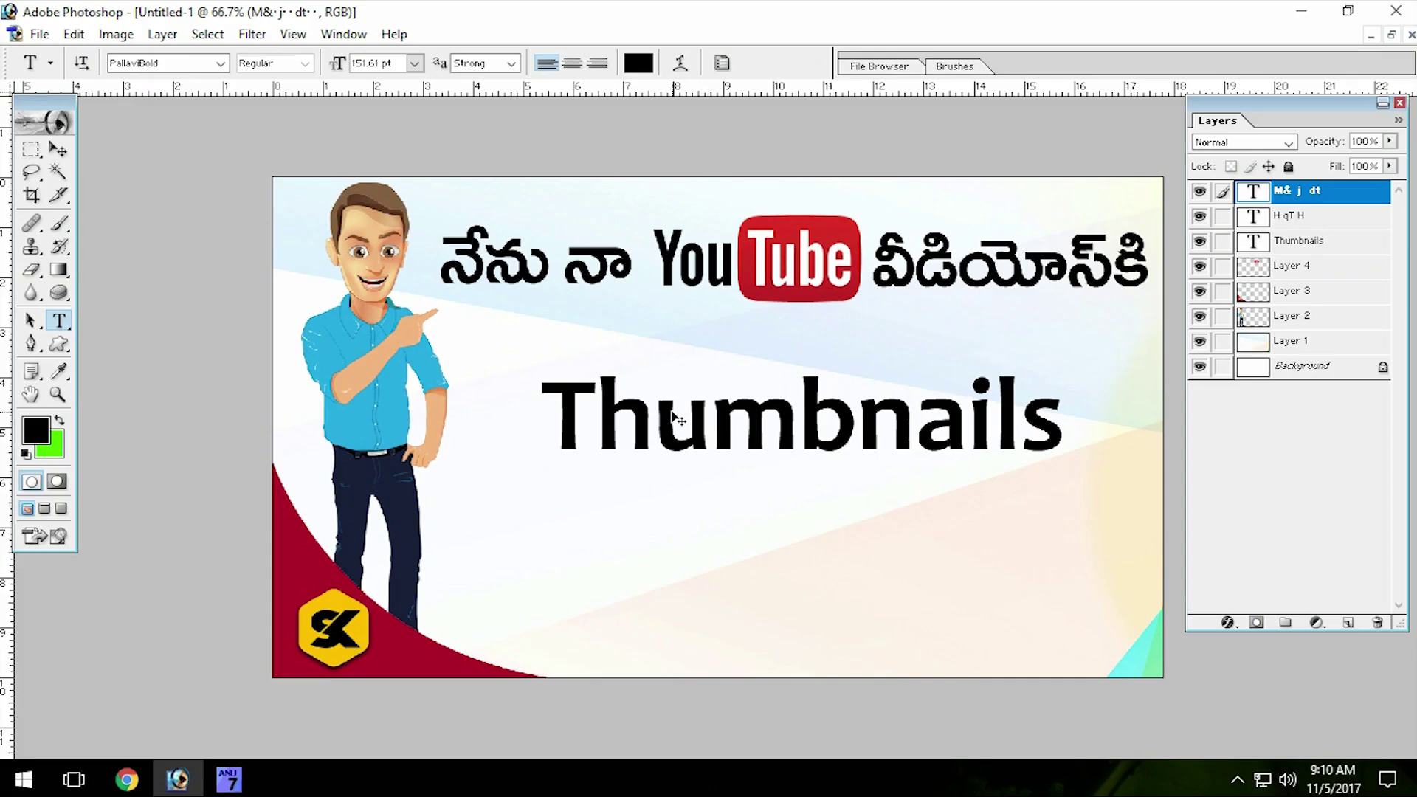
click(673, 414)
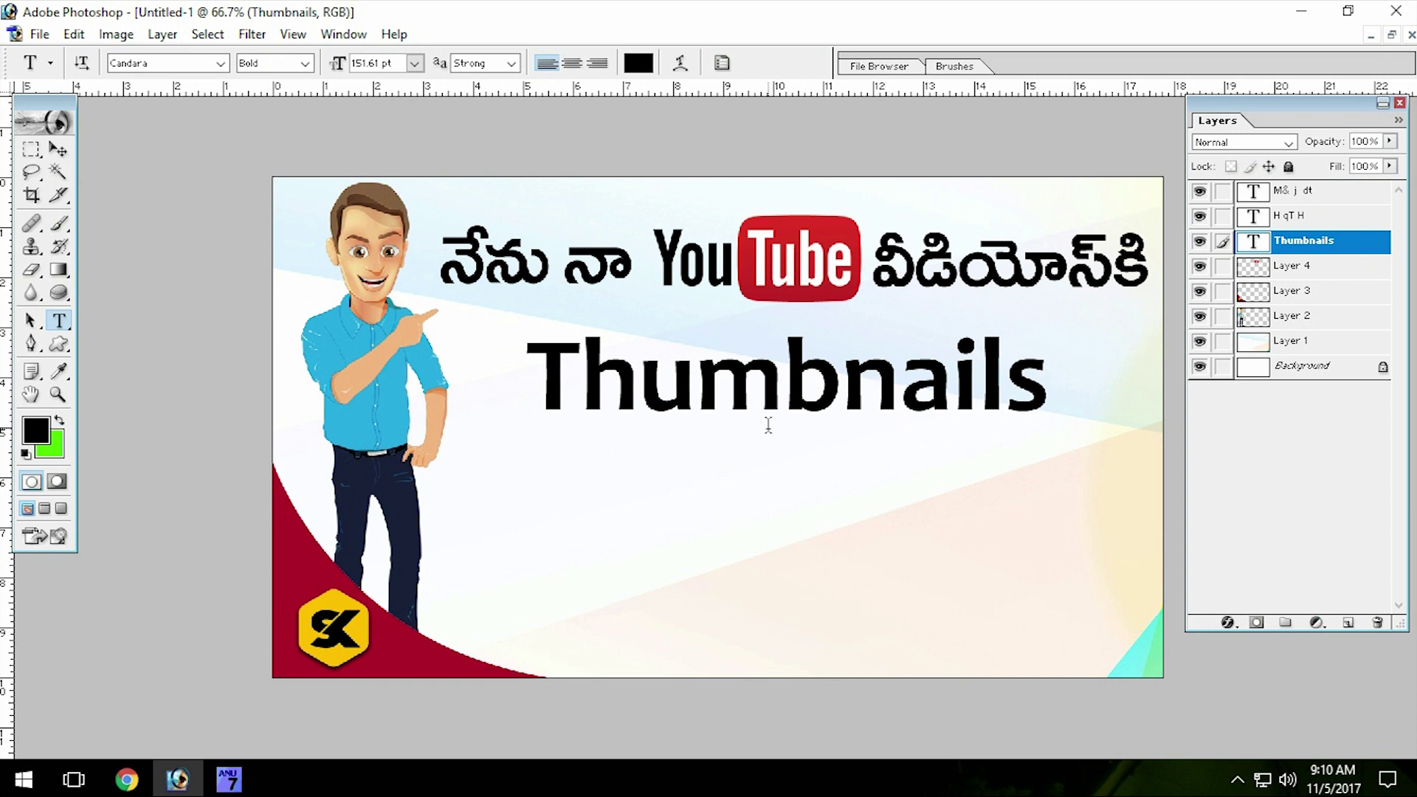
click(577, 286)
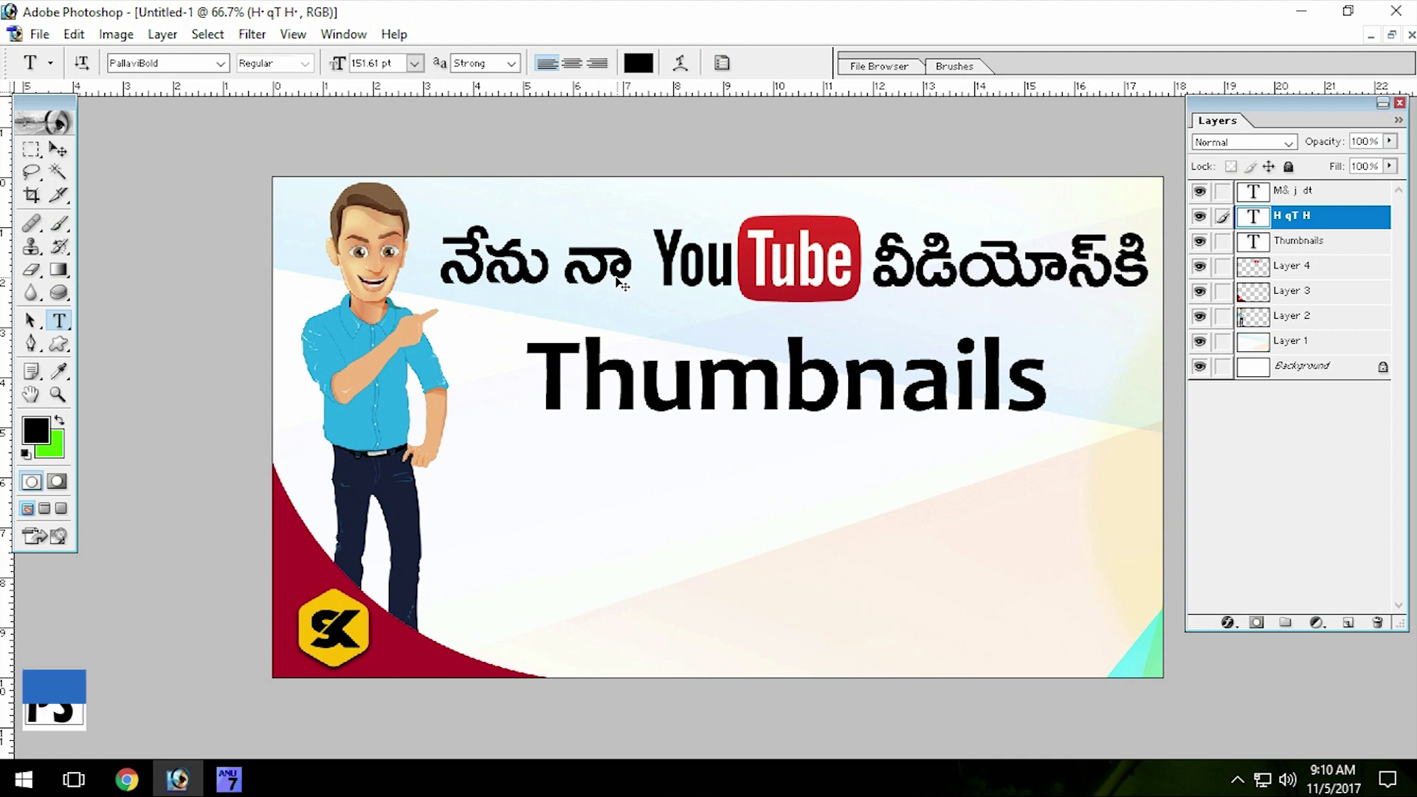
Replace the copied text with the third Telugu line 'ఇలానే చేస్తాను'
click(605, 548)
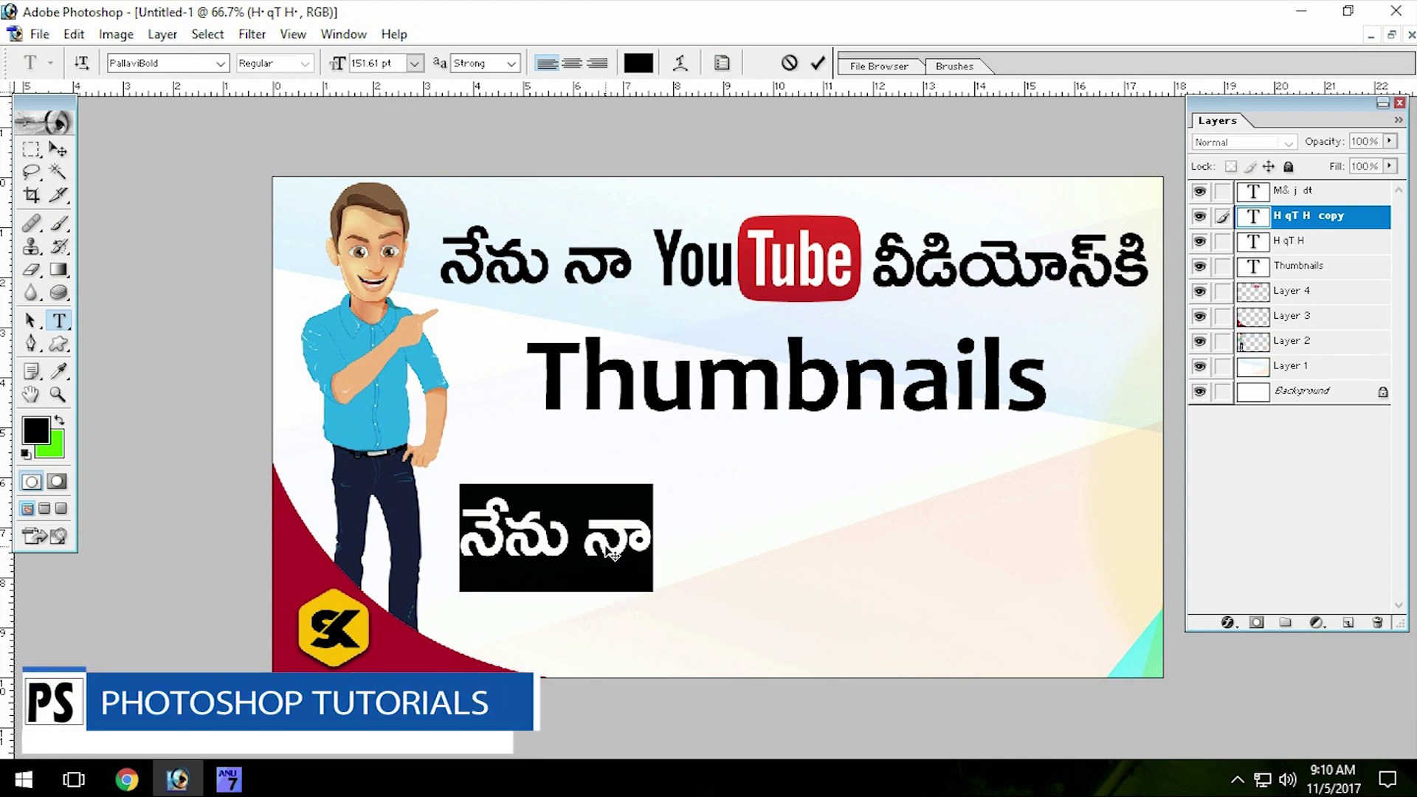
key(ctrl+a)
text(ఇలా)
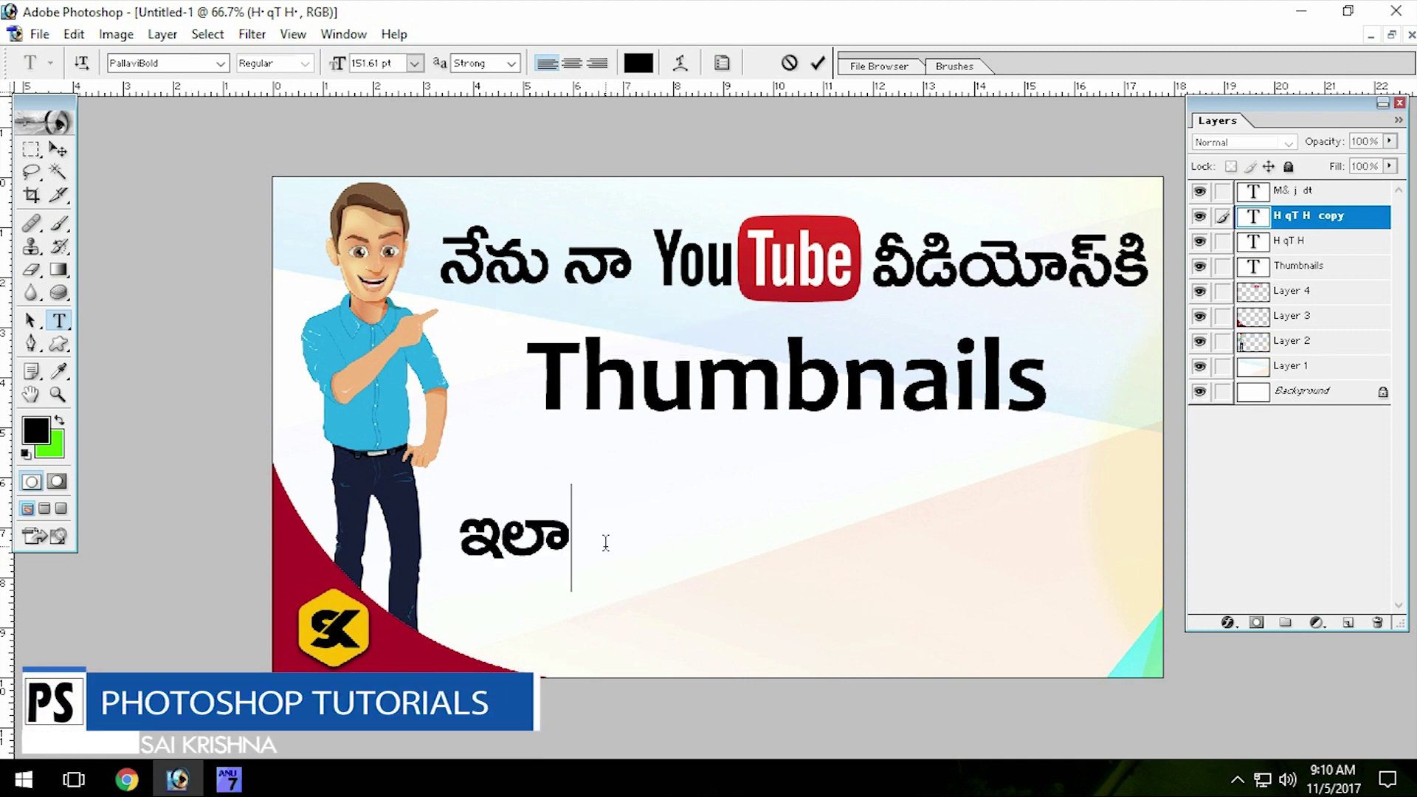
text(రే)
key(BackSpace)
key(BackSpace)
text(నే)
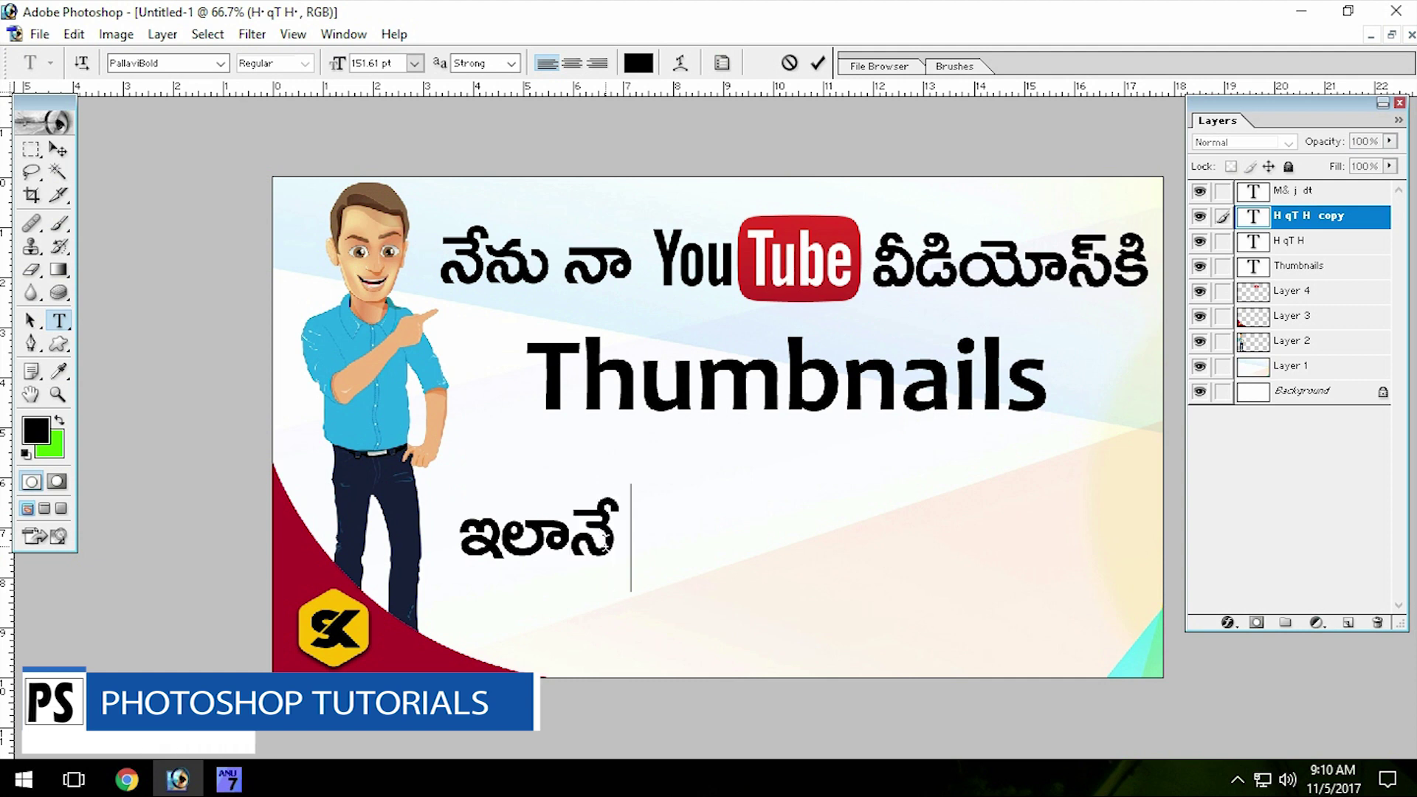
text( చే )
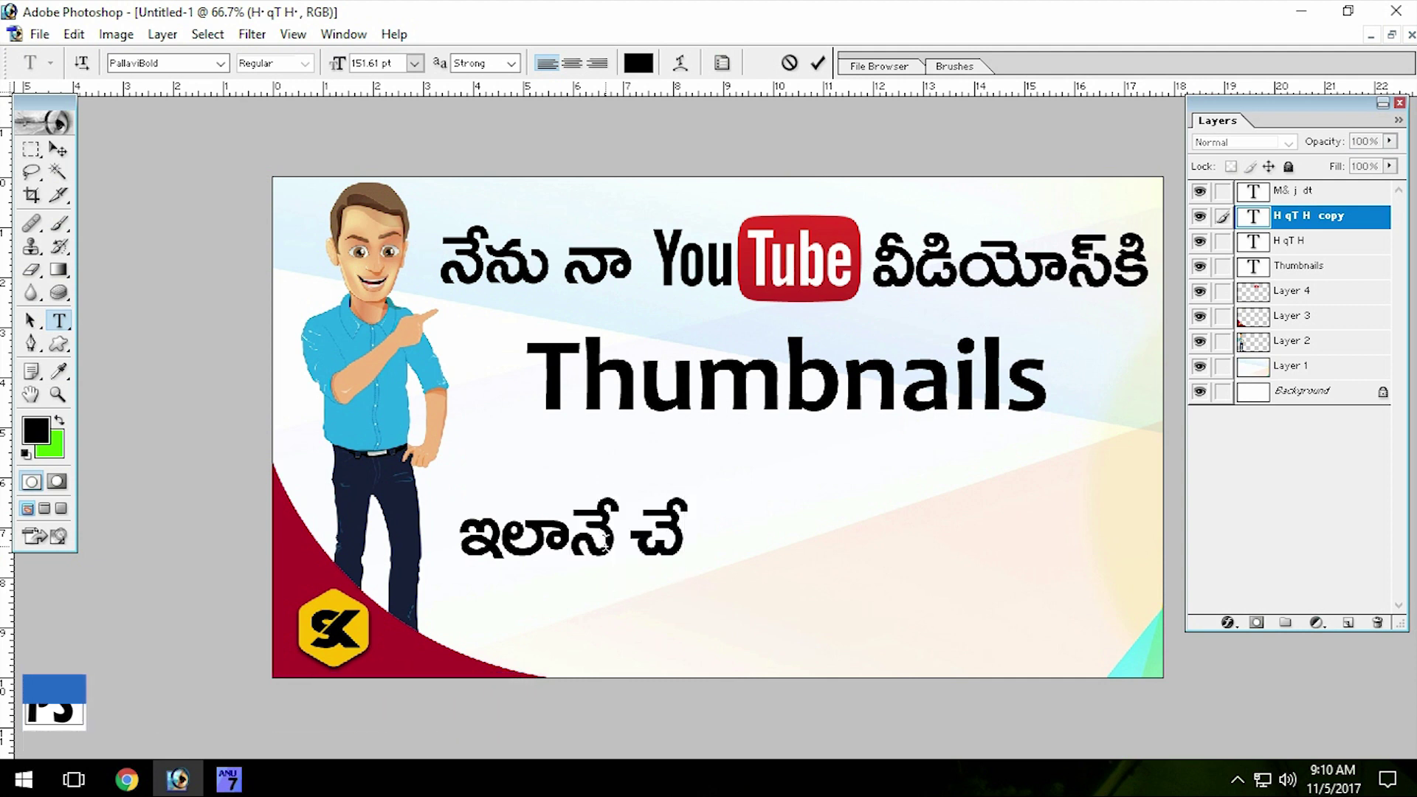
text(సా)
text(్తా)
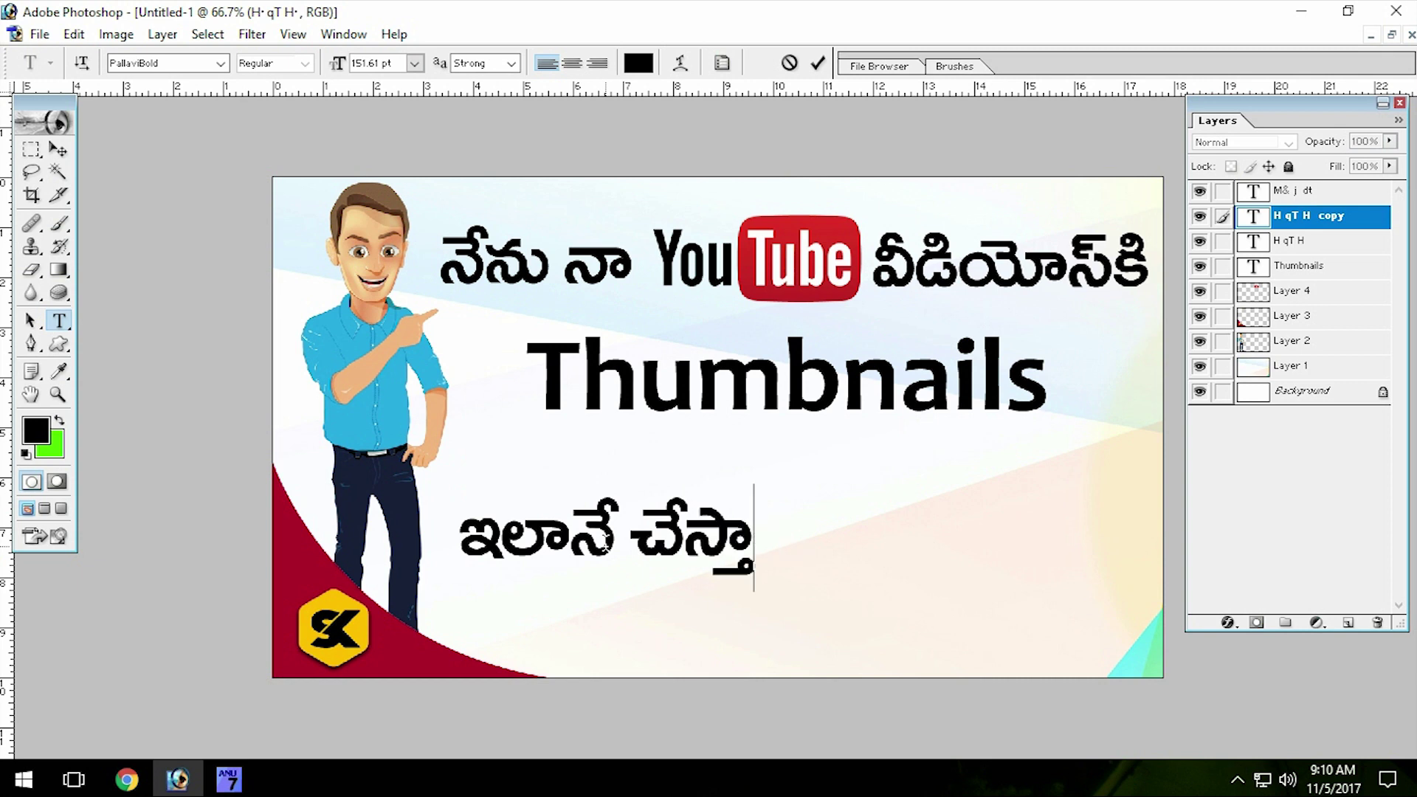
text(ను)
key(ctrl+Return)
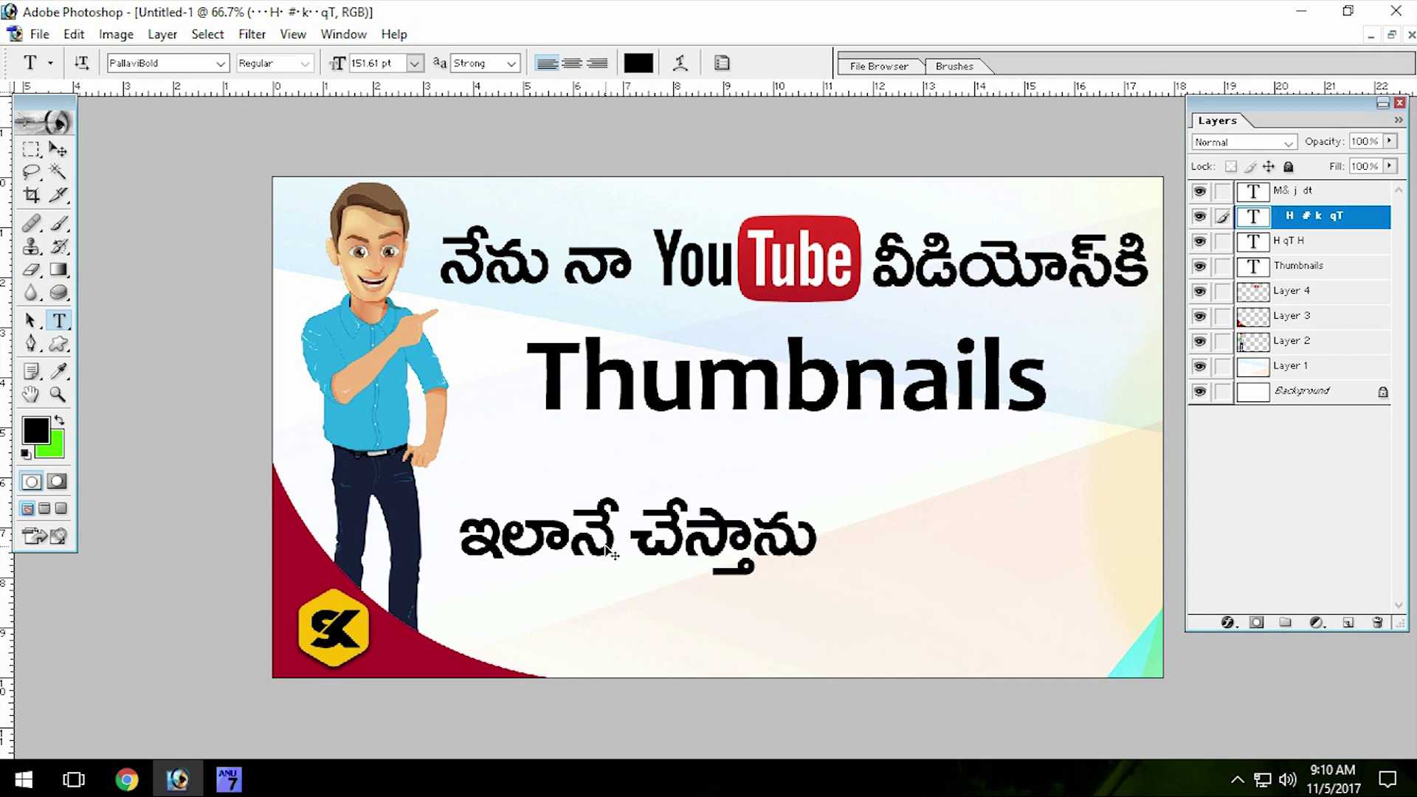
Enlarge the new caption to about 150% and reposition it and the Thumbnails text
drag(605, 546, 672, 546)
key(ctrl+t)
drag(885, 555, 1013, 571)
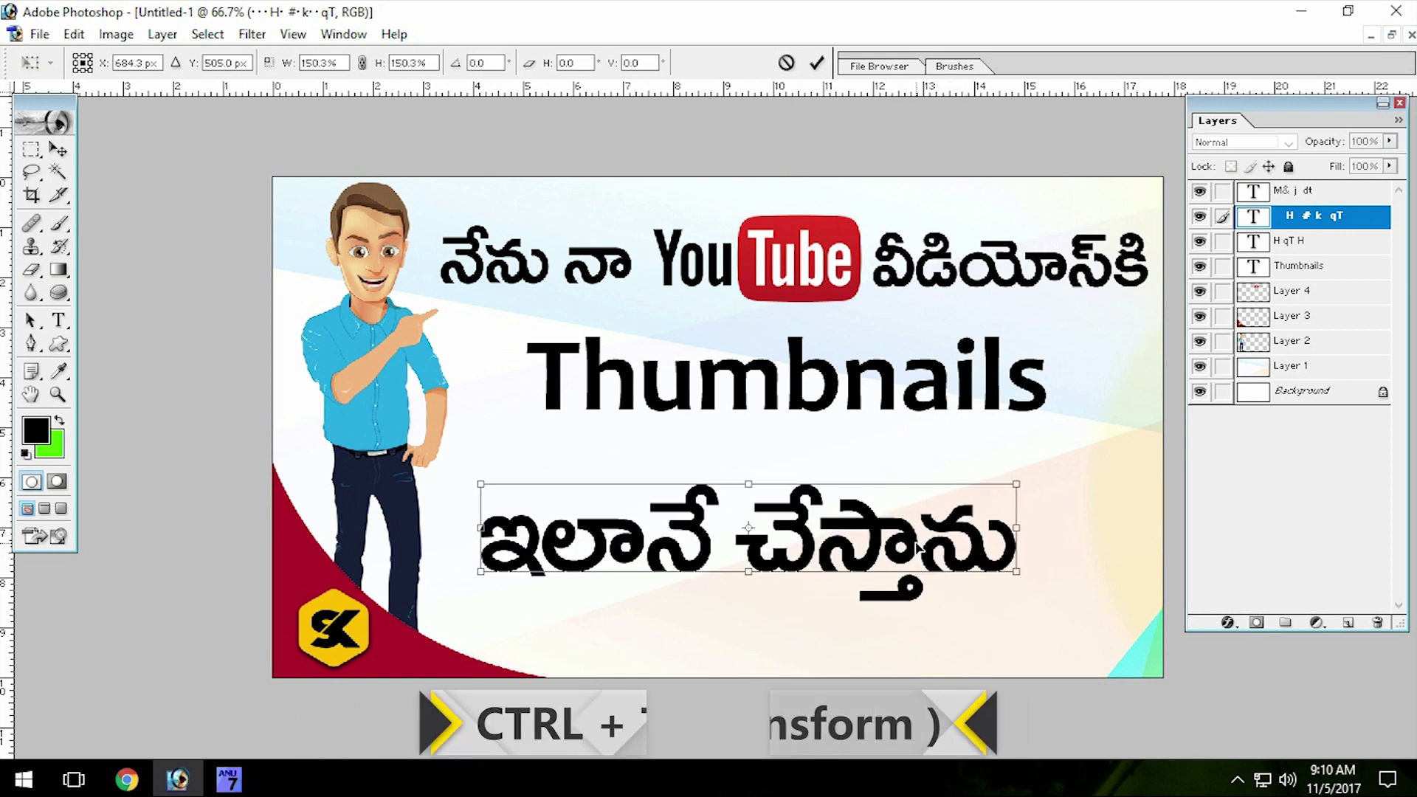
key(Return)
drag(906, 548, 926, 546)
drag(740, 397, 732, 429)
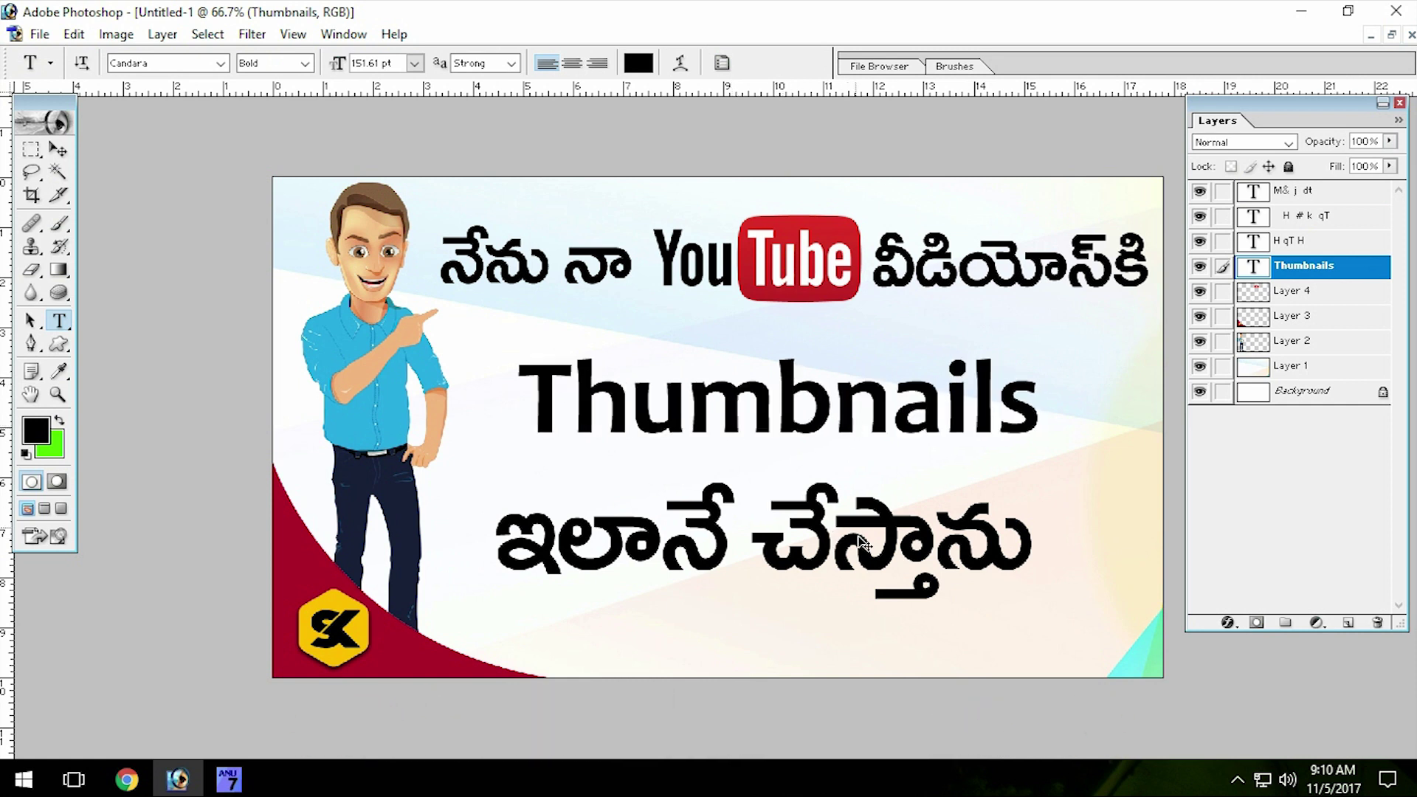
drag(874, 568, 886, 576)
Append '...' to the bottom Telugu line and close the Anu Script Manager window
click(1047, 583)
text(...)
key(ctrl+Return)
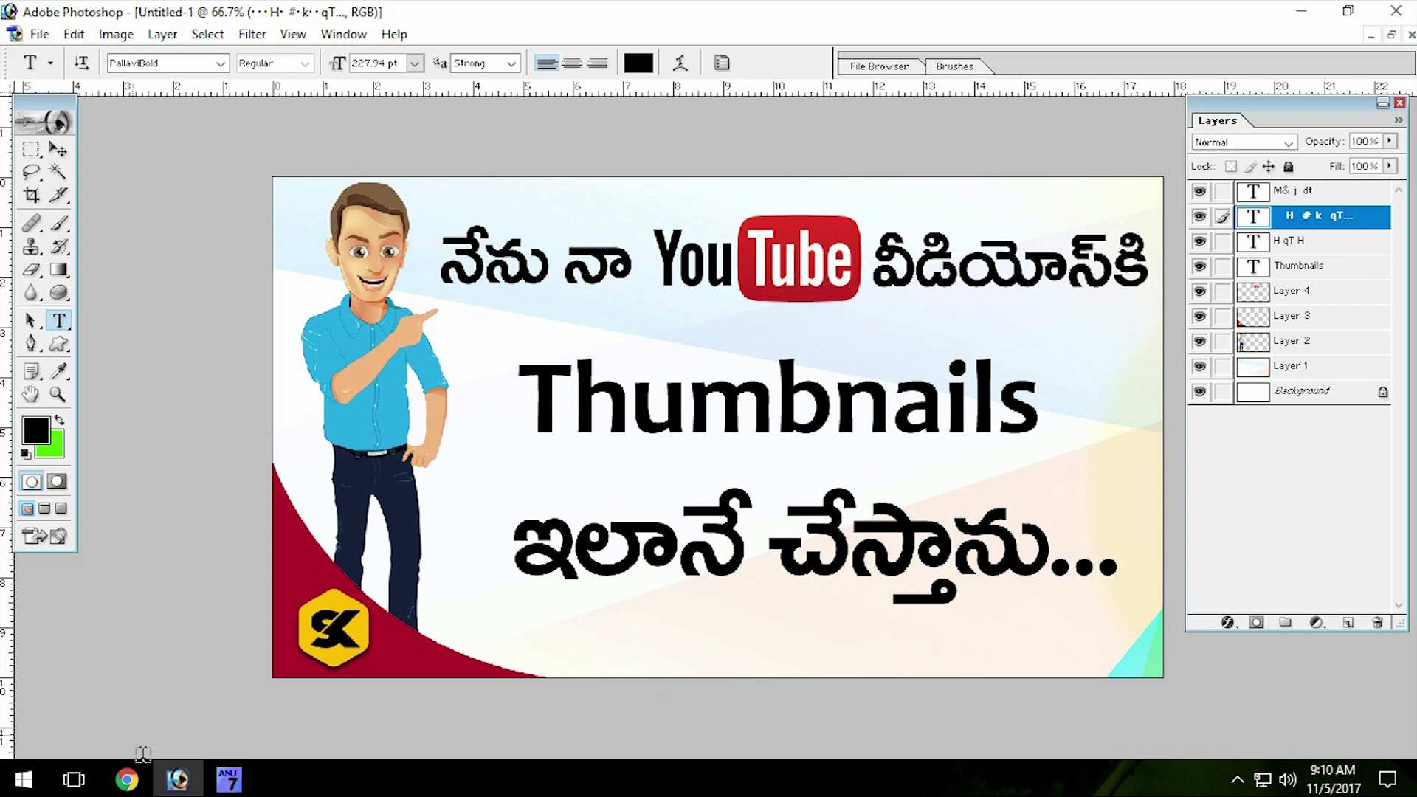
right_click(229, 779)
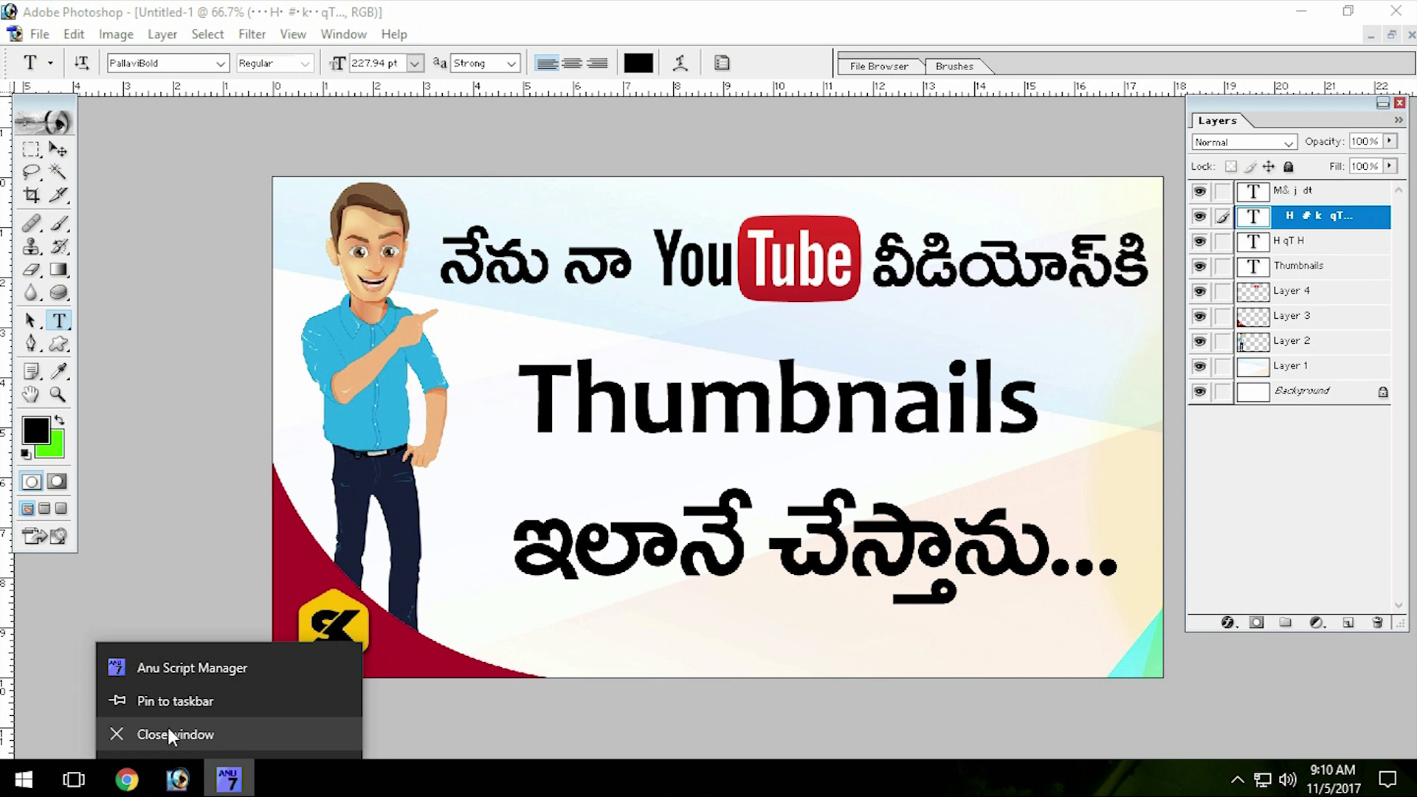
click(229, 735)
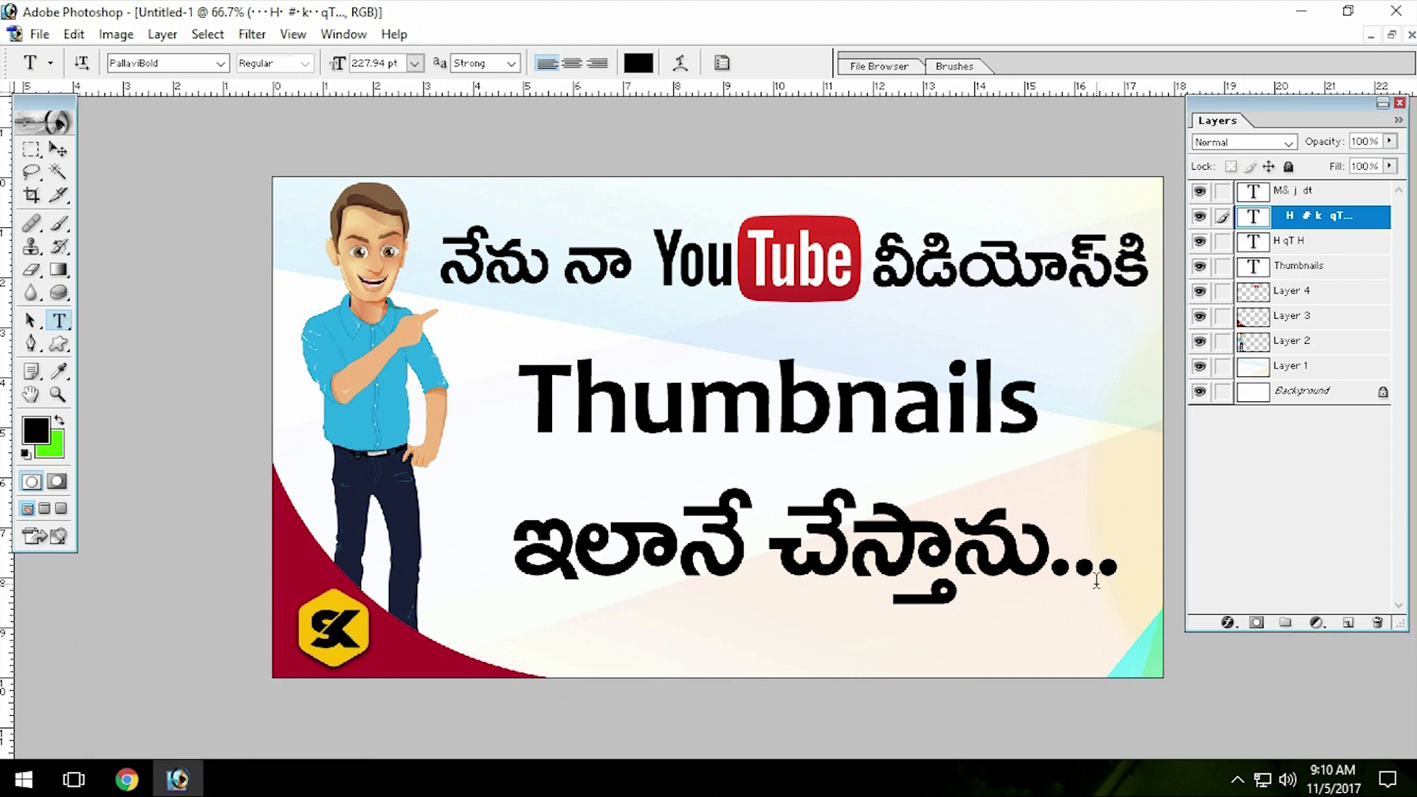
key(ctrl+z)
key(ctrl+z)
Add '!' after the dots and shift the bottom line left to fit
click(1113, 570)
text(!)
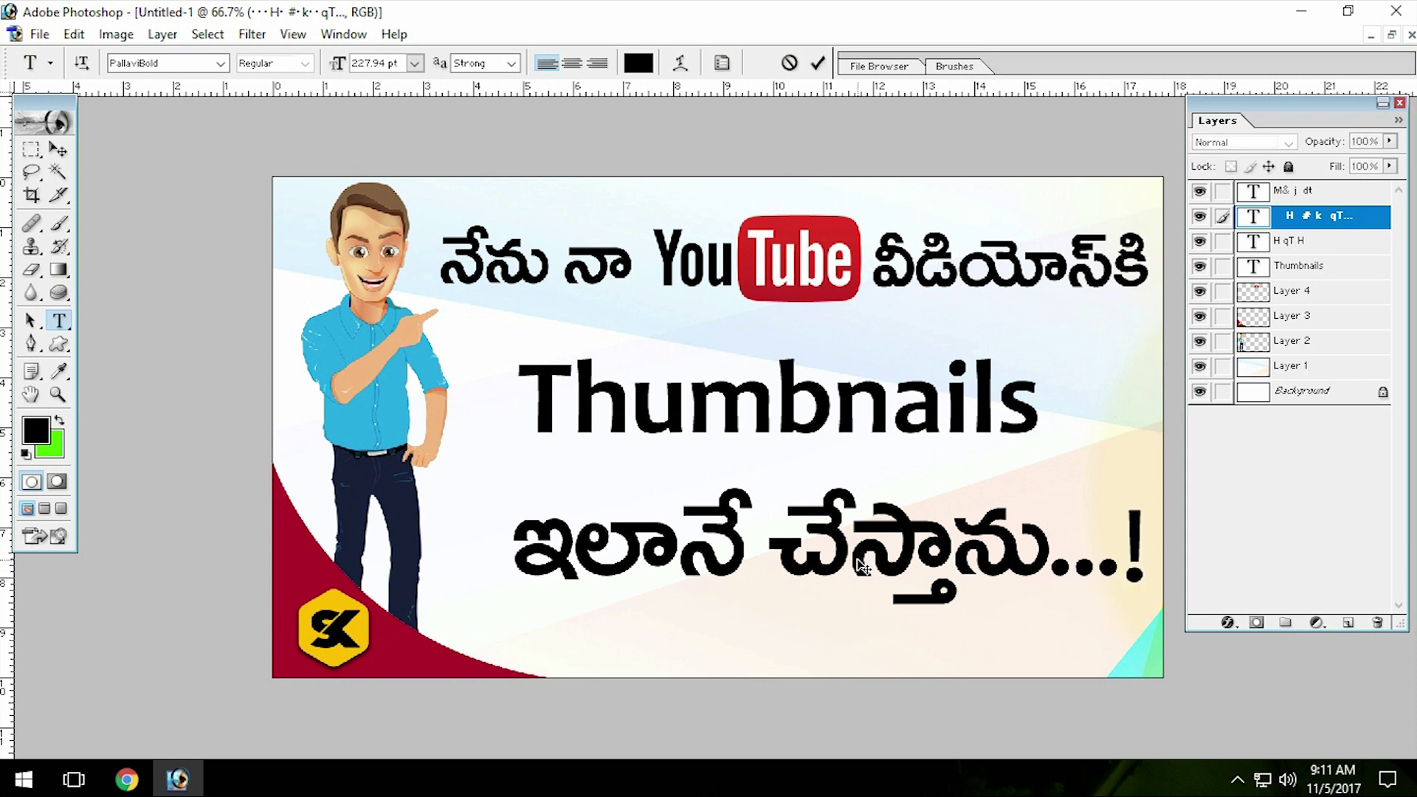
key(ctrl+Return)
drag(860, 564, 827, 569)
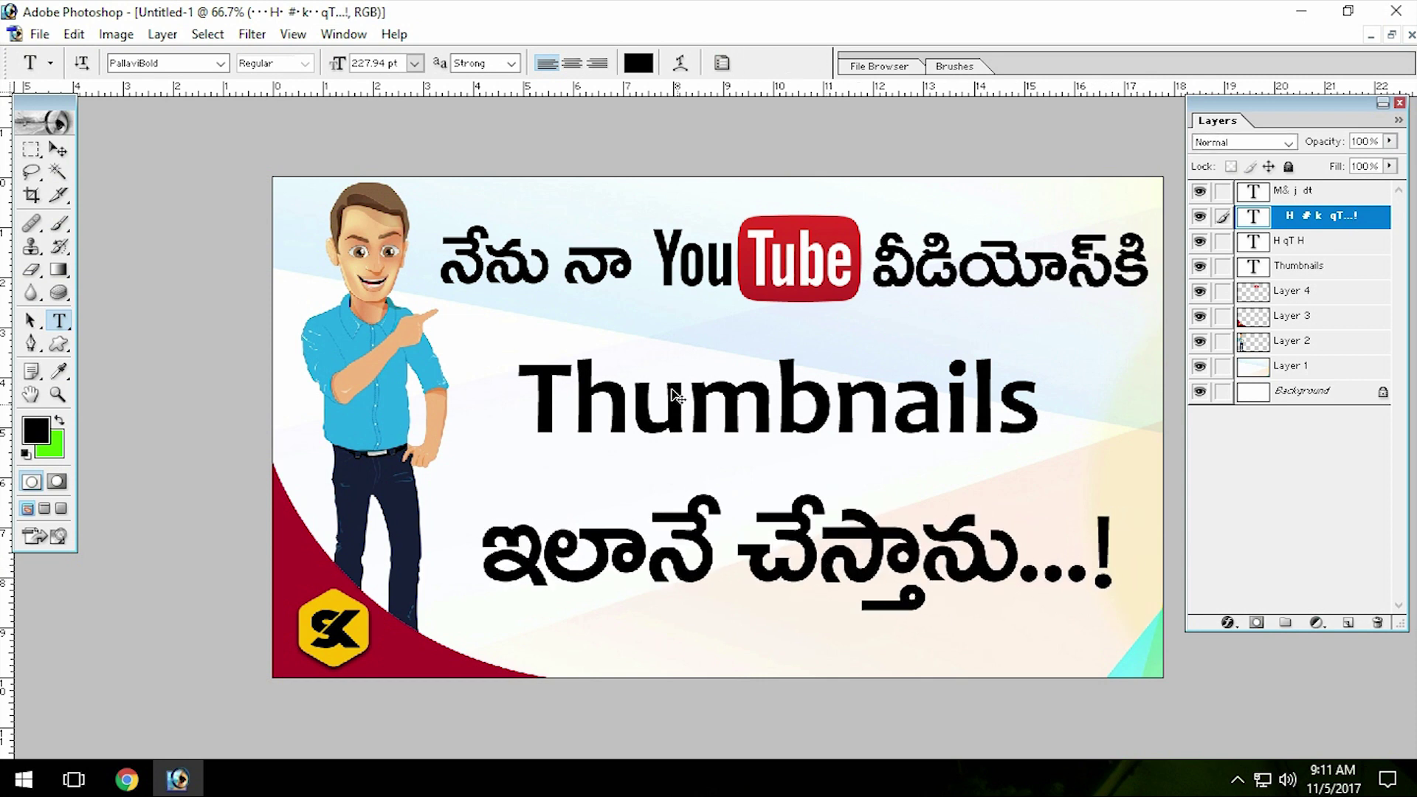
click(478, 275)
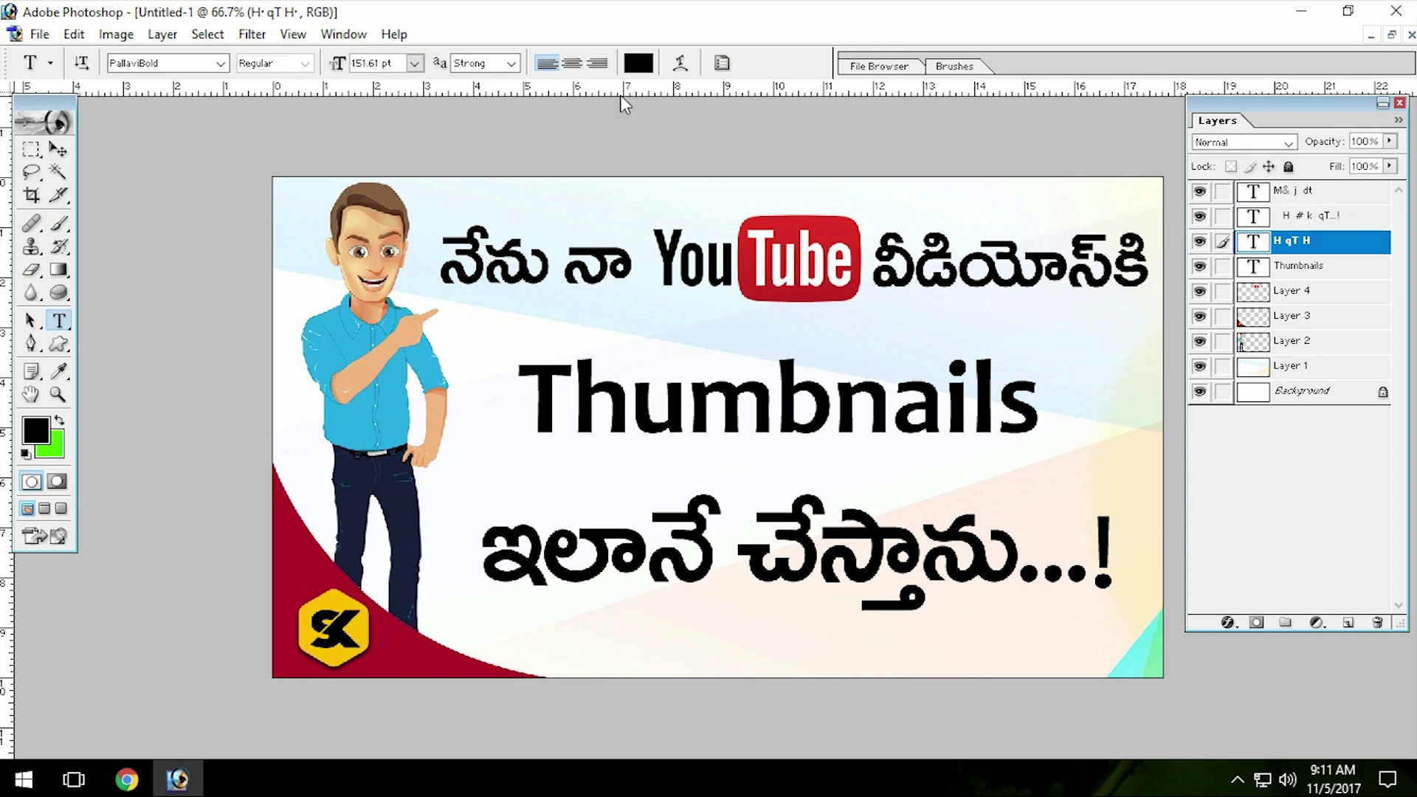
Colour the opening Telugu words strong blue
click(638, 64)
key(Return)
click(638, 64)
click(1231, 197)
click(1190, 119)
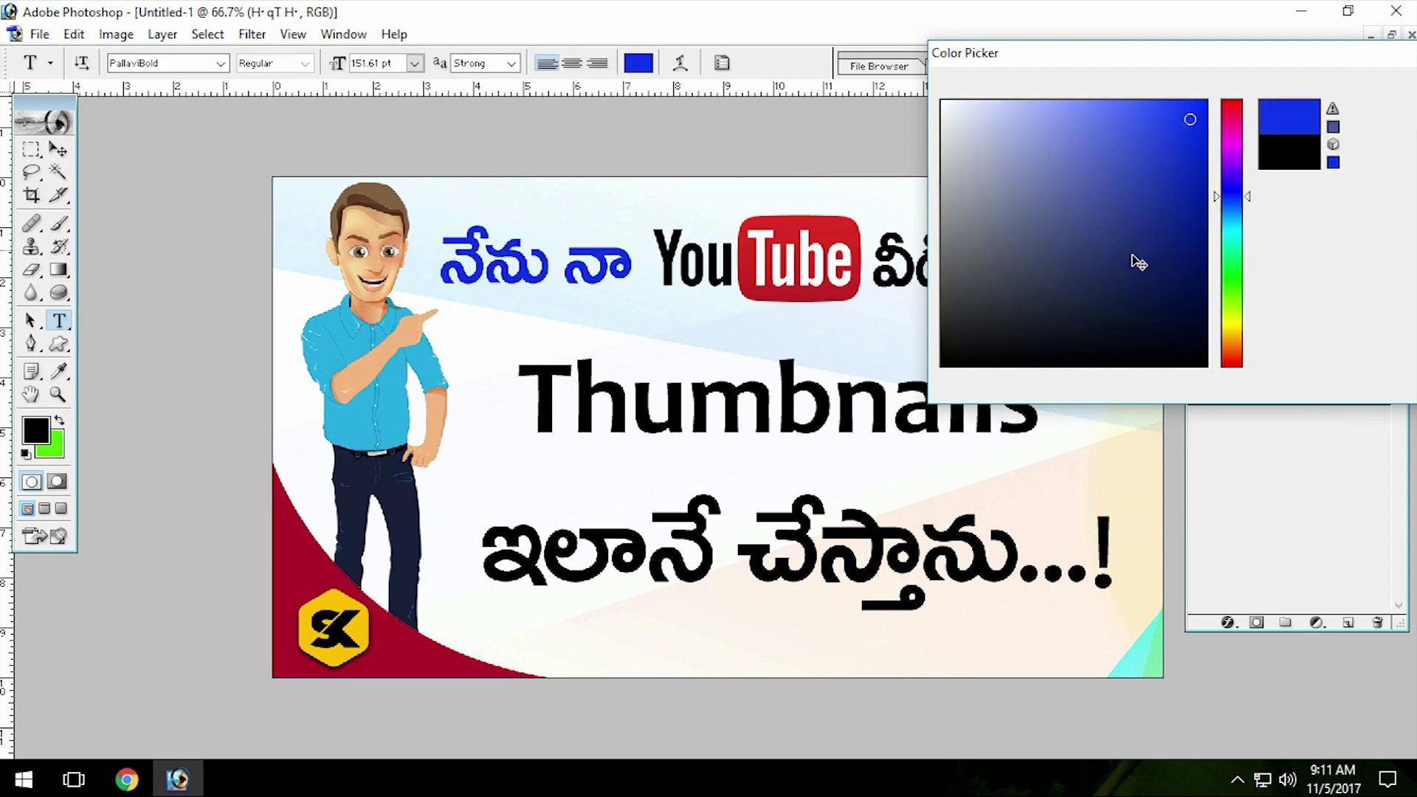
key(Return)
Colour the last Telugu word dark green and nudge the YouTube logo slightly left
click(1196, 154)
click(1230, 282)
drag(1170, 228, 1203, 273)
key(Return)
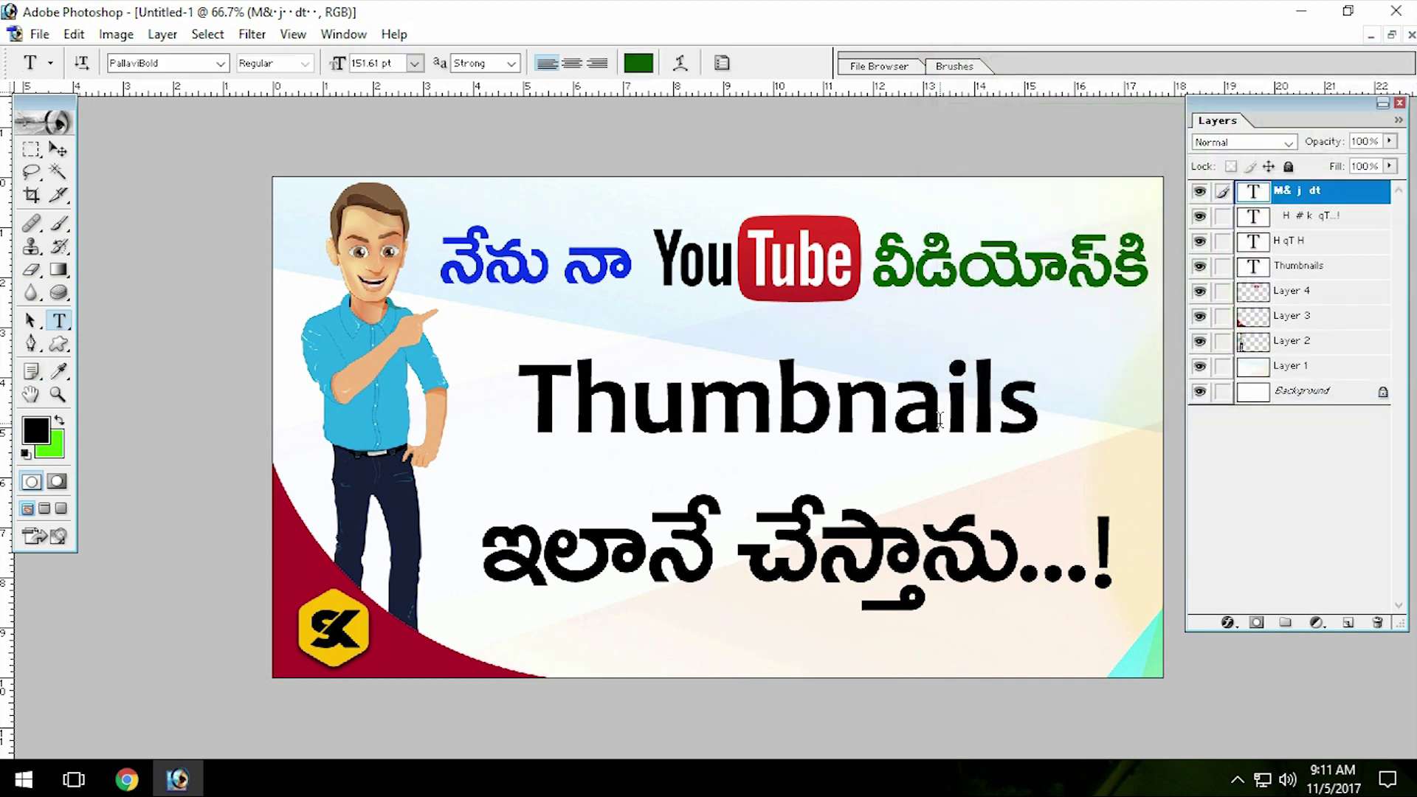
drag(747, 278, 738, 277)
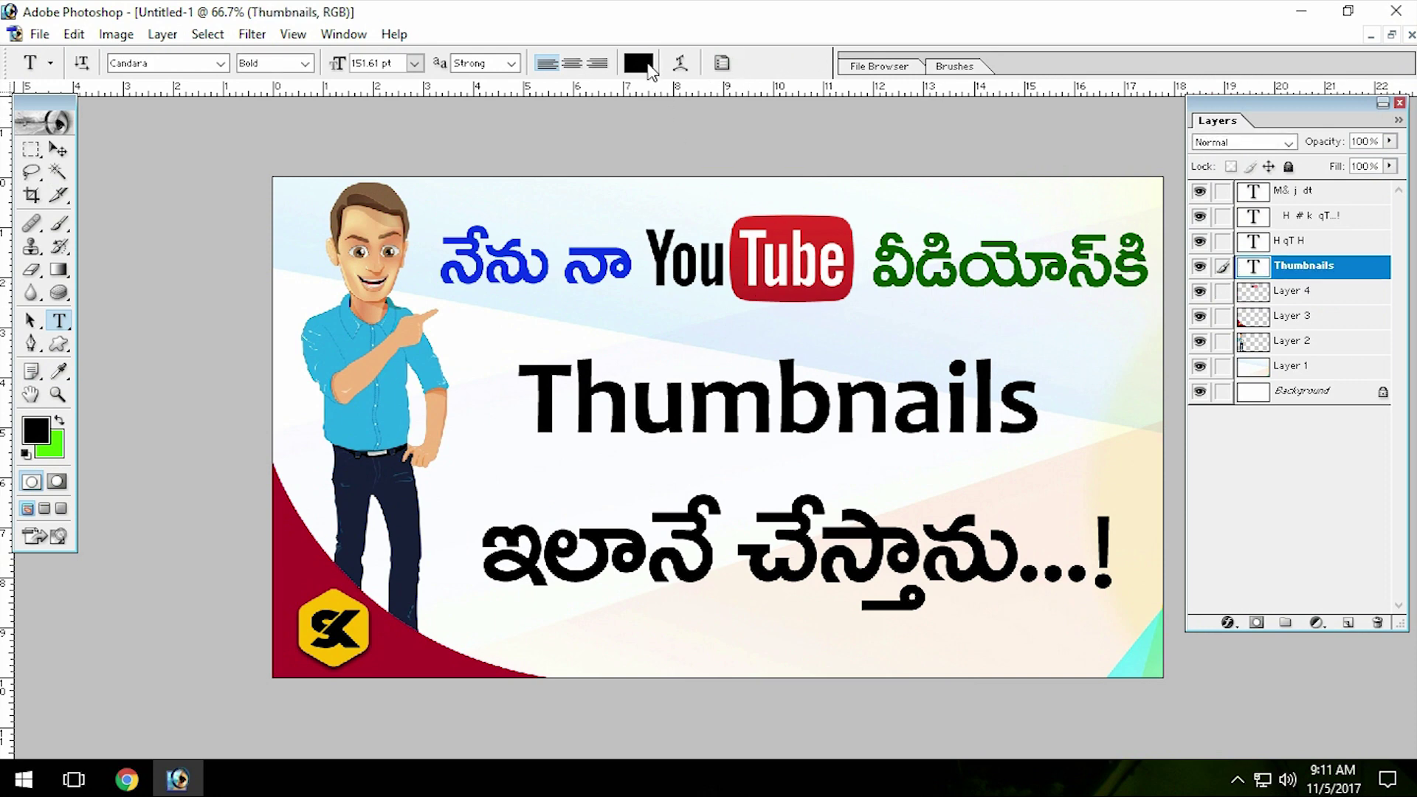
Make the Thumbnails text bright purple
click(638, 63)
drag(1233, 188, 1231, 167)
drag(1144, 177, 1204, 134)
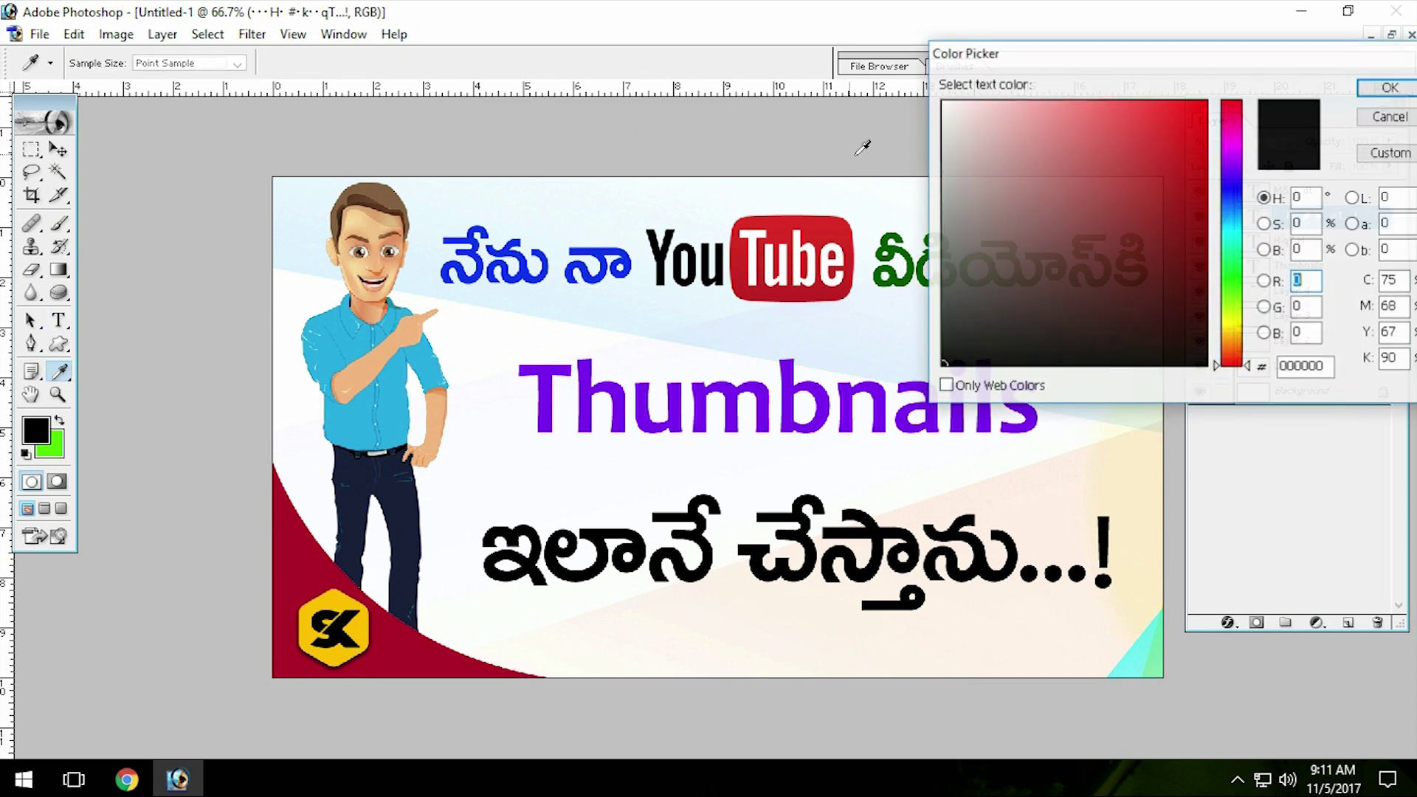
Try grey, green, purple, teal and orange shades for the bottom Telugu line
click(943, 308)
click(1232, 275)
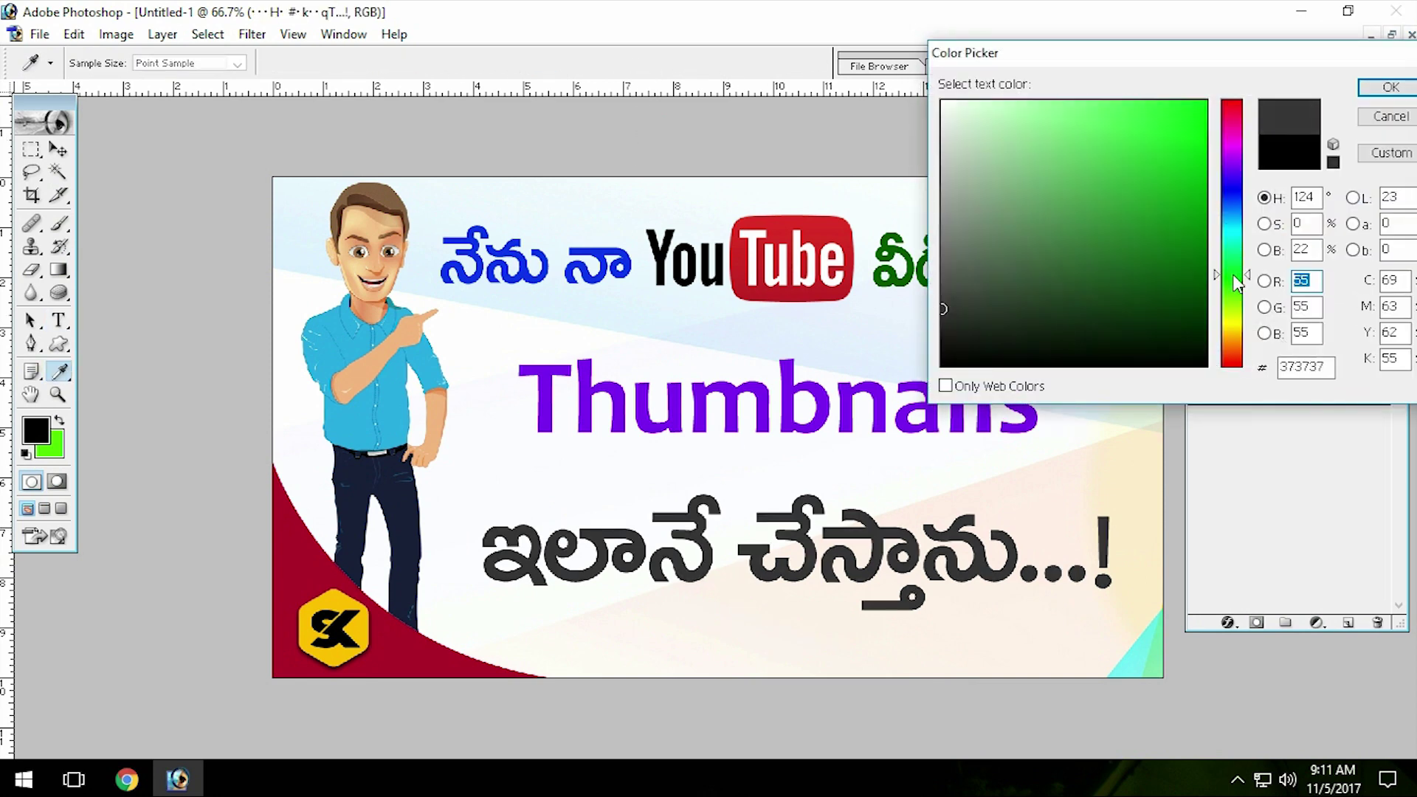
drag(1094, 222, 1204, 194)
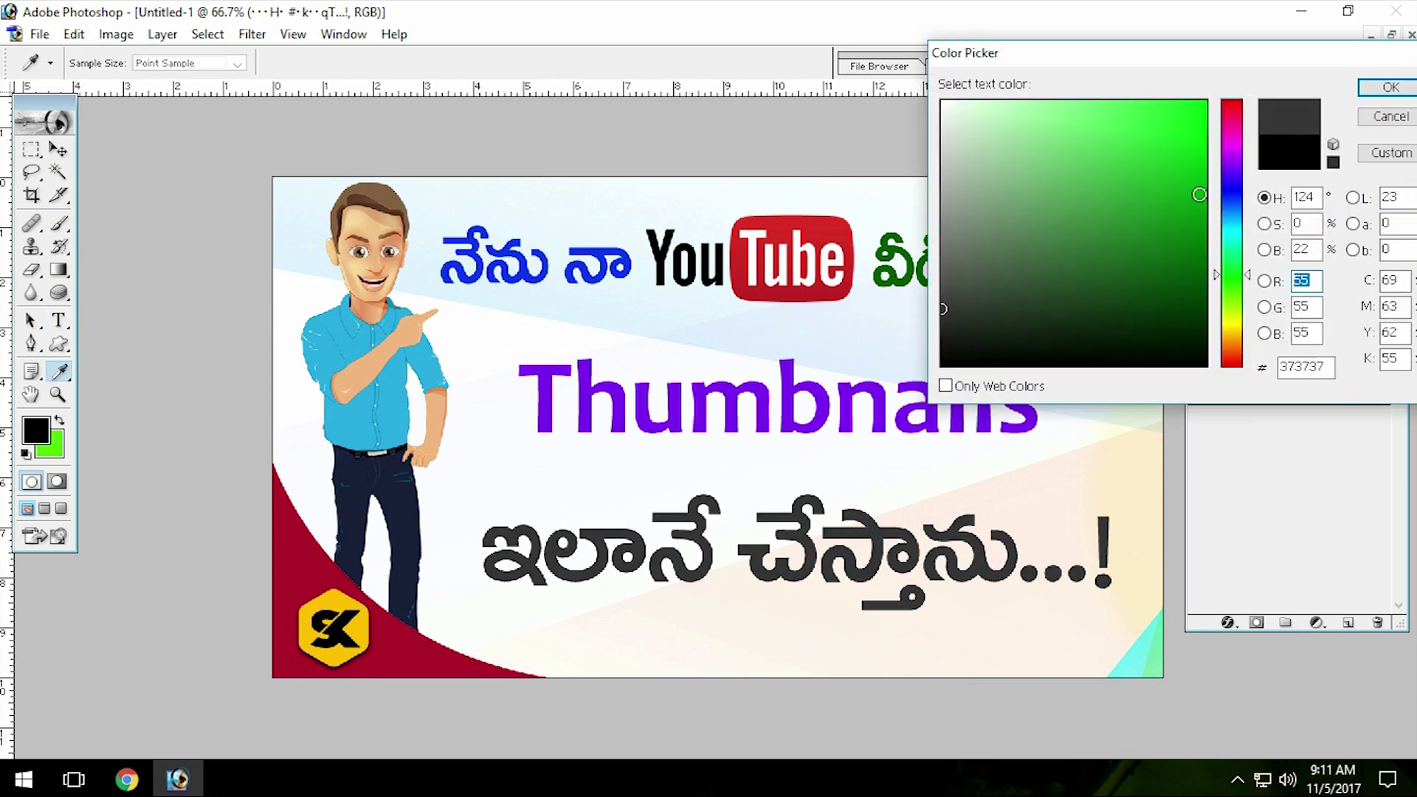
click(1239, 161)
click(1228, 139)
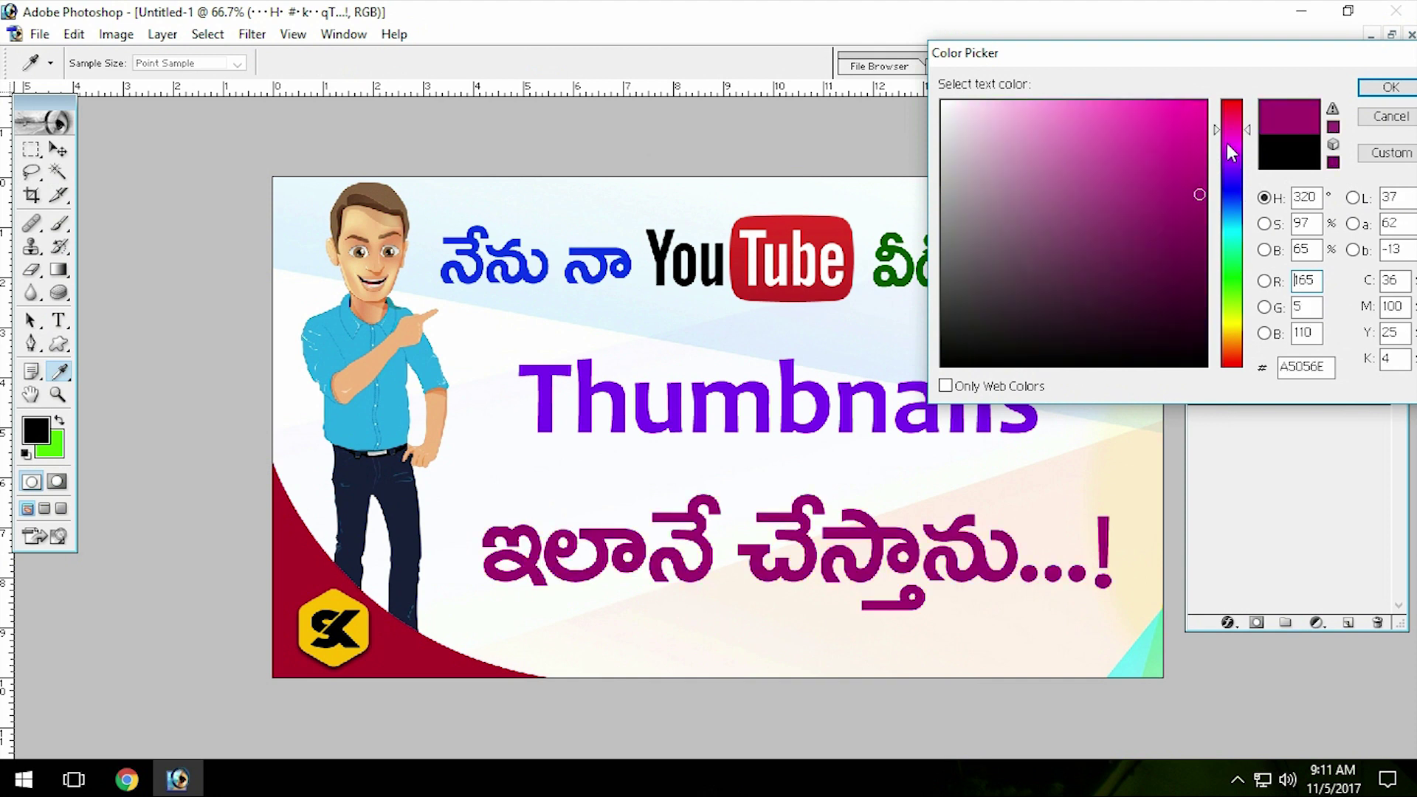
click(1234, 240)
click(1228, 270)
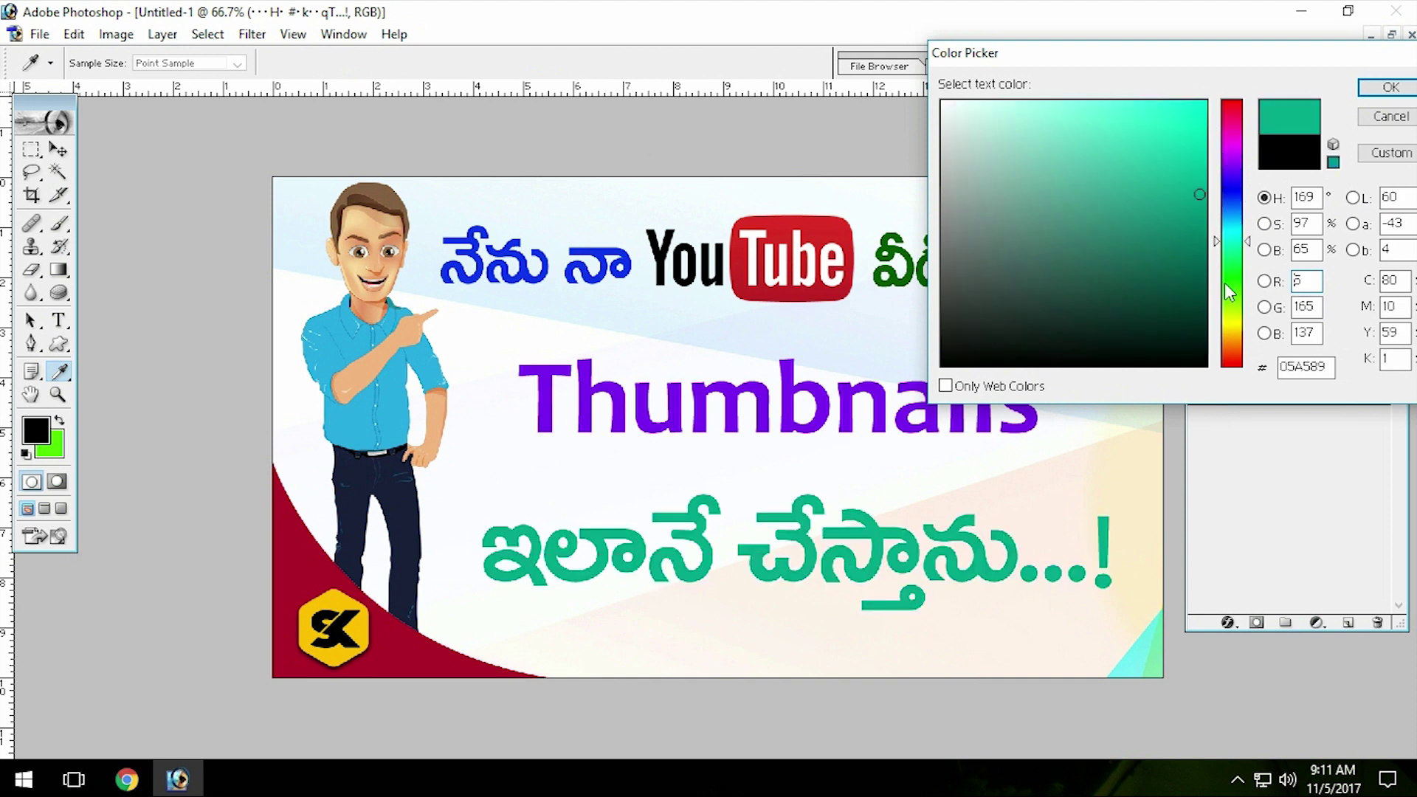
click(1180, 217)
click(1229, 345)
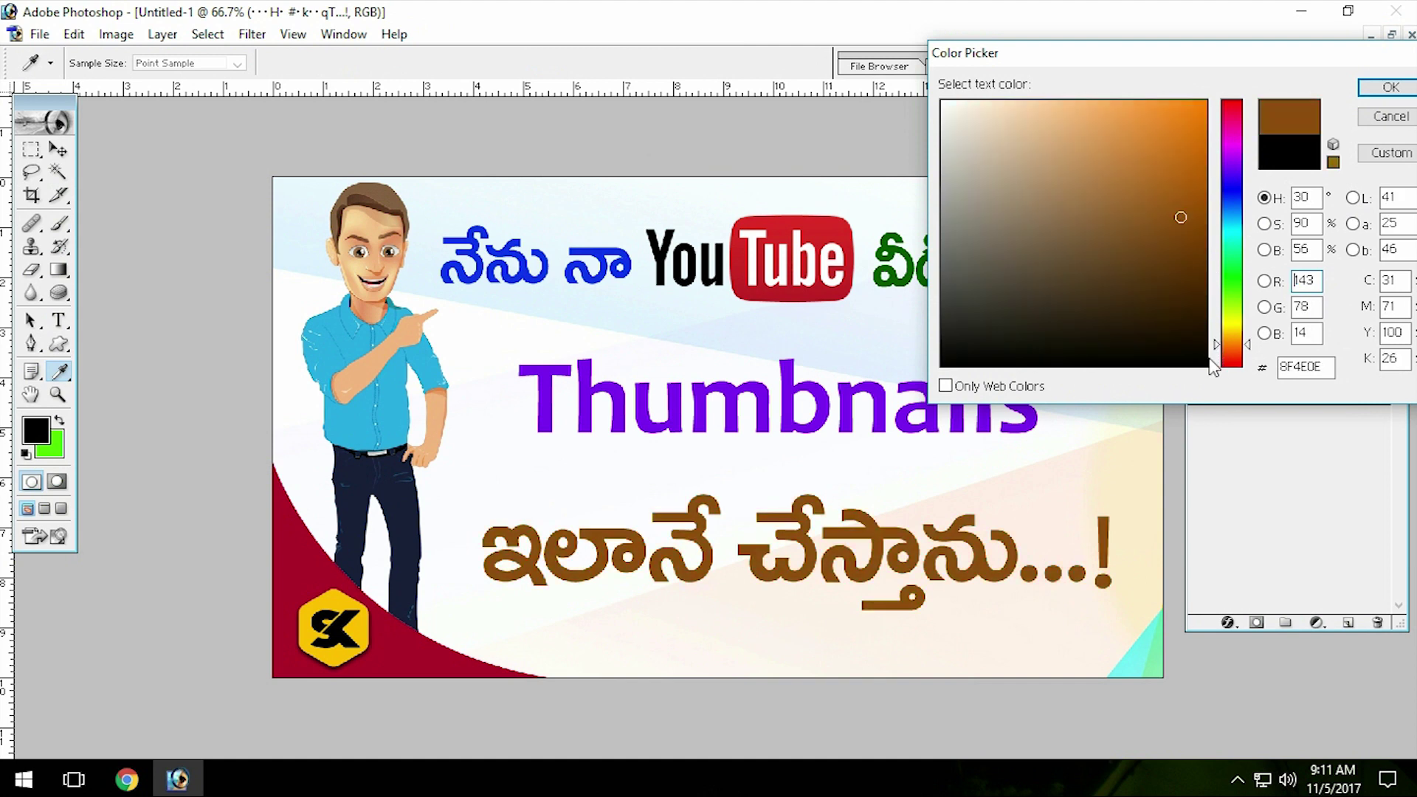
Settle on pink-red for the bottom Telugu line and apply it
click(1198, 131)
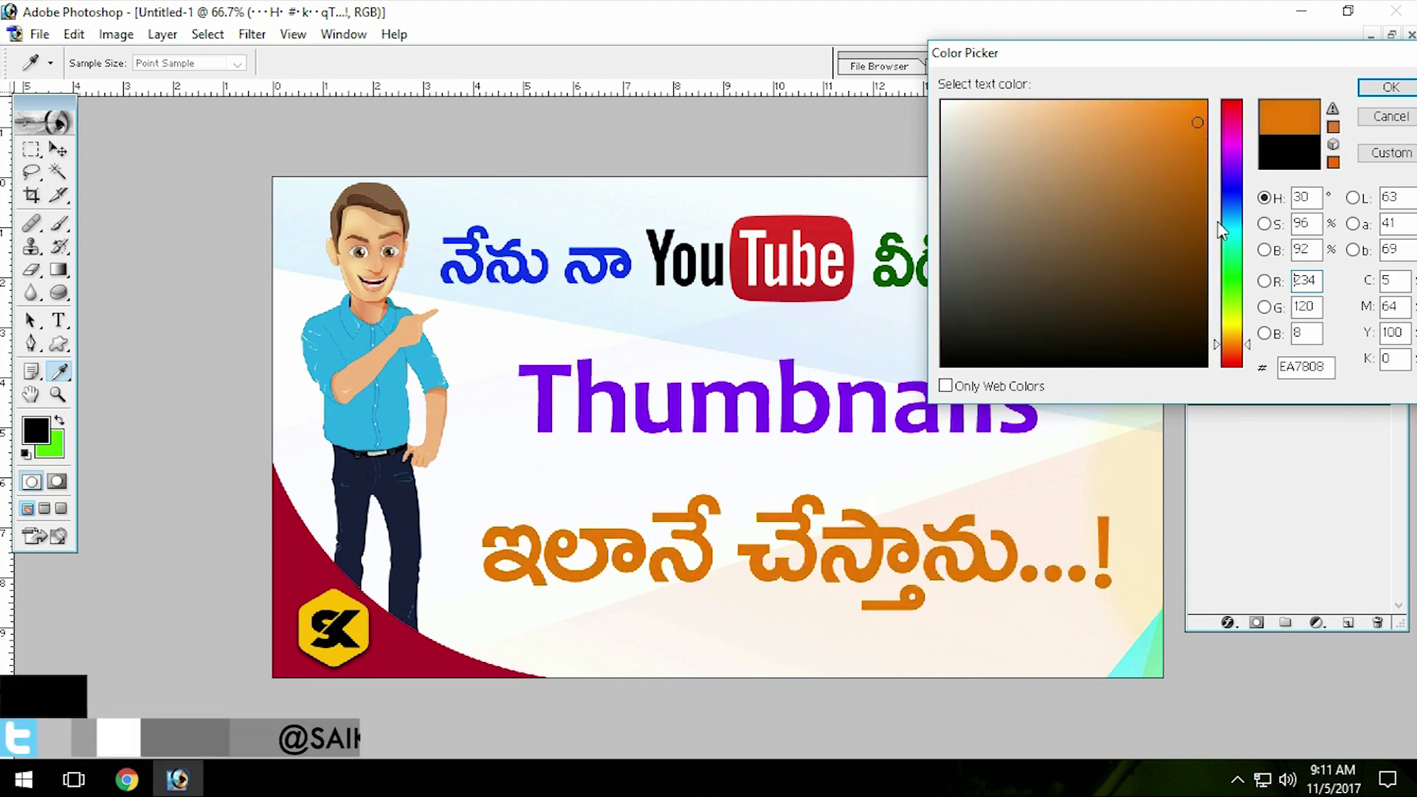
click(1231, 281)
click(1196, 112)
click(1232, 132)
click(1228, 347)
click(1229, 280)
click(1224, 154)
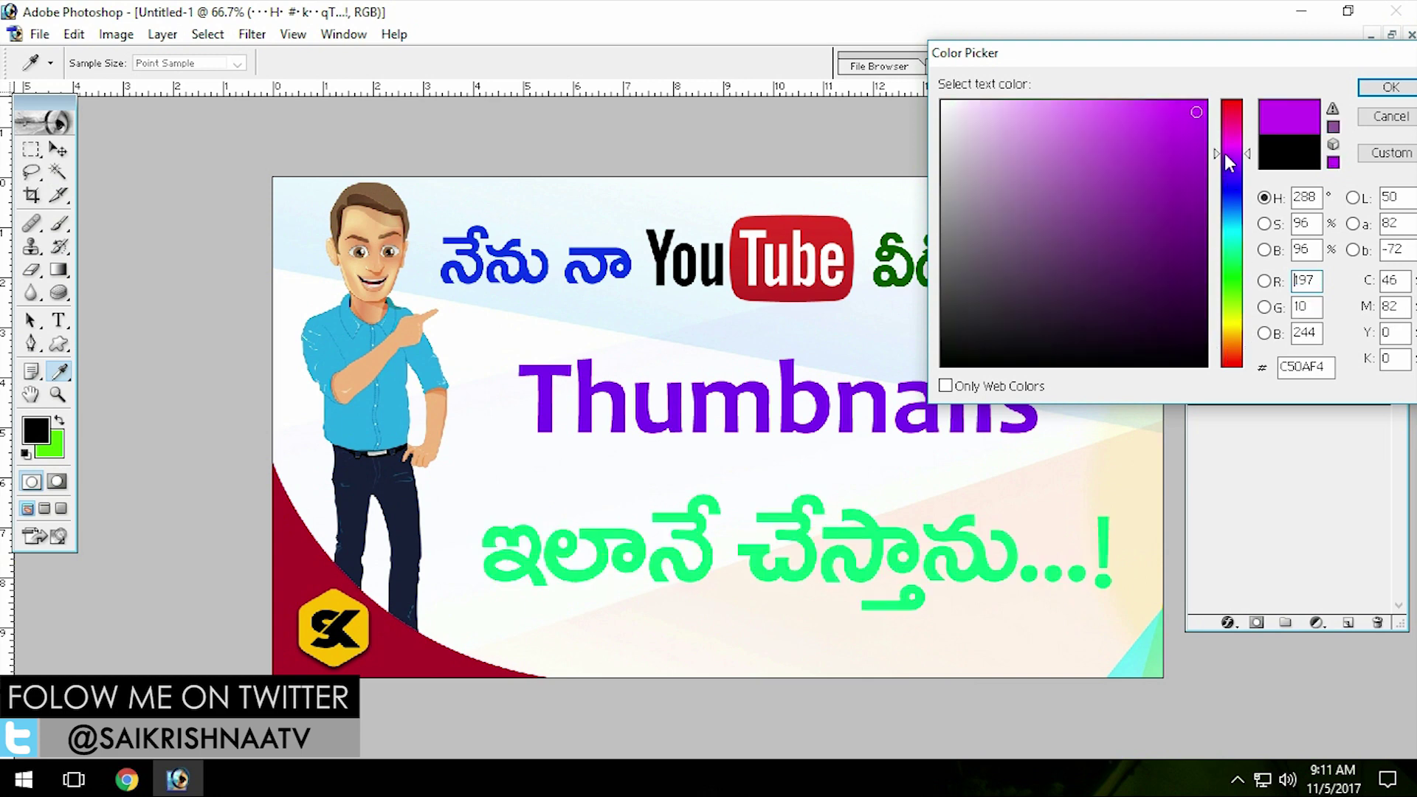
click(1233, 114)
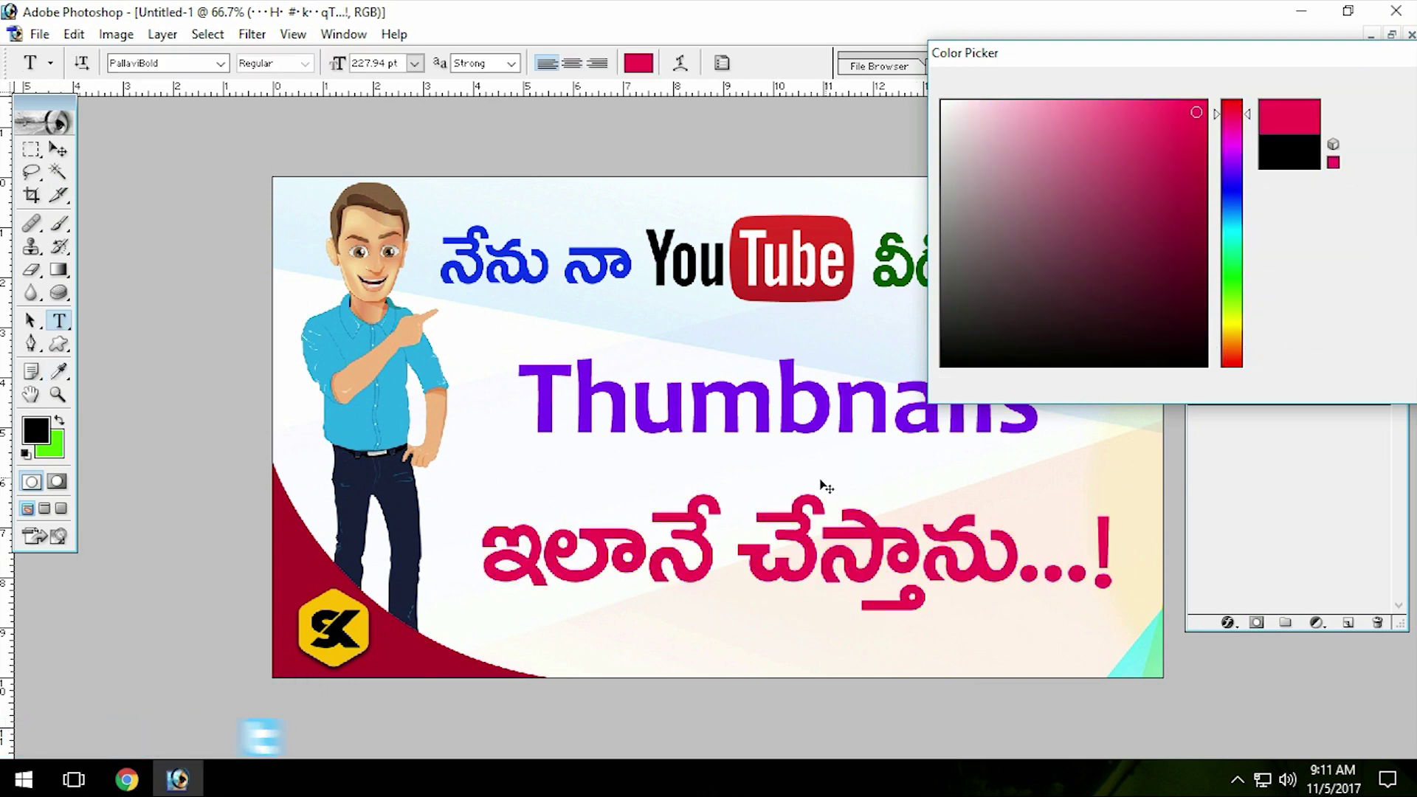
key(Return)
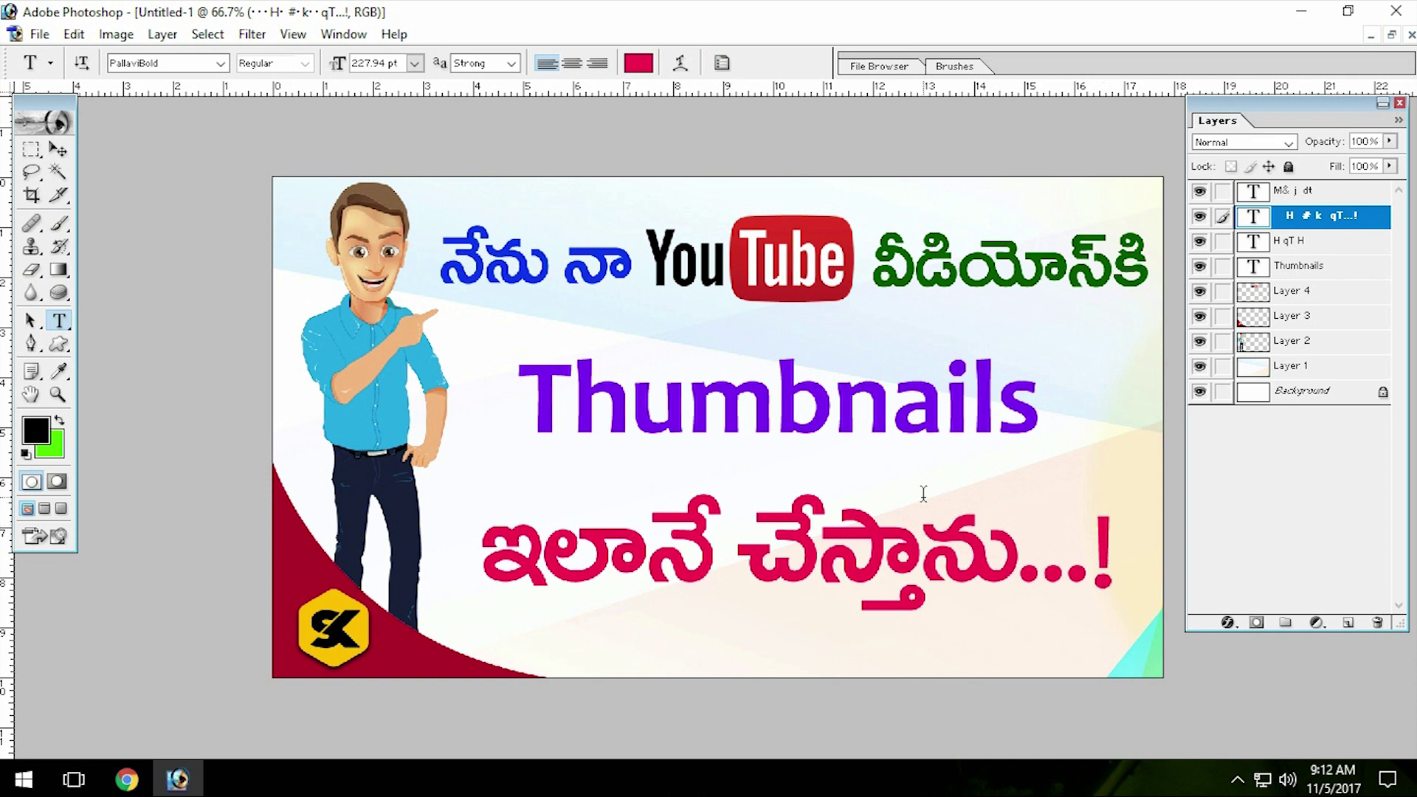
Save a copy to the Desktop as JPEG '123' at Maximum quality 12
key(ctrl+alt+s)
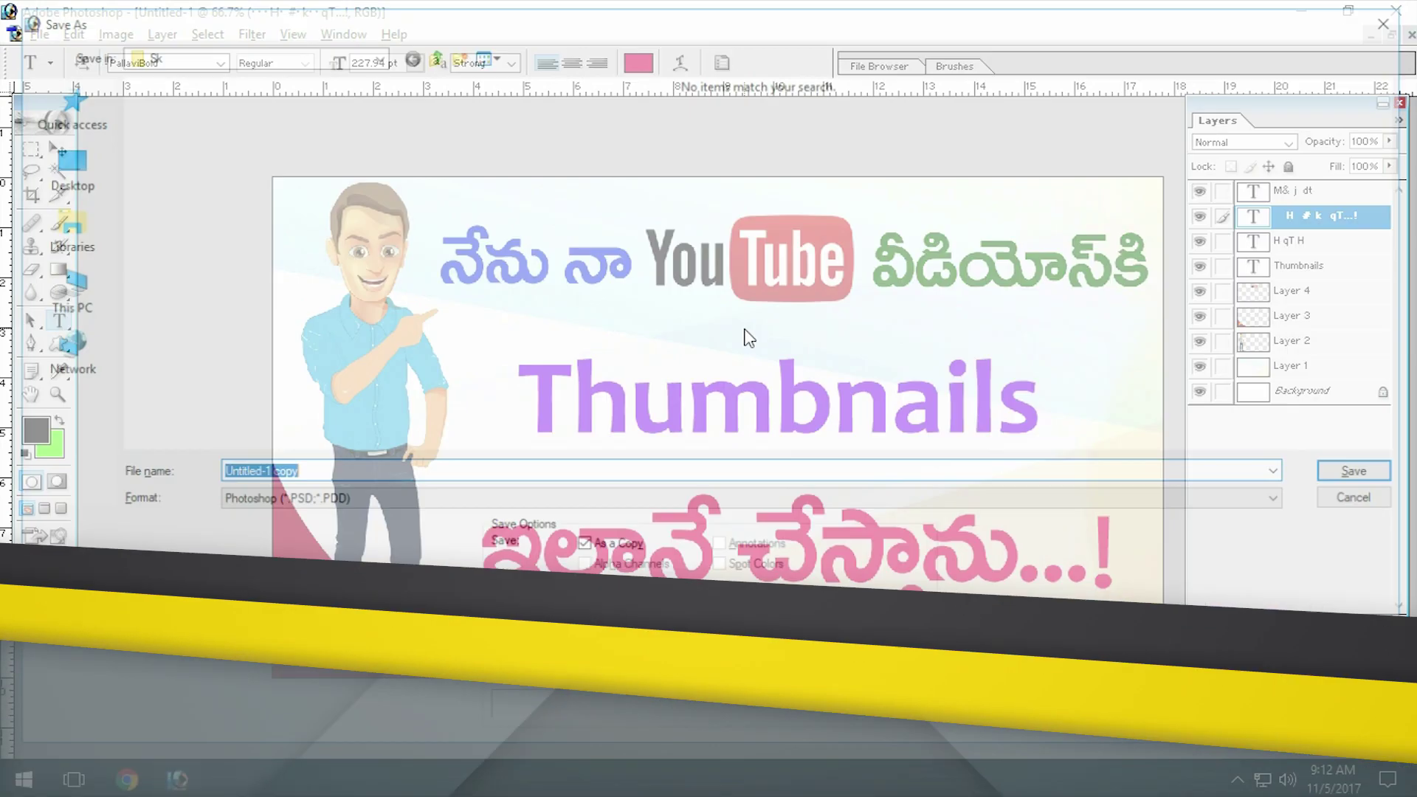
click(59, 162)
click(370, 501)
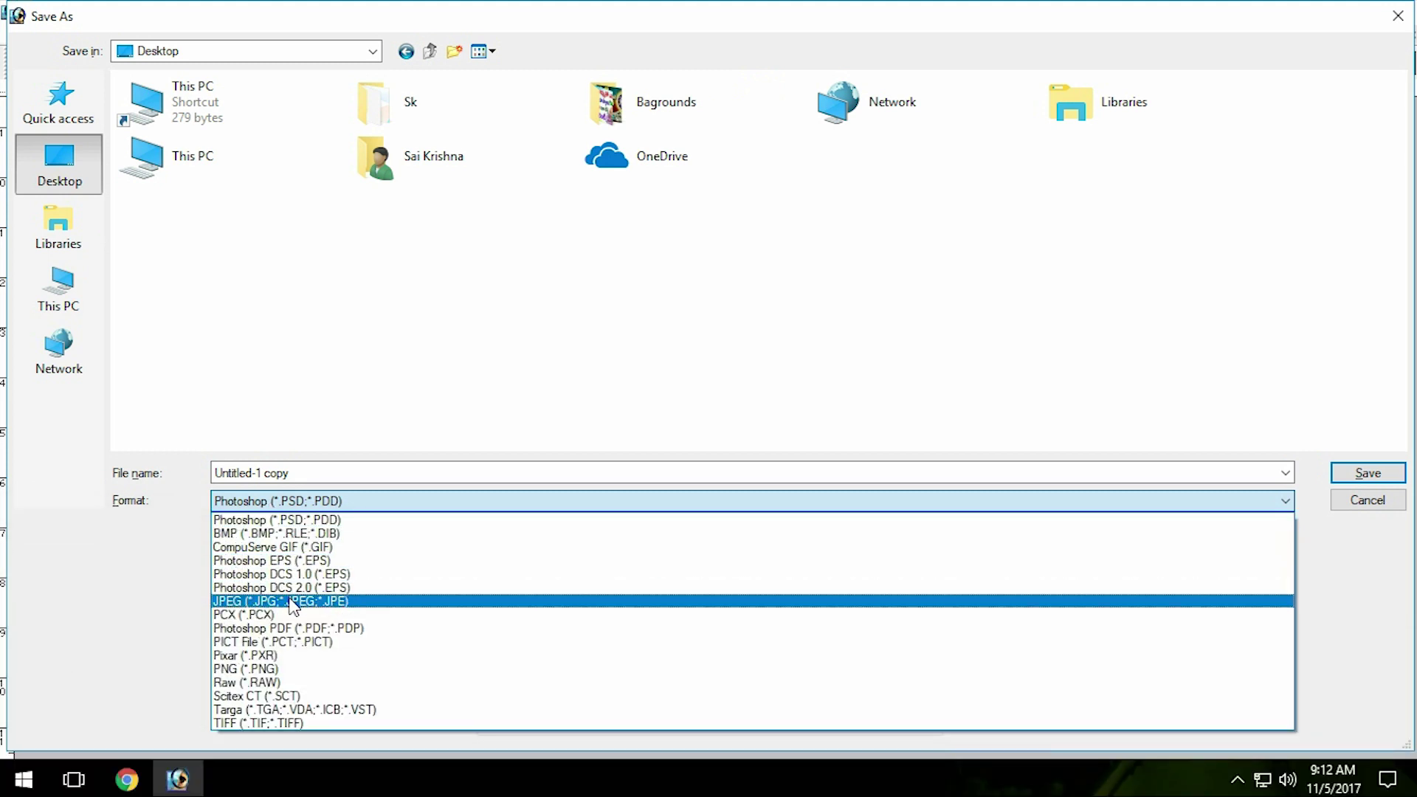
click(292, 601)
click(365, 470)
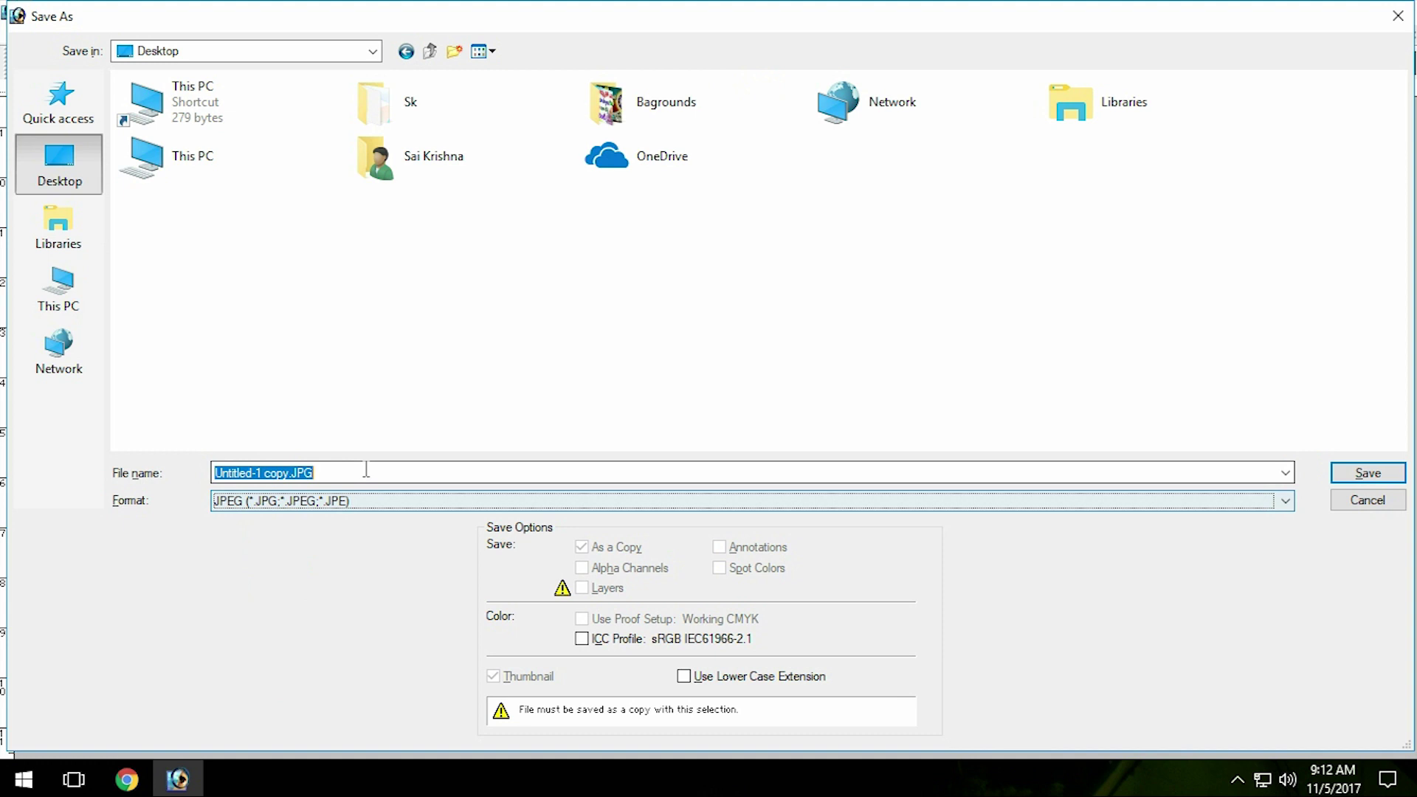
text(12)
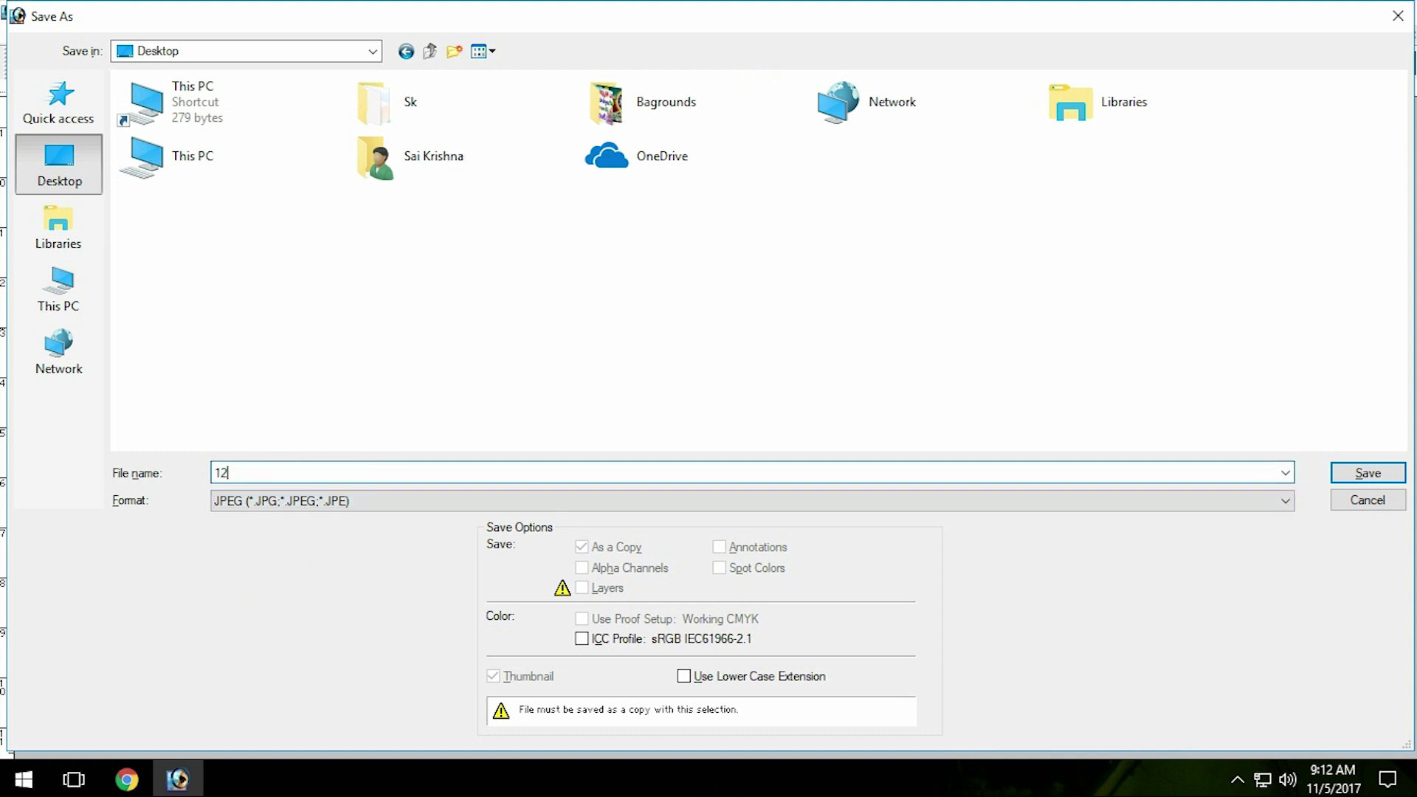
click(1356, 473)
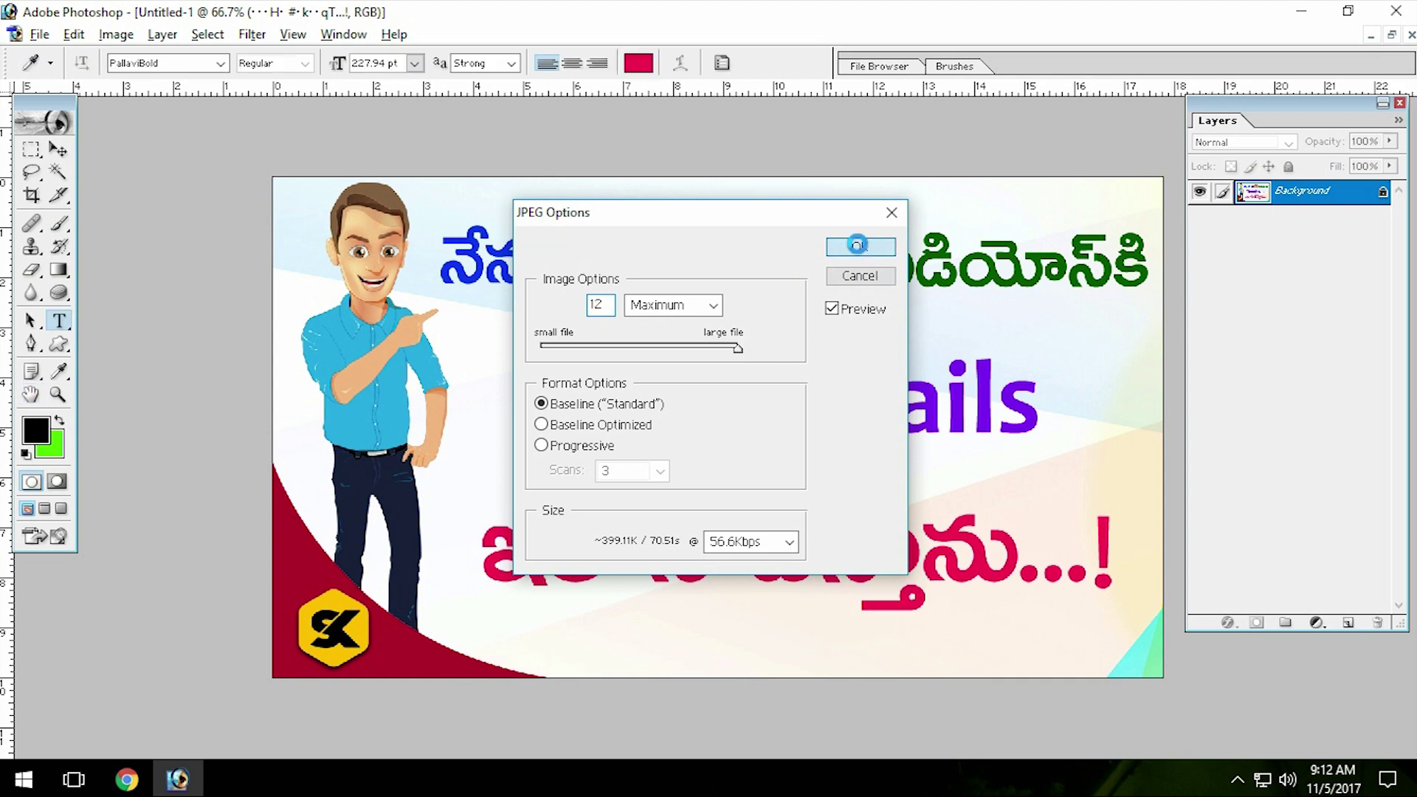
click(860, 248)
Open the saved 123 JPEG from the desktop in Windows Photo Viewer
double_click(114, 308)
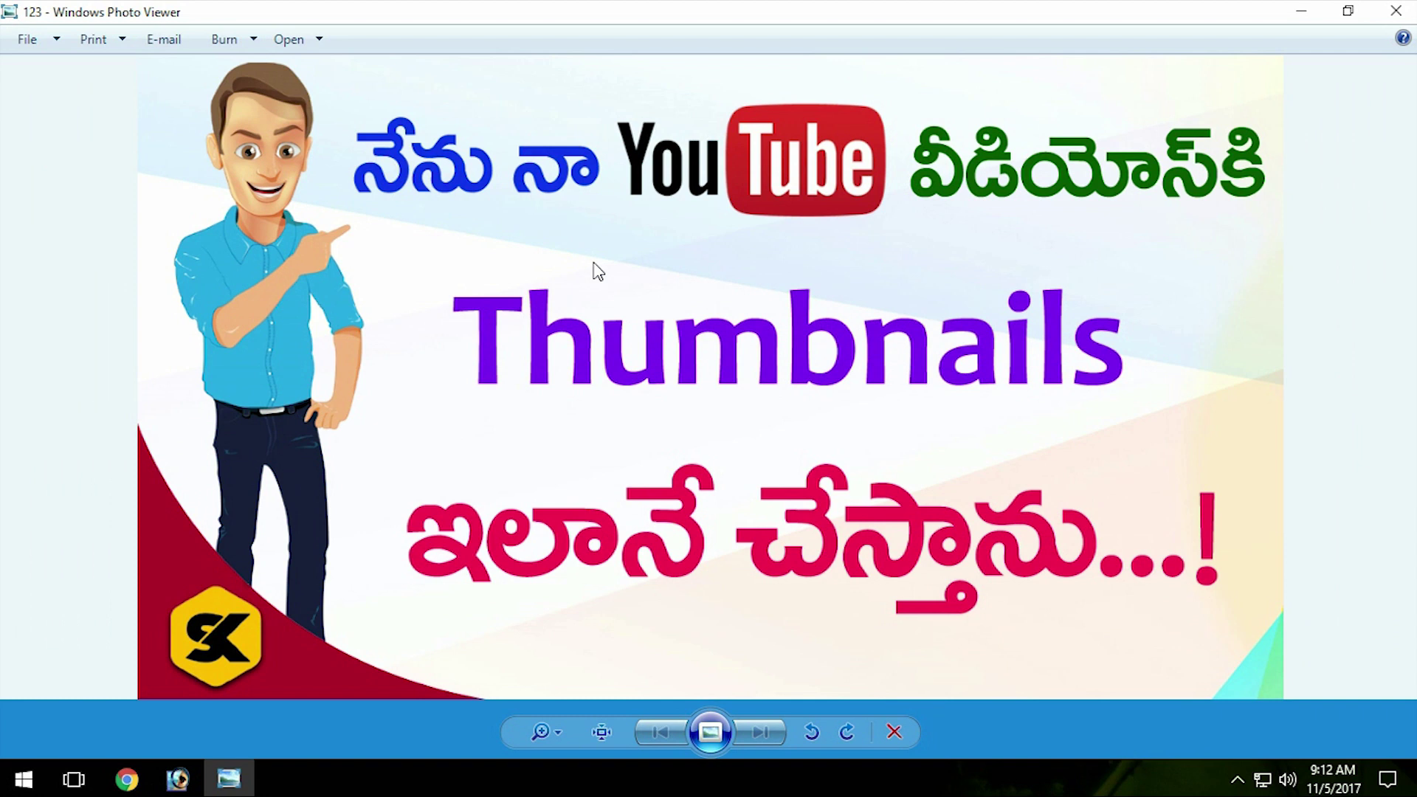